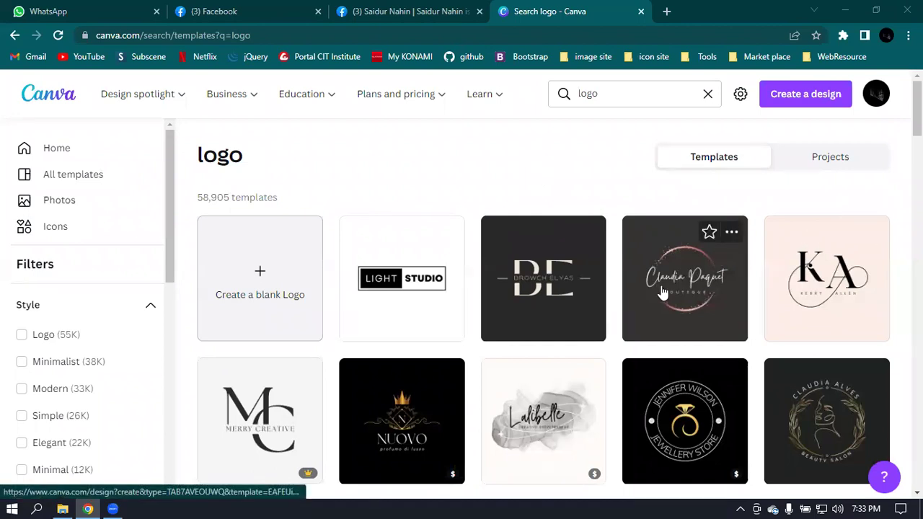
# Step: Browse the logo templates and open the Rose Gold Brush Glitter Feminine Boutique Circle Logo template
pyautogui.scroll(-1, 655, 282)
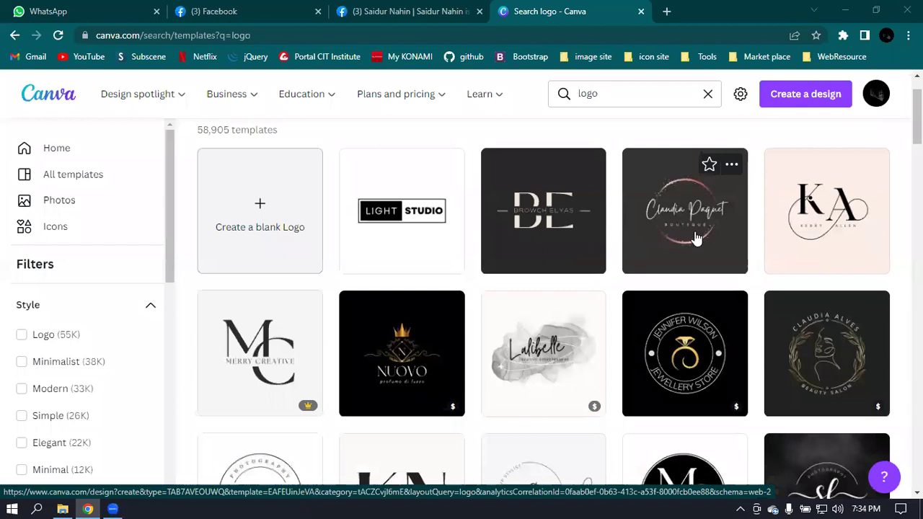
pyautogui.scroll(-1, 678, 219)
pyautogui.scroll(2, 675, 216)
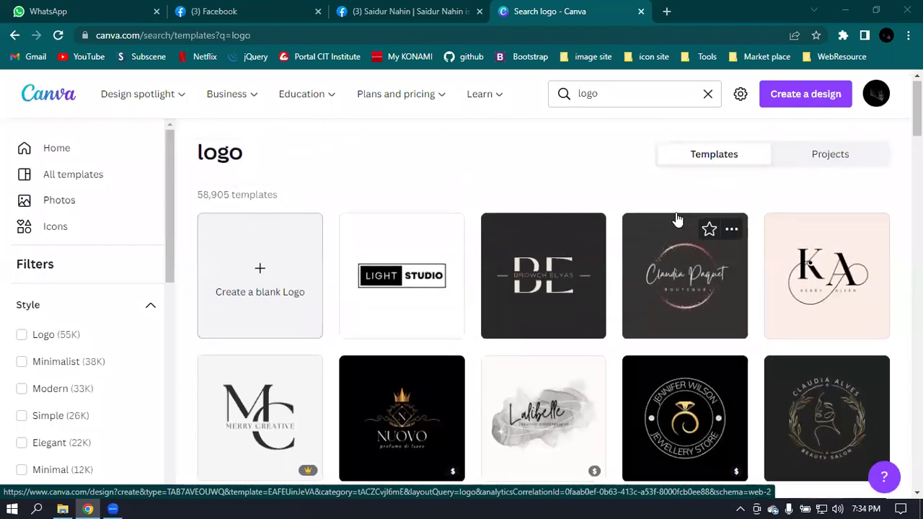
pyautogui.click(689, 285)
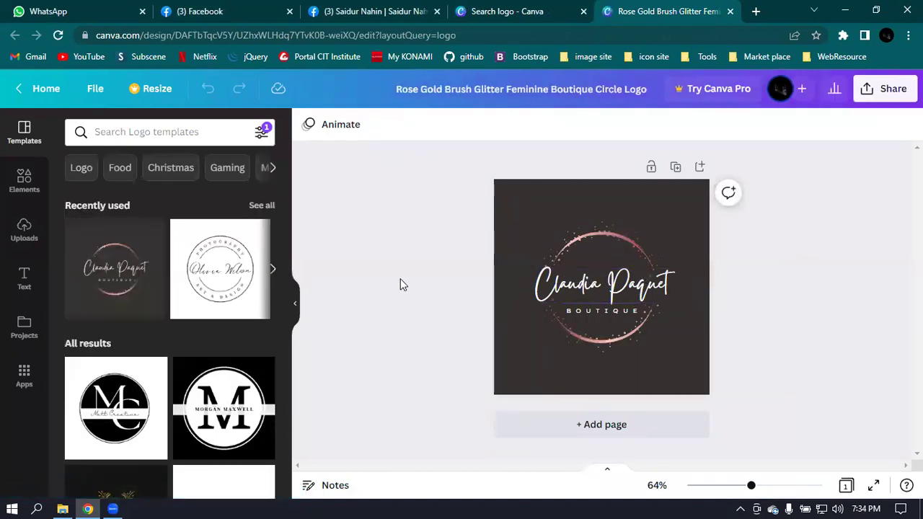
# Step: Replace the design with the black page of the Black Gold Rustic Circle Sketch Fashion Logo template
pyautogui.scroll(-3, 183, 352)
pyautogui.scroll(-4, 187, 353)
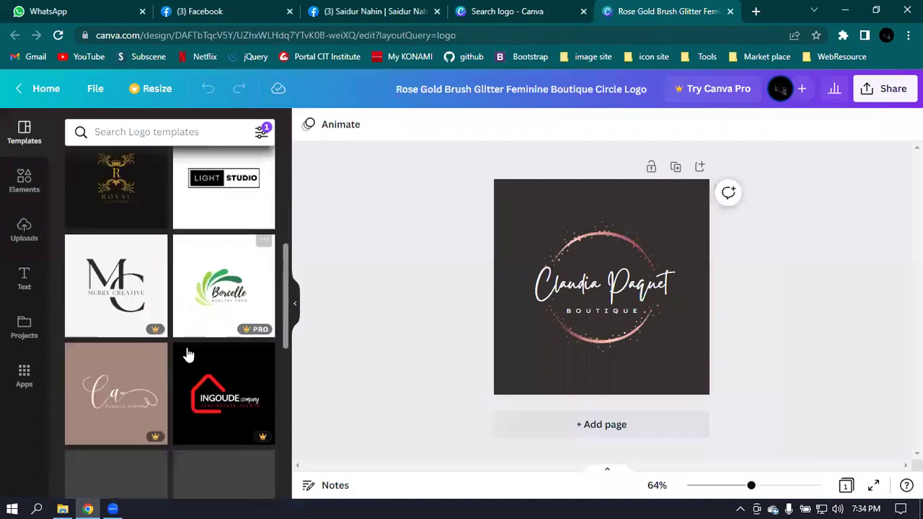
pyautogui.scroll(-3, 187, 353)
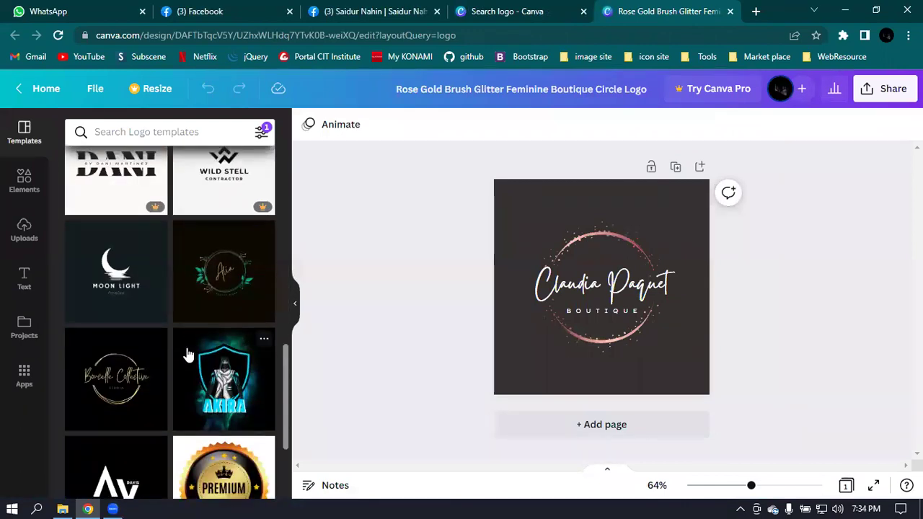
pyautogui.click(81, 389)
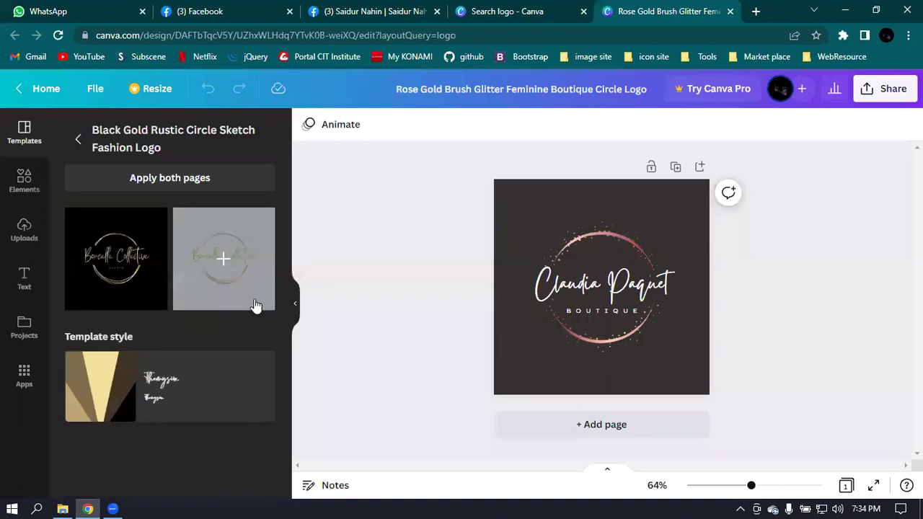
pyautogui.click(111, 260)
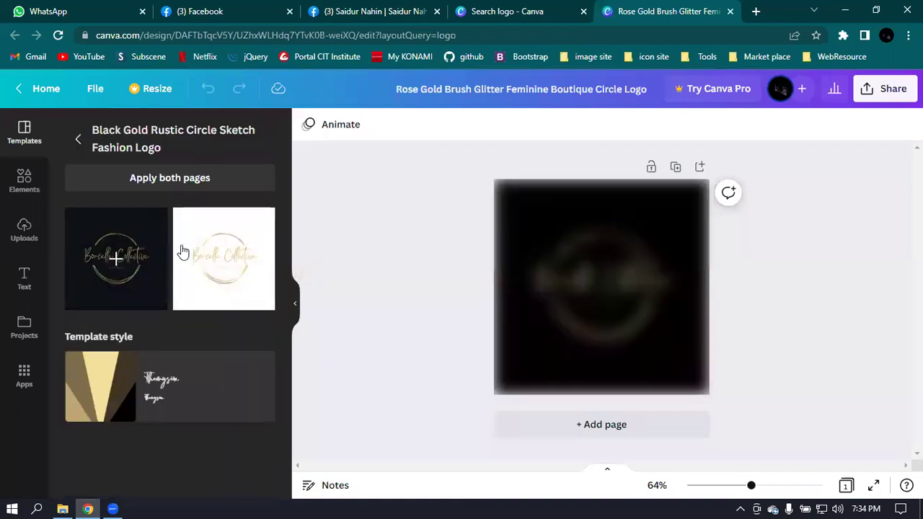
pyautogui.click(512, 281)
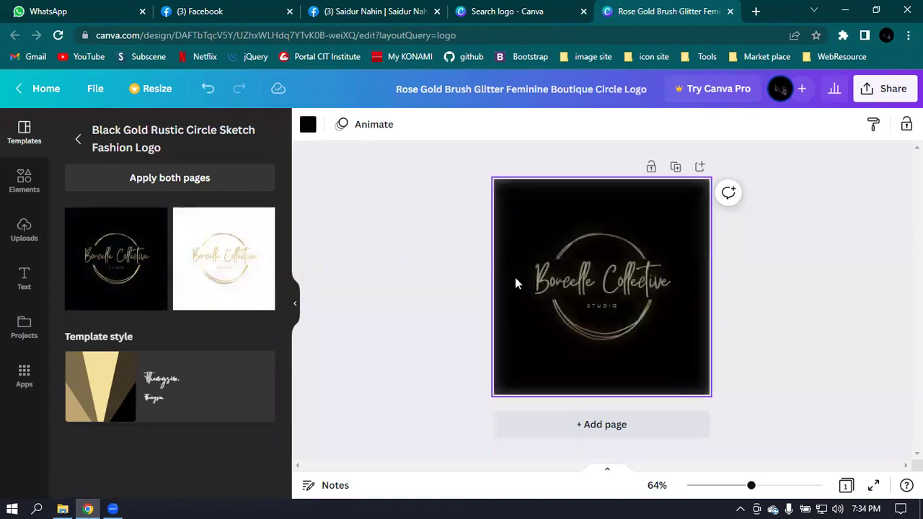
# Step: Delete all of the "Borcelle Collective" text in the middle of the logo
pyautogui.click(634, 280)
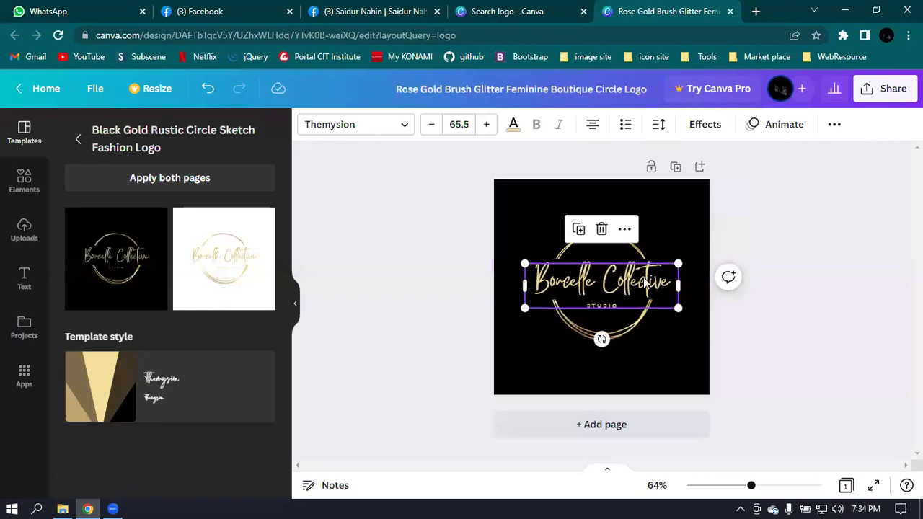
pyautogui.doubleClick(656, 278)
pyautogui.click(658, 279)
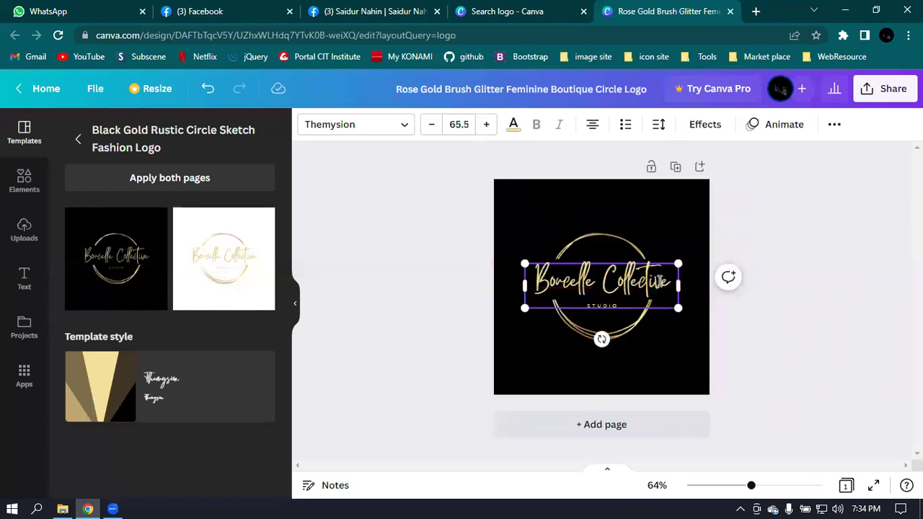
pyautogui.press('BackSpace')
pyautogui.press('BackSpace')
pyautogui.press('BackSpace')
pyautogui.press('BackSpace')
pyautogui.press('BackSpace')
pyautogui.press('BackSpace')
pyautogui.press('BackSpace')
pyautogui.press('BackSpace')
pyautogui.press('BackSpace')
pyautogui.press('BackSpace')
pyautogui.press('BackSpace')
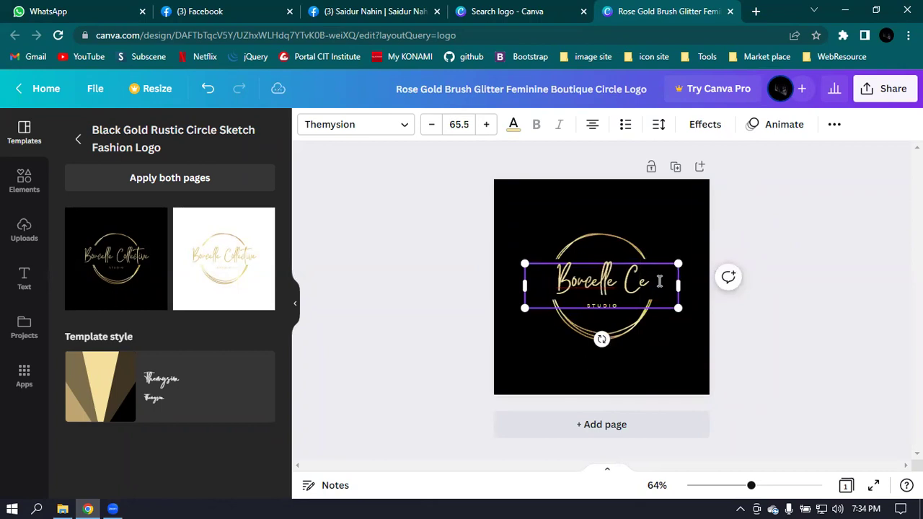
pyautogui.press('BackSpace')
pyautogui.press('BackSpace')
pyautogui.press('BackSpace')
pyautogui.press('BackSpace')
pyautogui.press('BackSpace')
pyautogui.press('BackSpace')
pyautogui.press('BackSpace')
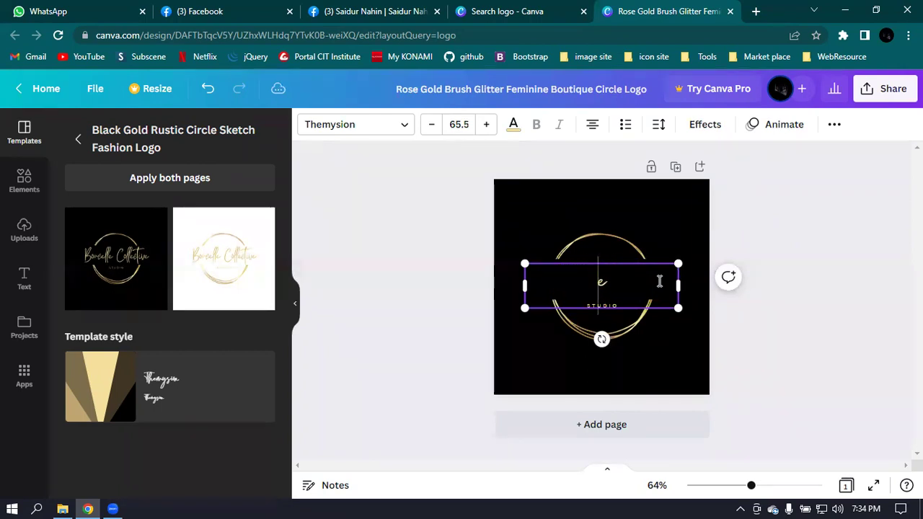
pyautogui.press('BackSpace')
# Step: Try "LD" as the logo's main text, then erase it
pyautogui.write('L')
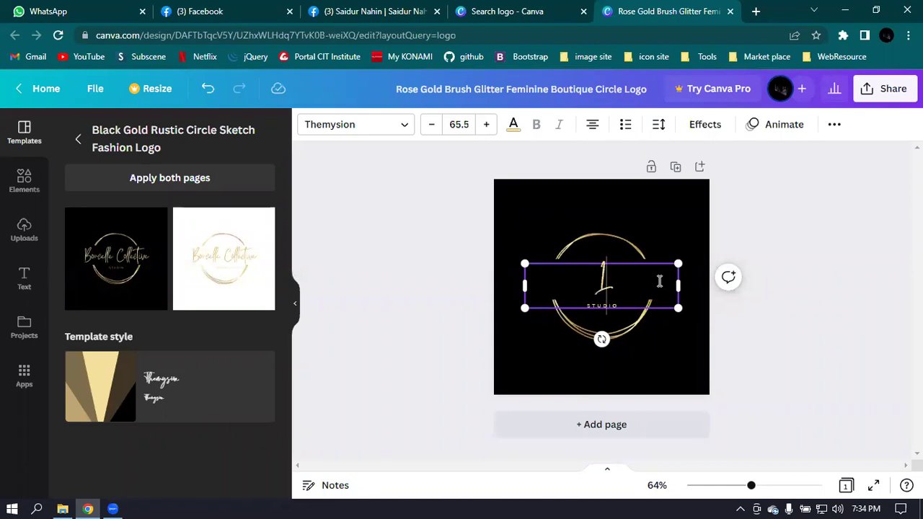
pyautogui.write('D')
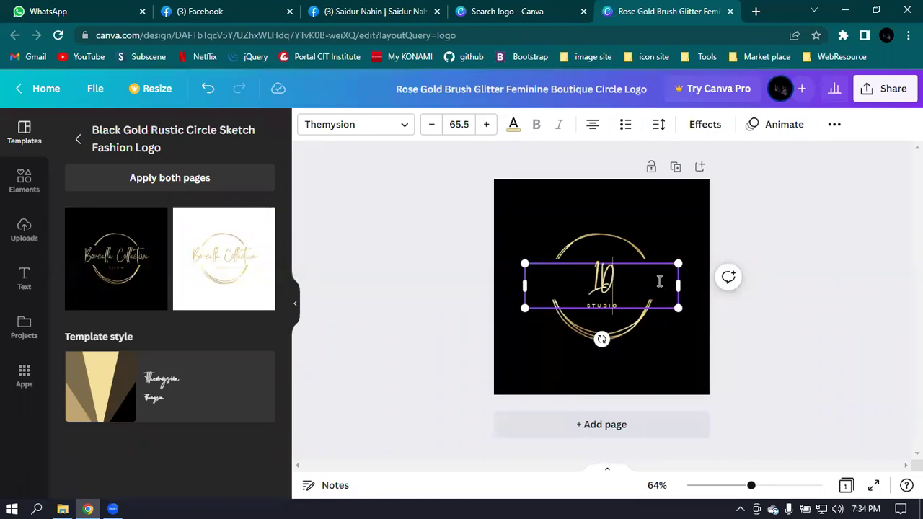
pyautogui.press('BackSpace')
pyautogui.press('BackSpace')
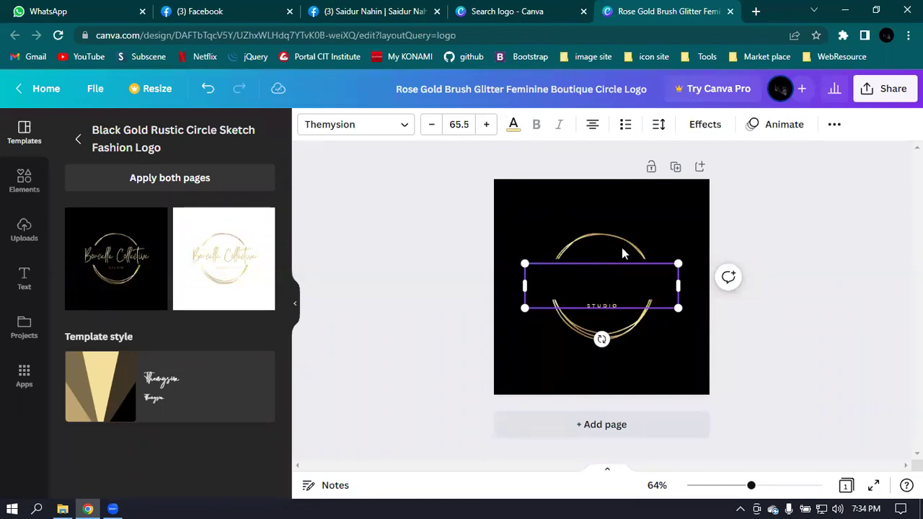
# Step: Leave the current design for the home page and search the templates for "logo"
pyautogui.click(19, 88)
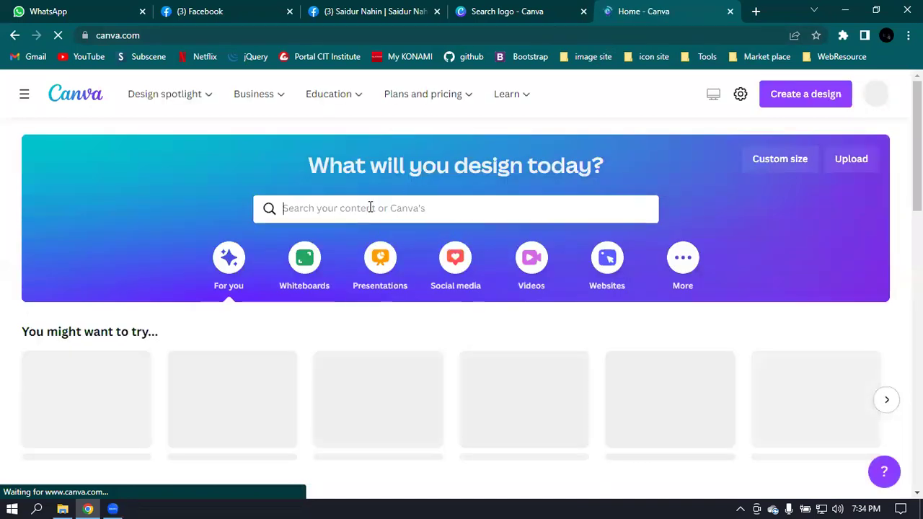
pyautogui.write('logo')
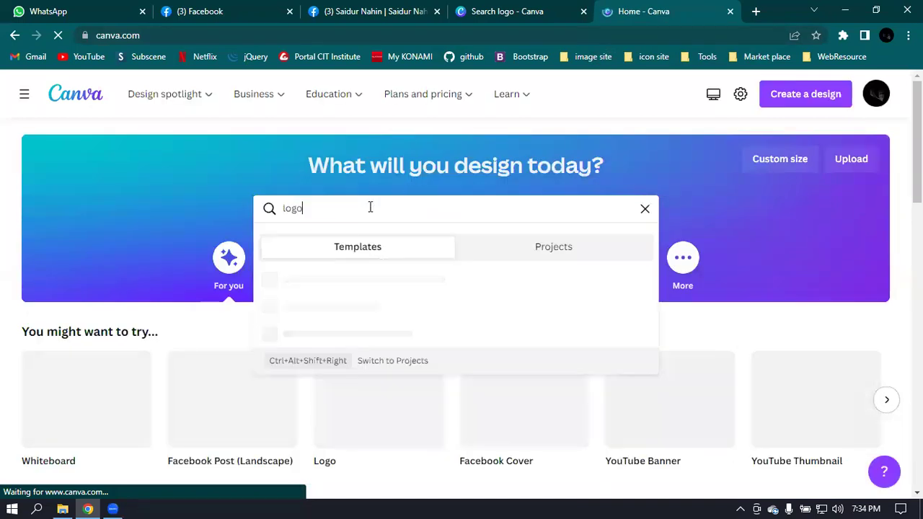
pyautogui.press('Return')
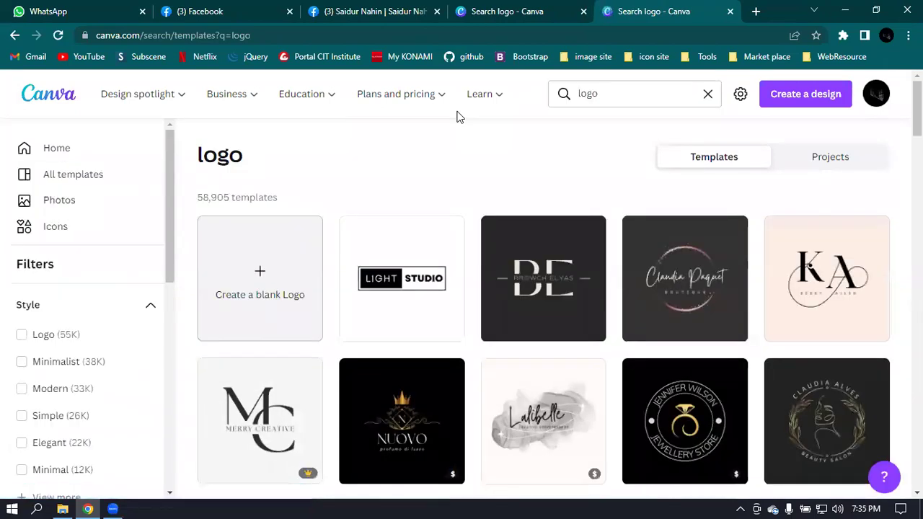
# Step: Open the black-and-white Elegant Circle Signature Photography Logo template from the search results
pyautogui.scroll(-2, 504, 180)
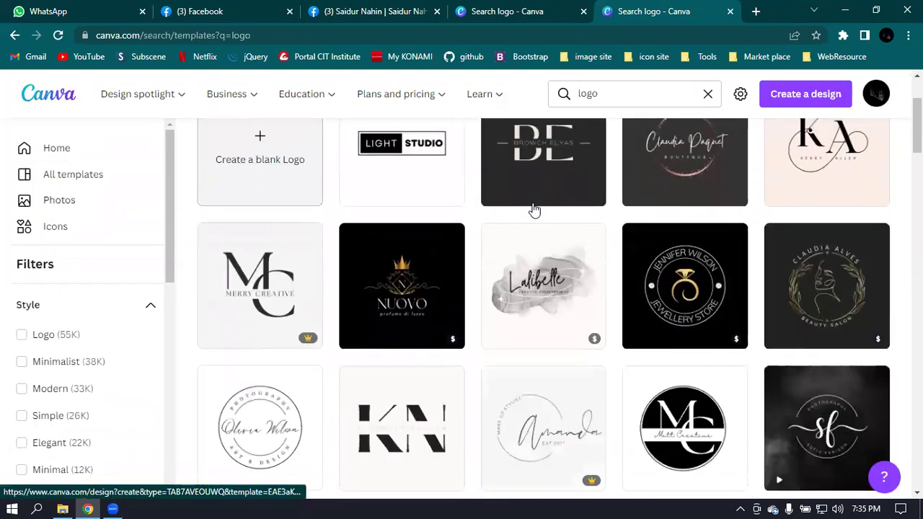
pyautogui.scroll(-2, 533, 210)
pyautogui.click(253, 308)
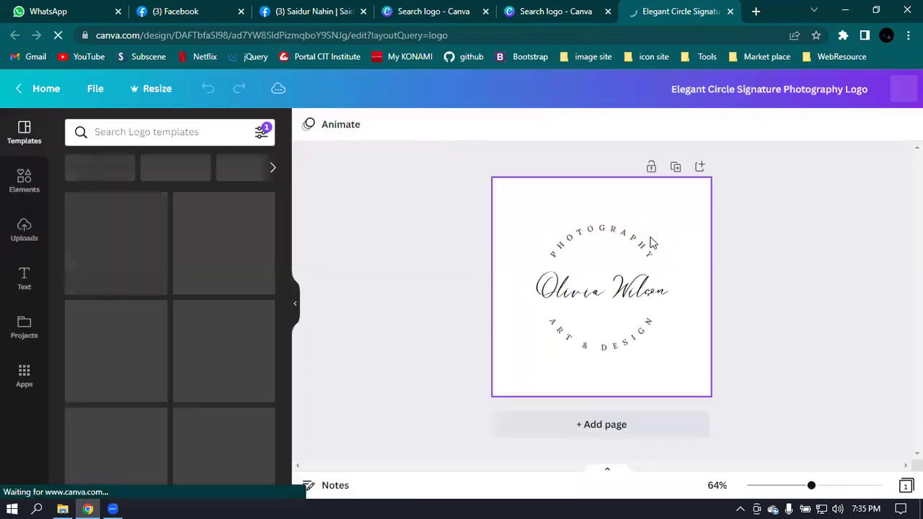
# Step: Replace the curved "PHOTOGRAPHY" text along the upper arc of the logo with "DIGITAL"
pyautogui.click(564, 249)
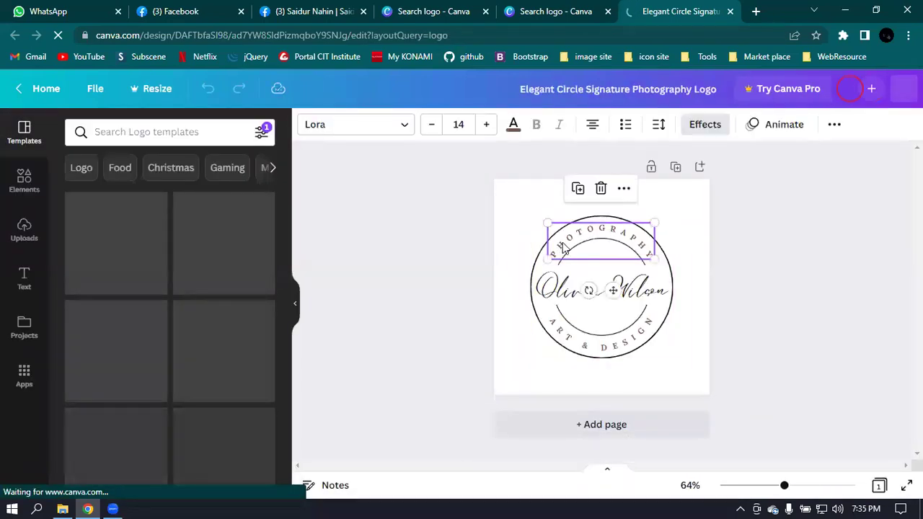
pyautogui.doubleClick(570, 246)
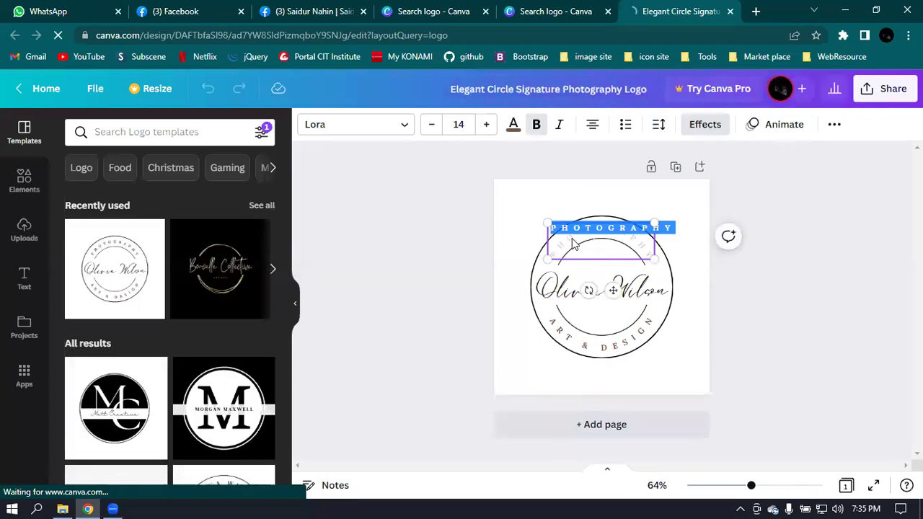
pyautogui.press('BackSpace')
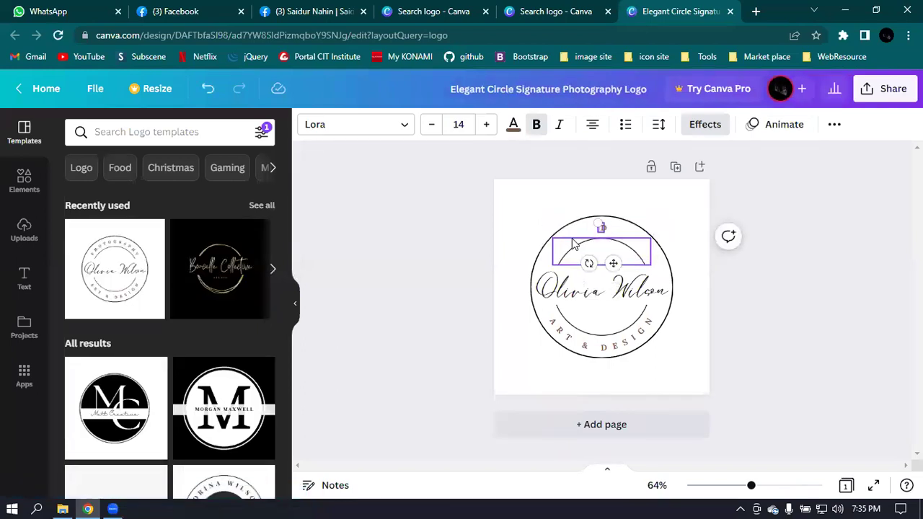
pyautogui.write('DIGITAL')
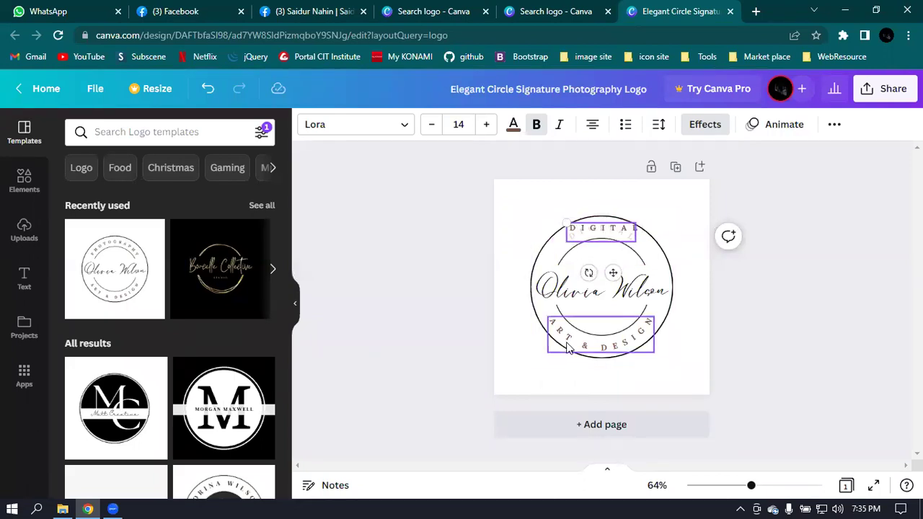
# Step: Replace the curved "ART & DESIGN" text along the lower arc of the logo with "MARKETING"
pyautogui.click(609, 349)
pyautogui.doubleClick(606, 348)
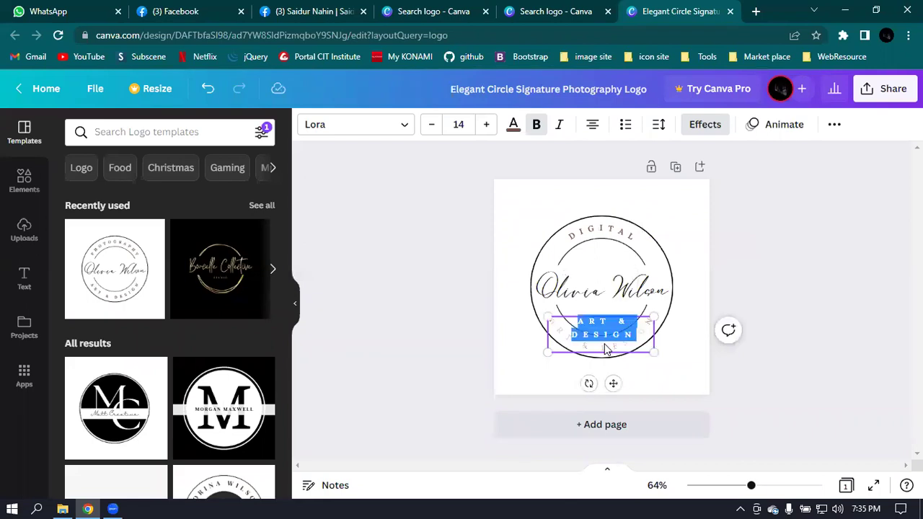
pyautogui.write('MARKET')
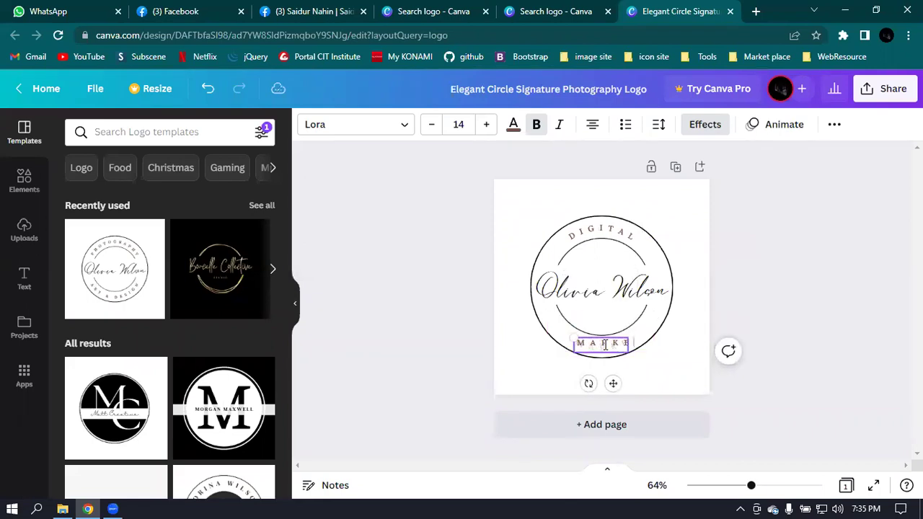
pyautogui.write('ING')
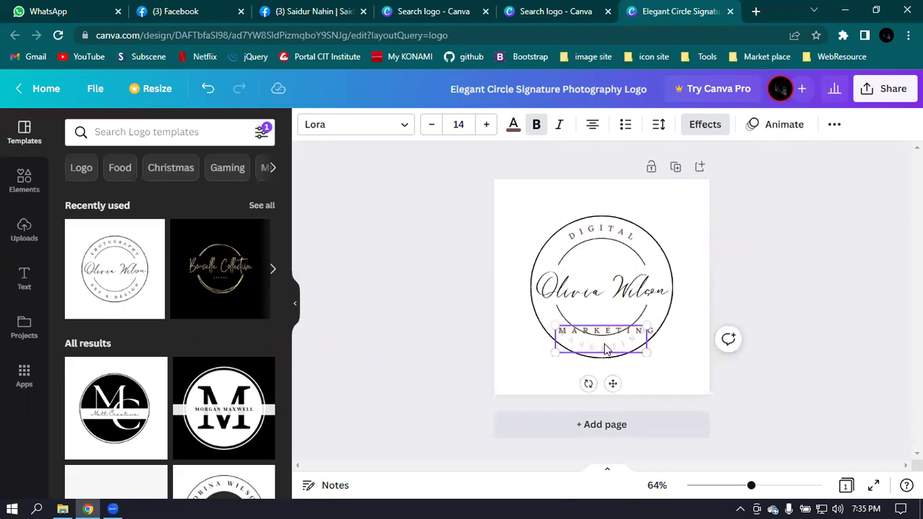
# Step: Replace the script name in the middle of the logo with "LDM", and change it to "Batch-21"
pyautogui.click(626, 297)
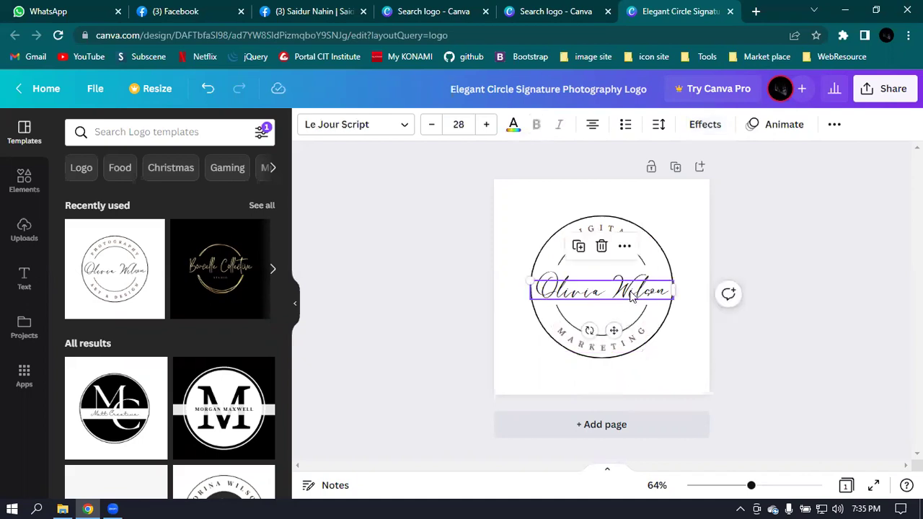
pyautogui.click(631, 295)
pyautogui.write('S')
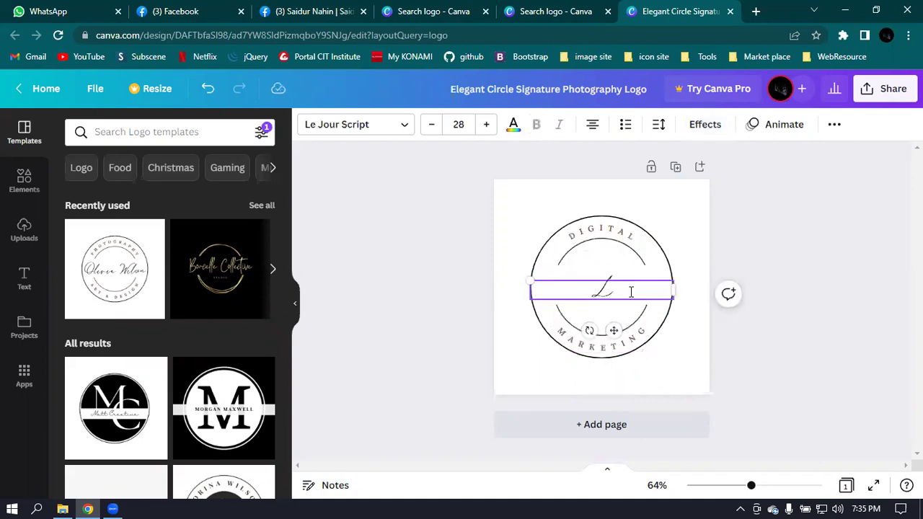
pyautogui.write('D')
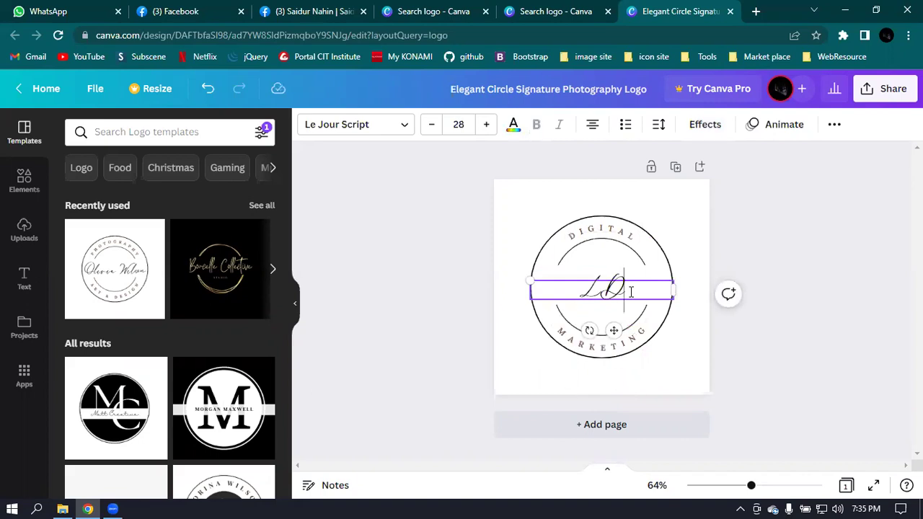
pyautogui.write('N')
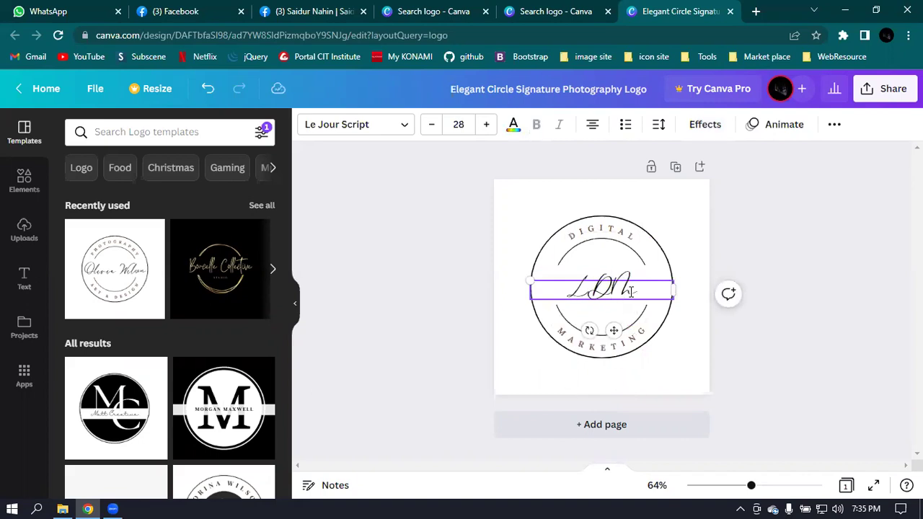
pyautogui.press('BackSpace')
pyautogui.press('BackSpace')
pyautogui.press('BackSpace')
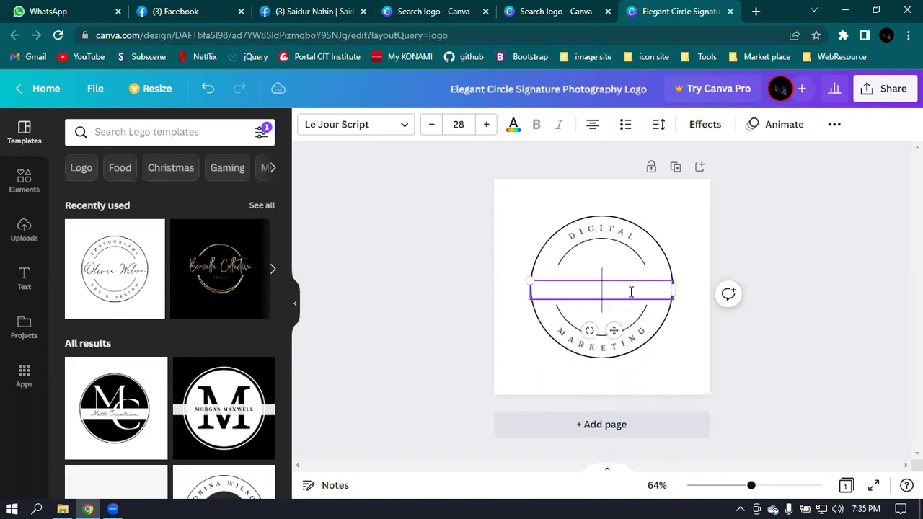
pyautogui.write('Batch 2.1')
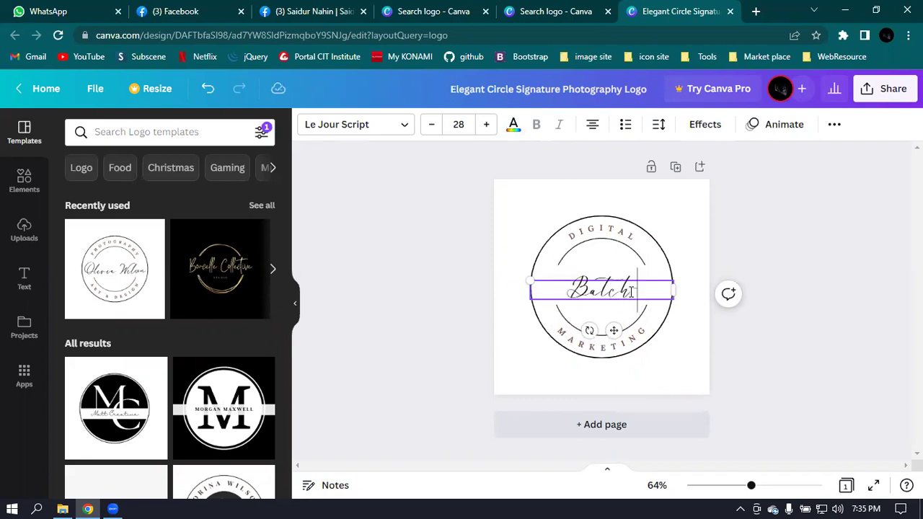
pyautogui.click(860, 273)
# Step: Download the finished logo and save the PNG file in the Downloads folder
pyautogui.click(867, 101)
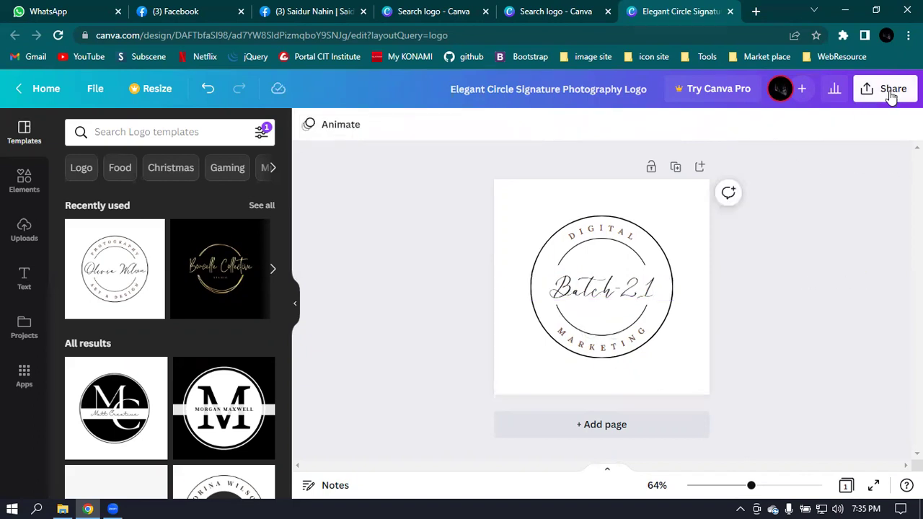
pyautogui.scroll(-2, 814, 298)
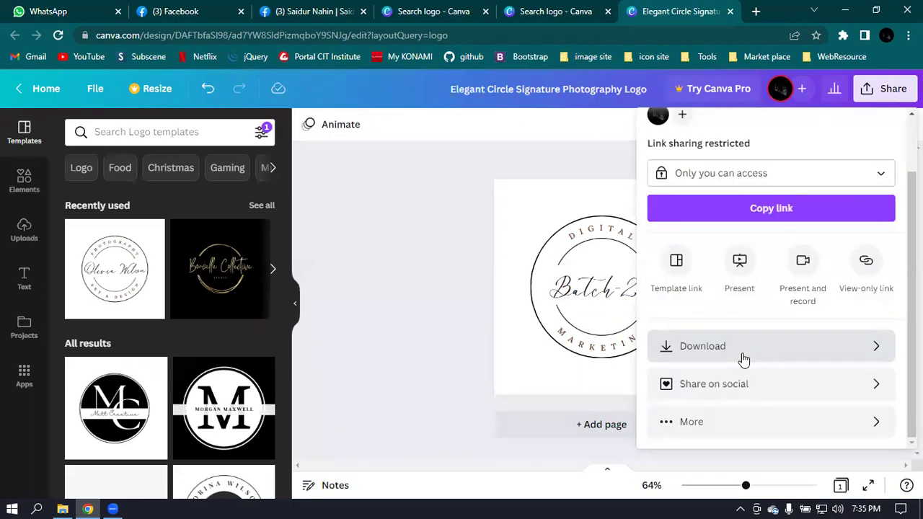
pyautogui.click(743, 361)
pyautogui.click(778, 355)
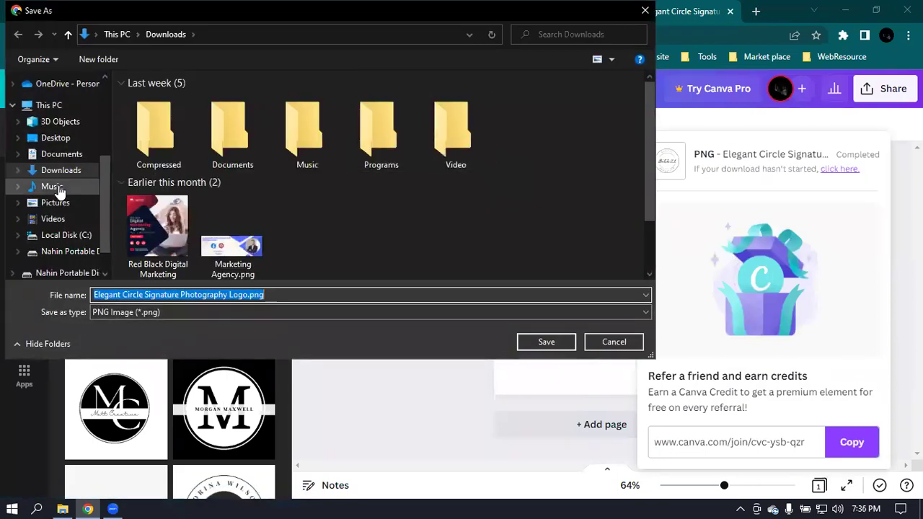
pyautogui.click(65, 177)
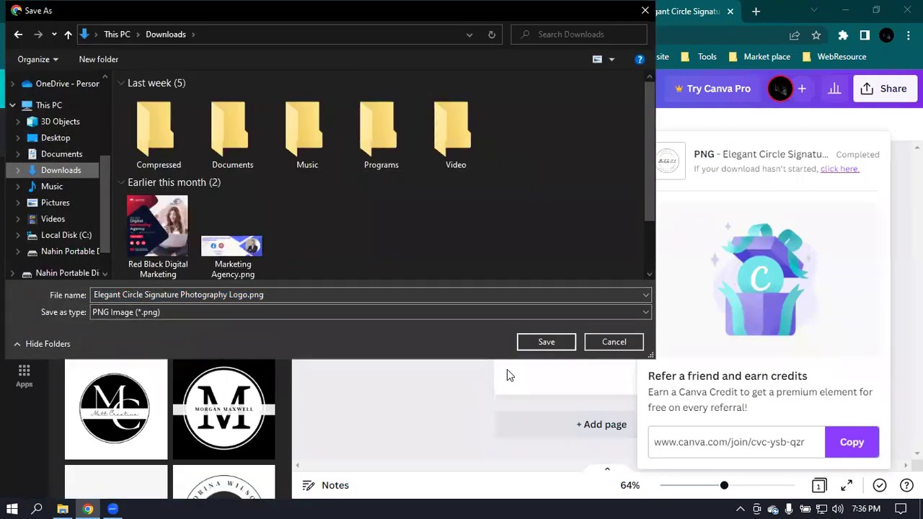
pyautogui.click(545, 343)
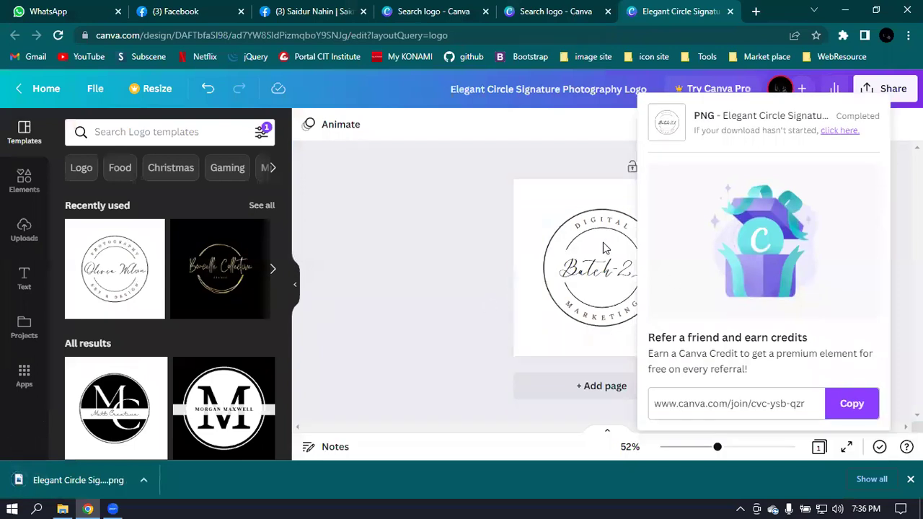
pyautogui.click(413, 181)
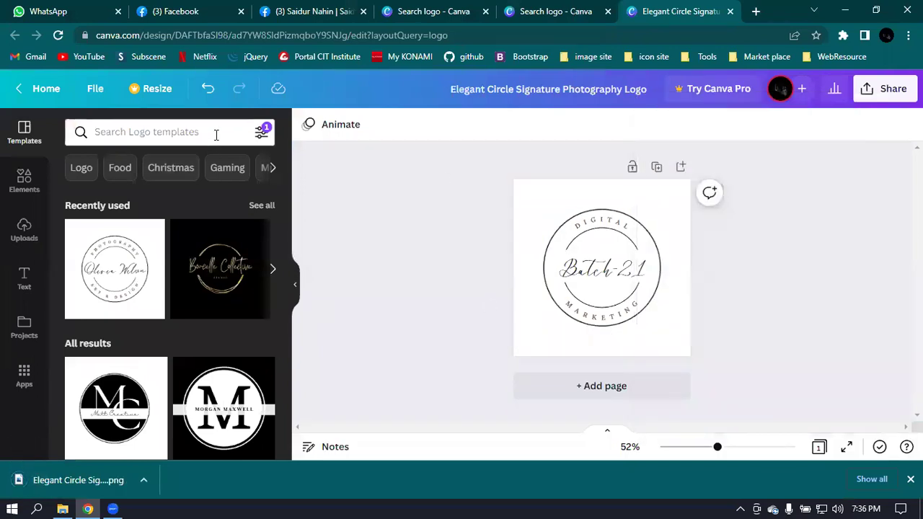
# Step: Search the logo templates for "banner" and apply the black template with the torn white strip to the page
pyautogui.click(215, 135)
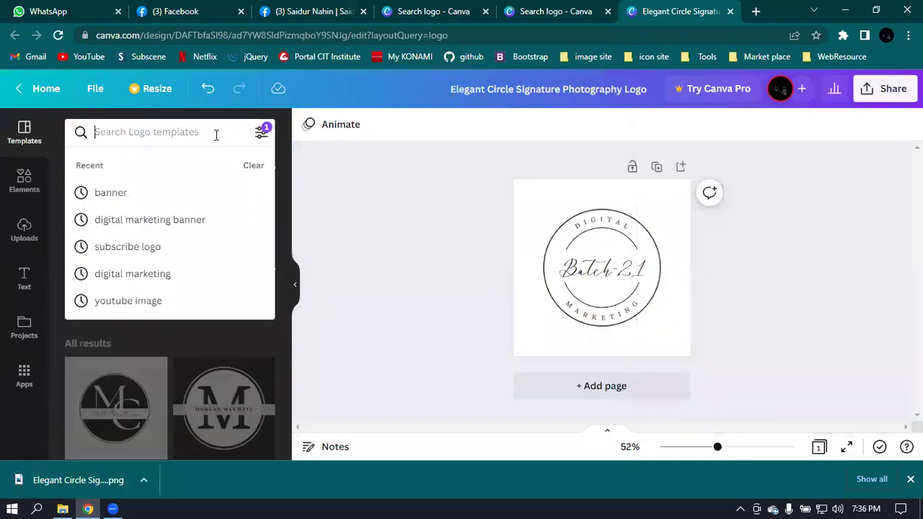
pyautogui.click(115, 191)
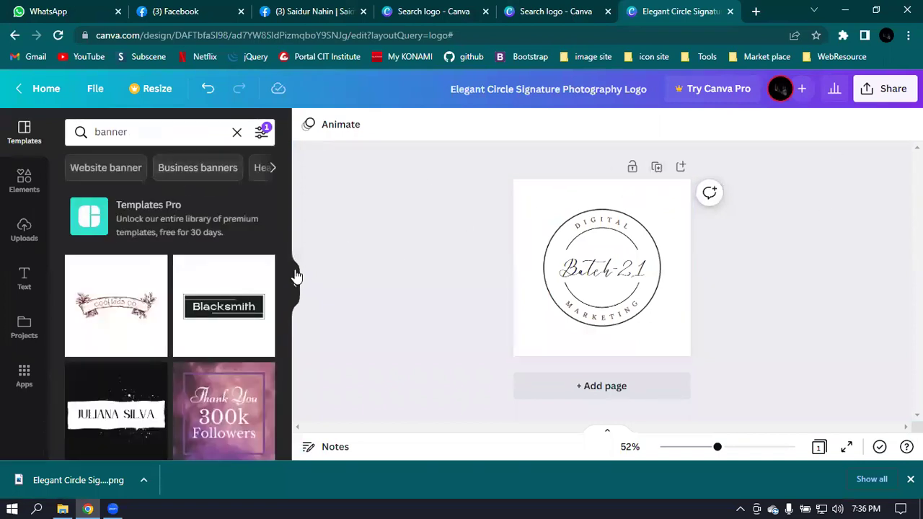
pyautogui.scroll(-1, 186, 328)
pyautogui.scroll(-4, 185, 328)
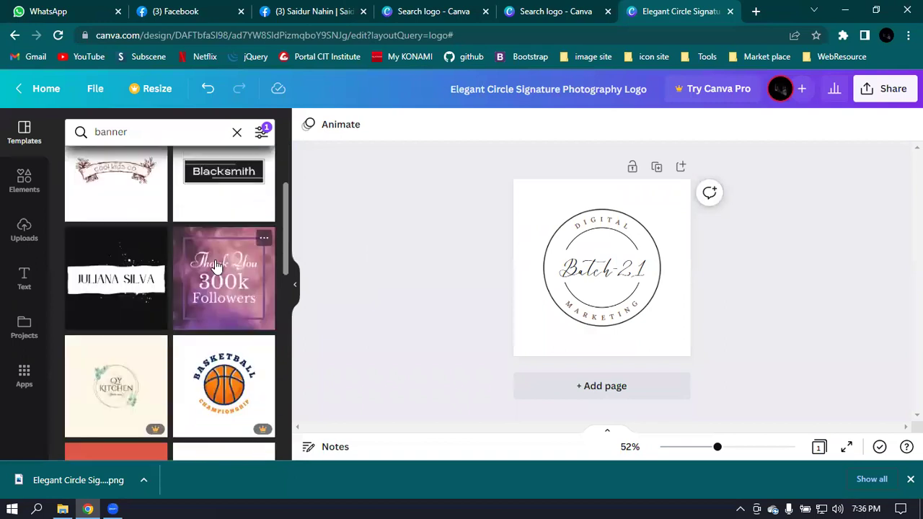
pyautogui.scroll(3, 214, 268)
pyautogui.scroll(-1, 215, 268)
pyautogui.scroll(1, 215, 268)
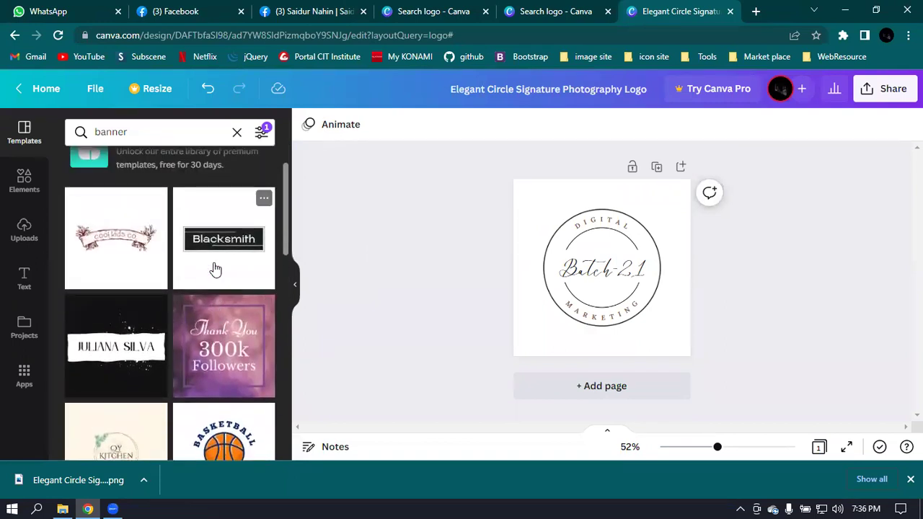
pyautogui.scroll(-6, 215, 268)
pyautogui.scroll(6, 215, 268)
pyautogui.scroll(-1, 215, 269)
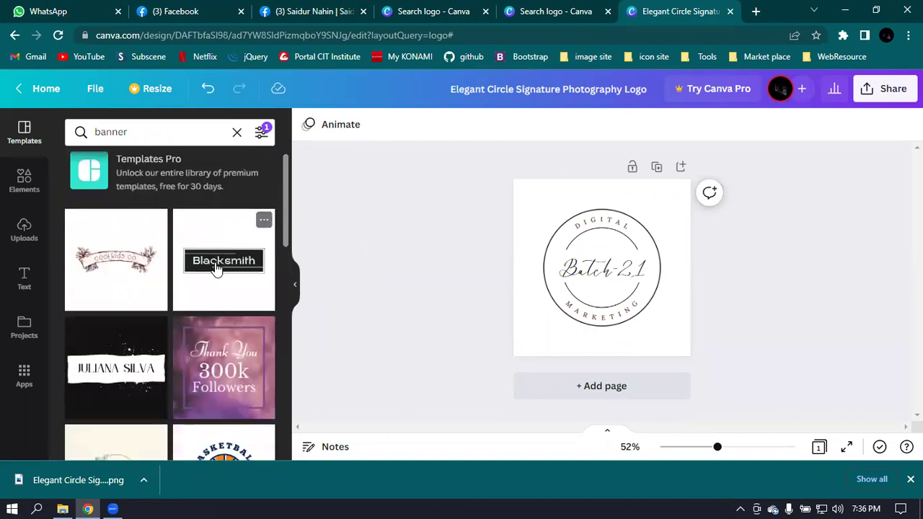
pyautogui.moveTo(117, 347); pyautogui.dragTo(454, 258)
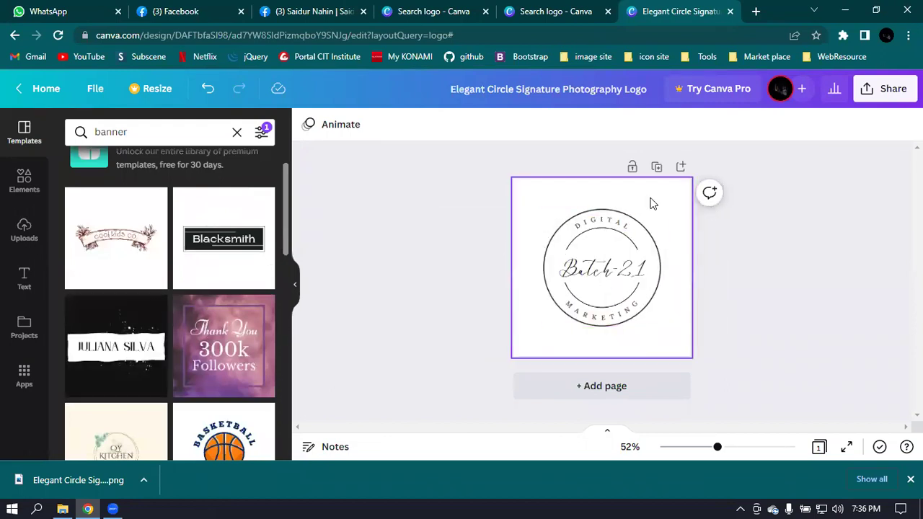
pyautogui.moveTo(126, 333); pyautogui.dragTo(585, 250)
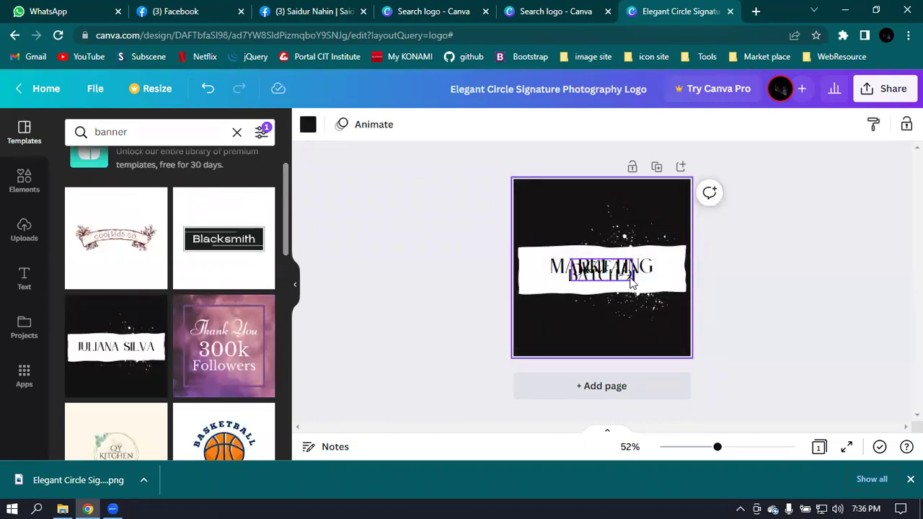
# Step: Delete the overlapping "MARKETING" and "DIGITAL" texts from the white strip
pyautogui.click(644, 268)
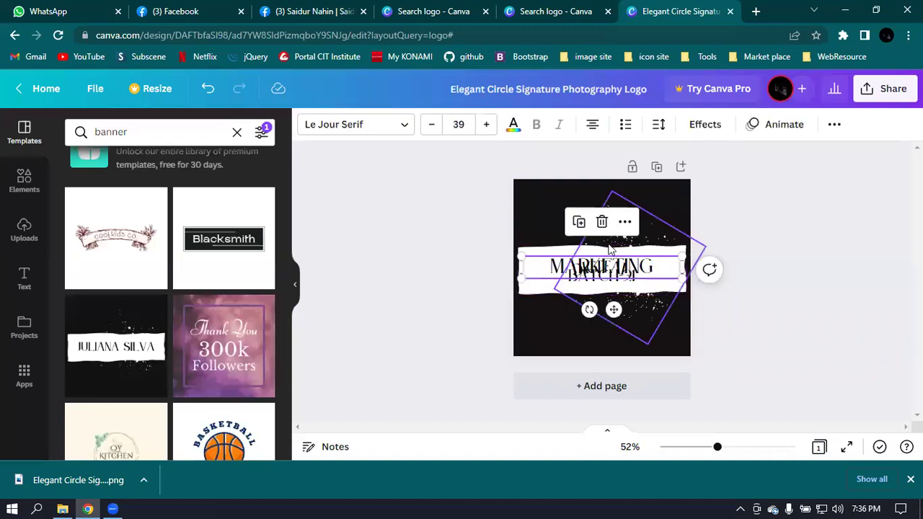
pyautogui.click(322, 503)
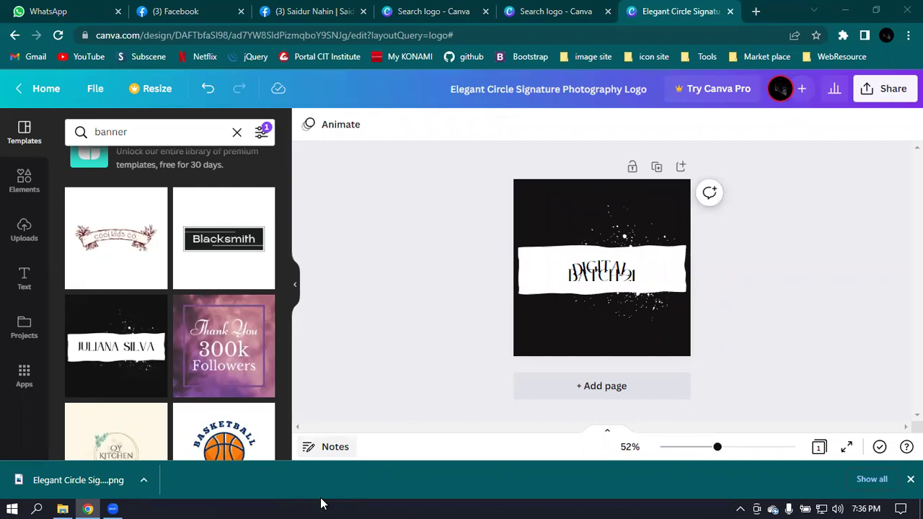
pyautogui.click(624, 274)
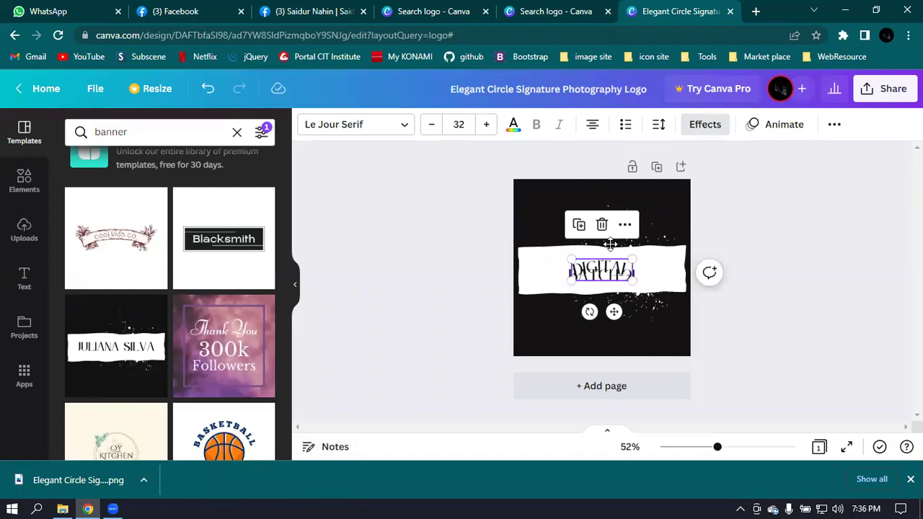
pyautogui.click(624, 258)
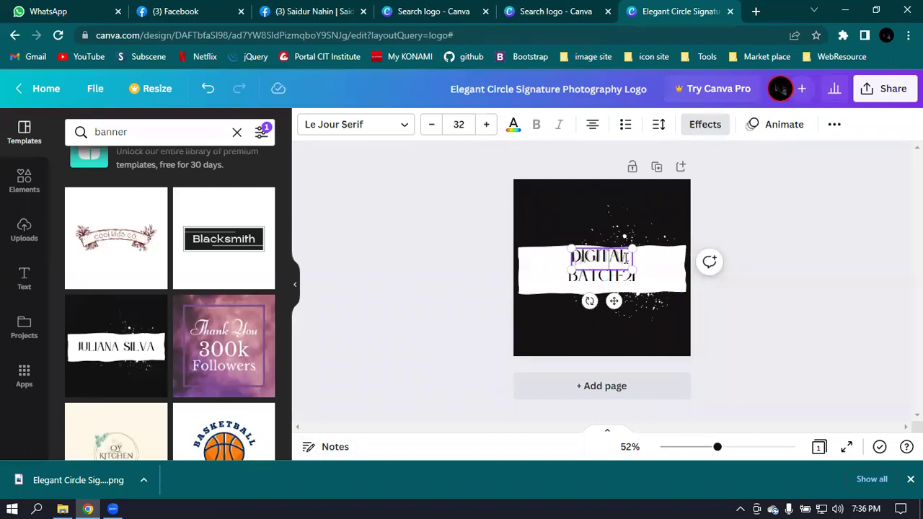
pyautogui.doubleClick(604, 258)
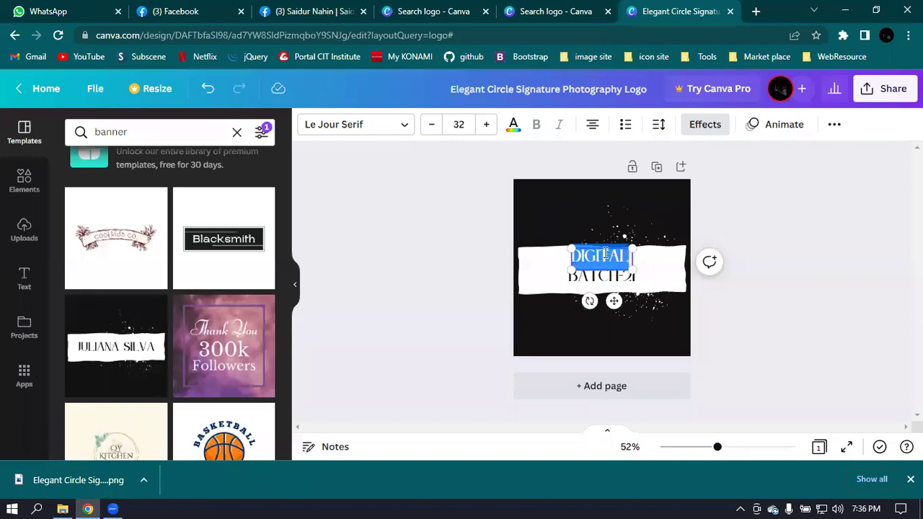
pyautogui.press('BackSpace')
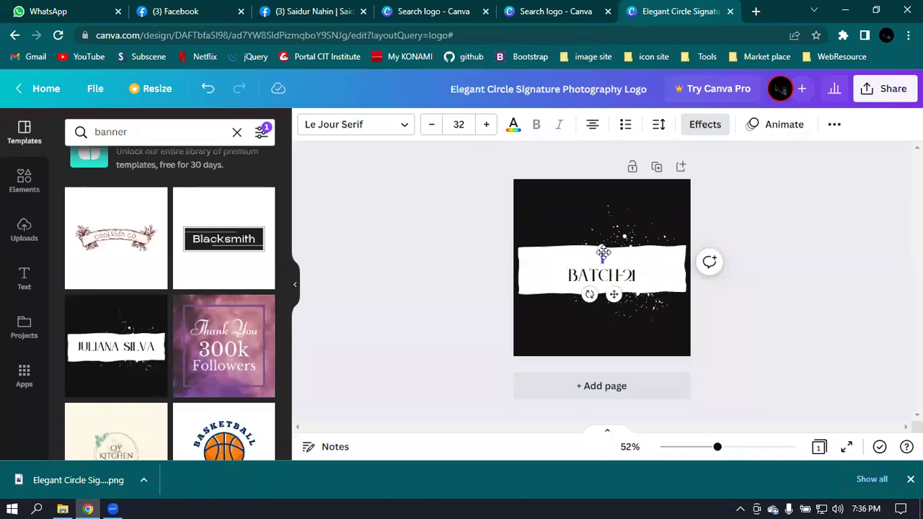
pyautogui.press('Delete')
# Step: Replace the "BATCH-21" text with "DIGITAL MAKETING" and centre it on the white strip
pyautogui.click(633, 275)
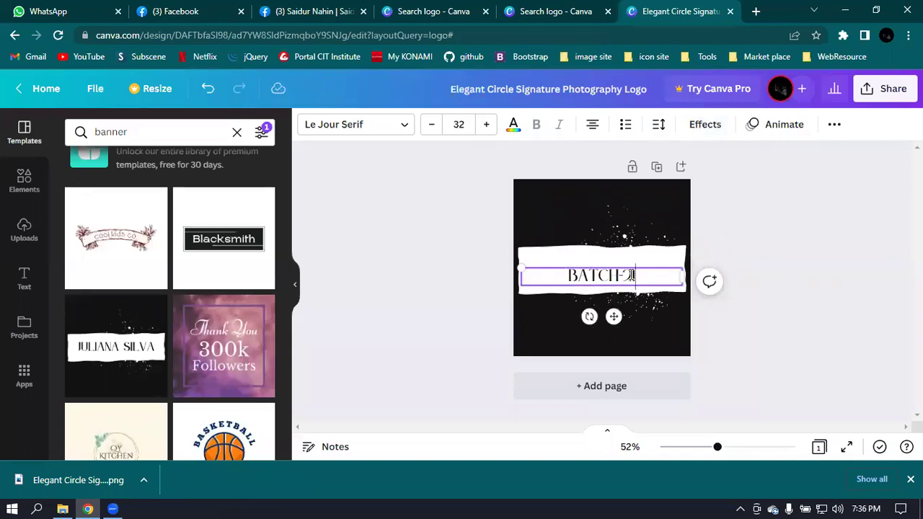
pyautogui.press('BackSpace')
pyautogui.press('BackSpace')
pyautogui.press('BackSpace')
pyautogui.press('BackSpace')
pyautogui.press('BackSpace')
pyautogui.press('BackSpace')
pyautogui.press('BackSpace')
pyautogui.press('BackSpace')
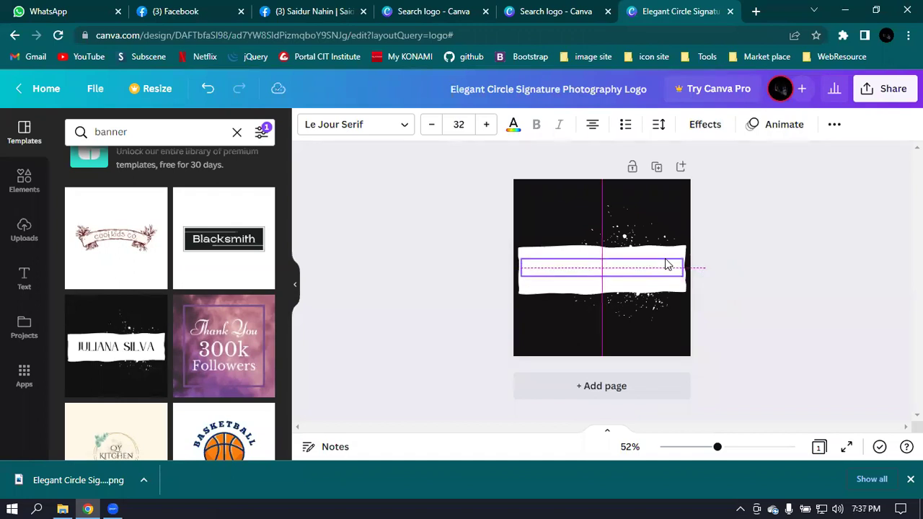
pyautogui.moveTo(679, 266); pyautogui.dragTo(662, 259)
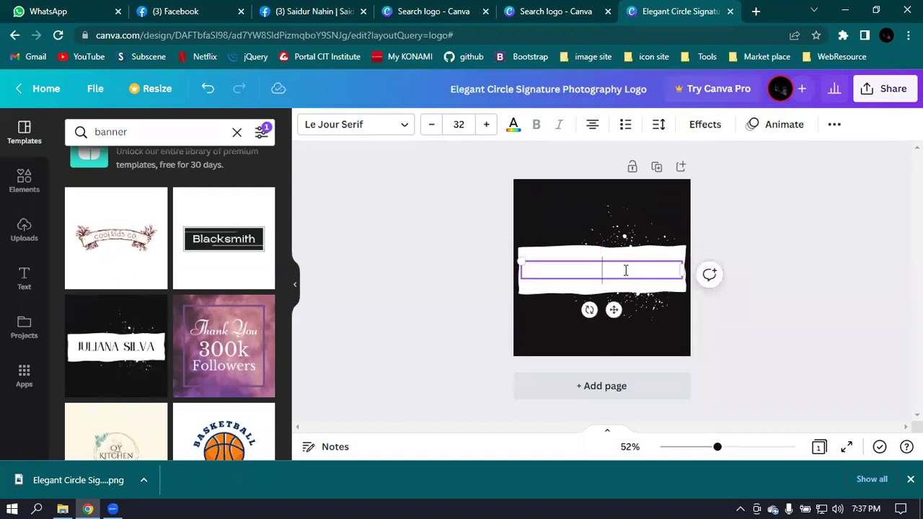
pyautogui.write('IGITAL MA')
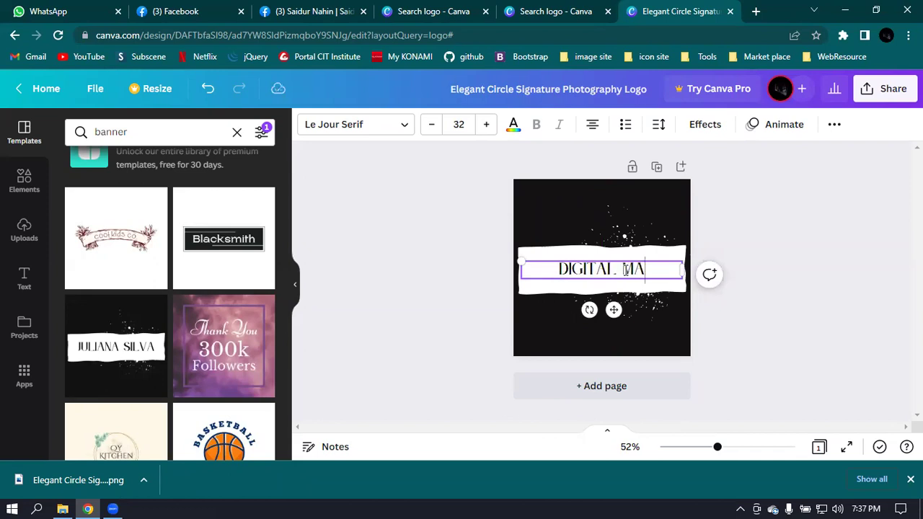
pyautogui.write('RKETING')
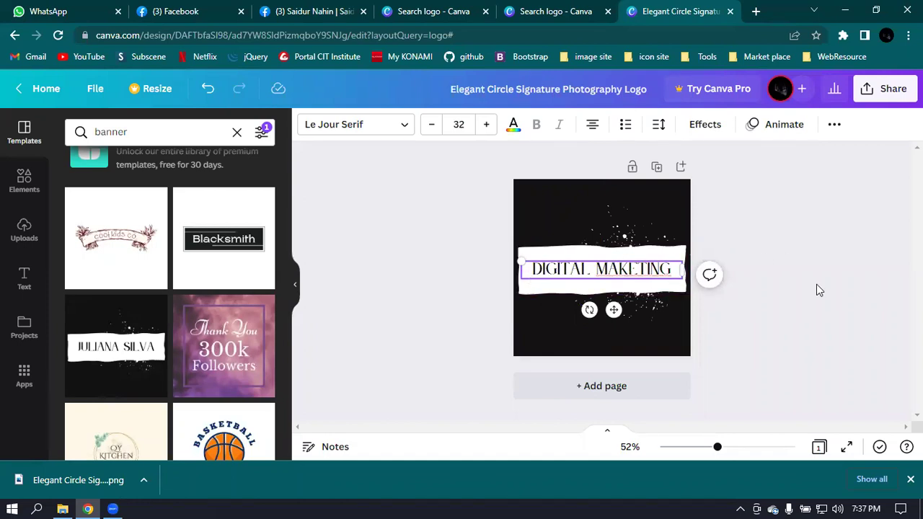
pyautogui.click(782, 290)
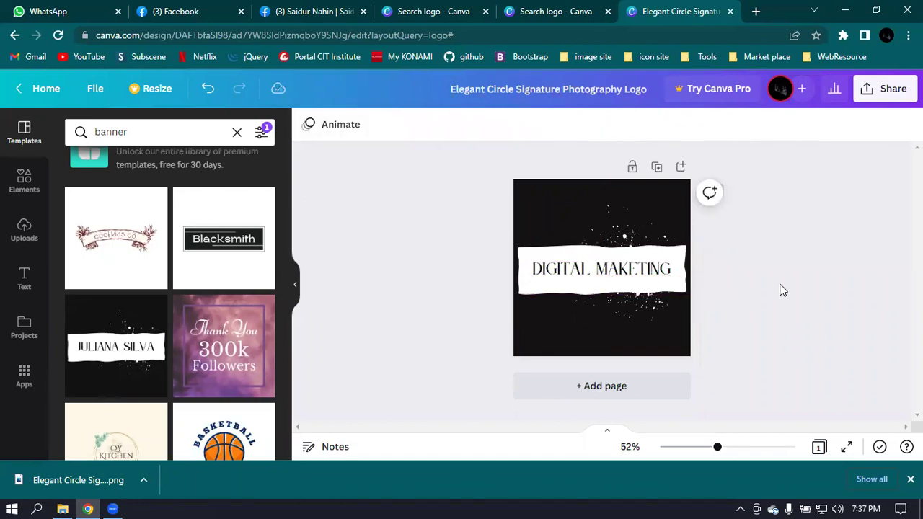
# Step: Clear the template search, return to the home page and search for "banner" there
pyautogui.click(237, 132)
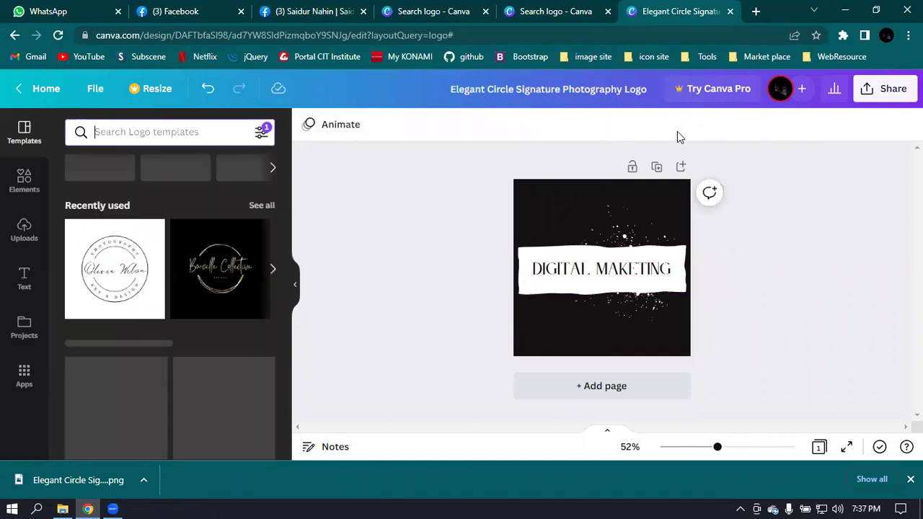
pyautogui.click(48, 88)
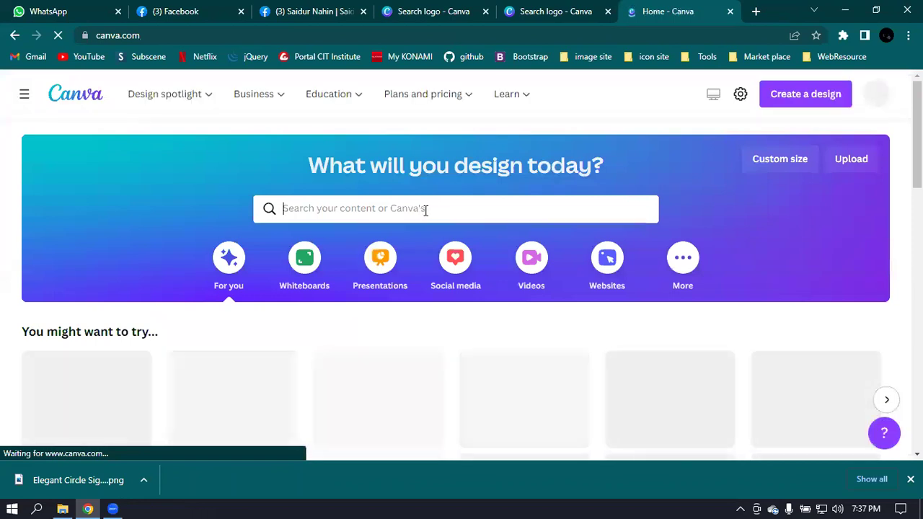
pyautogui.write('lo')
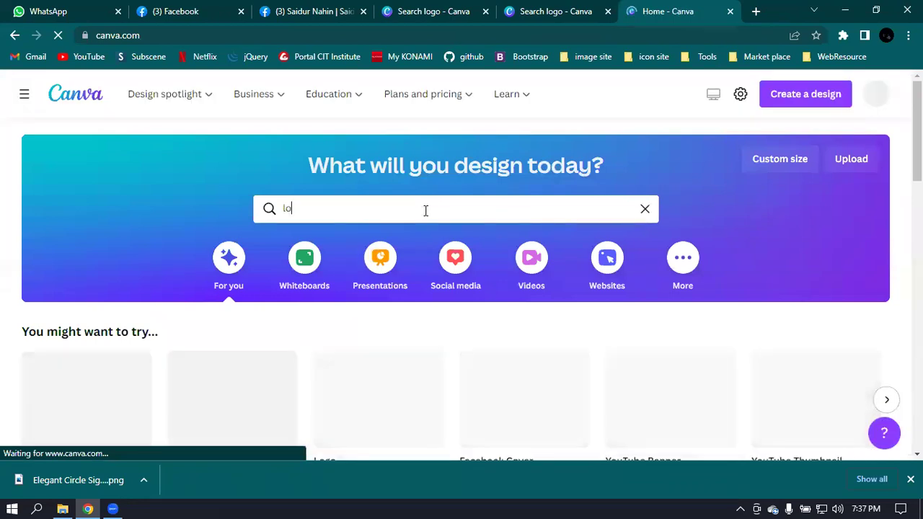
pyautogui.write('g')
pyautogui.write('banner')
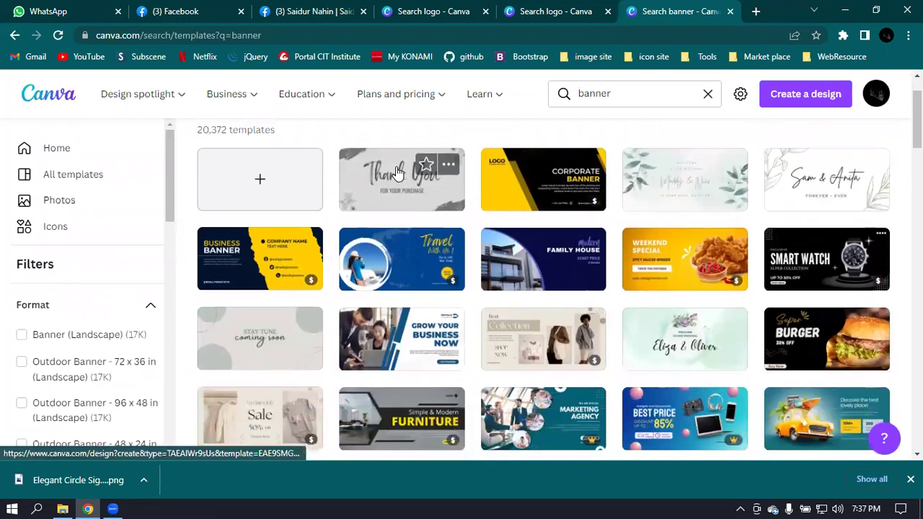
# Step: Open the "Stay tune coming soon" landscape banner template from the search results for editing
pyautogui.scroll(-2, 397, 171)
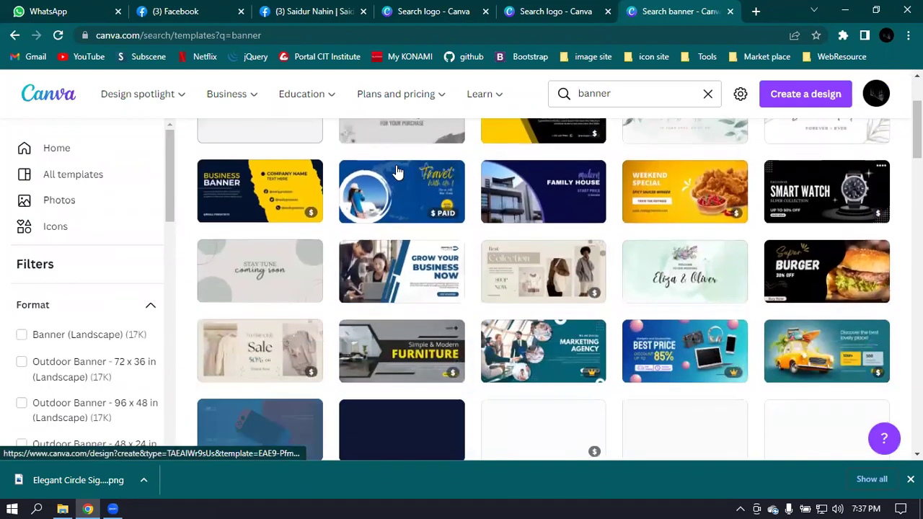
pyautogui.click(258, 274)
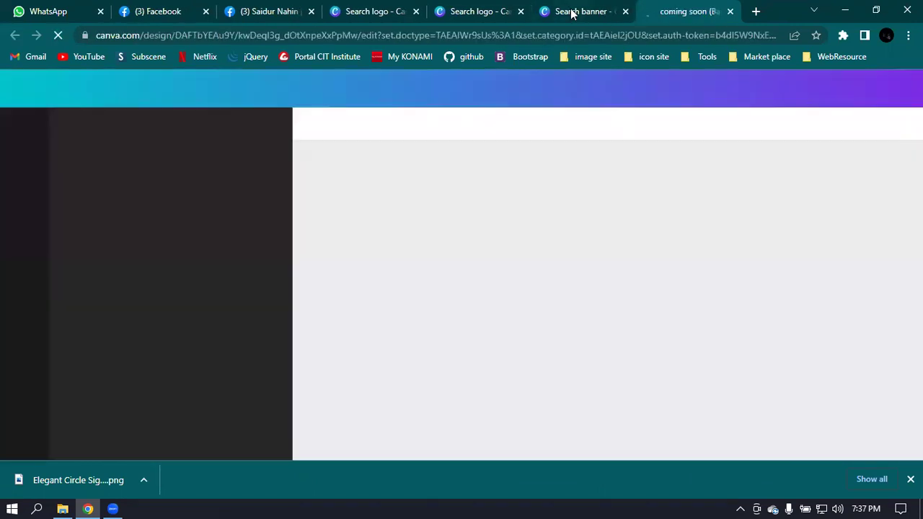
pyautogui.click(571, 11)
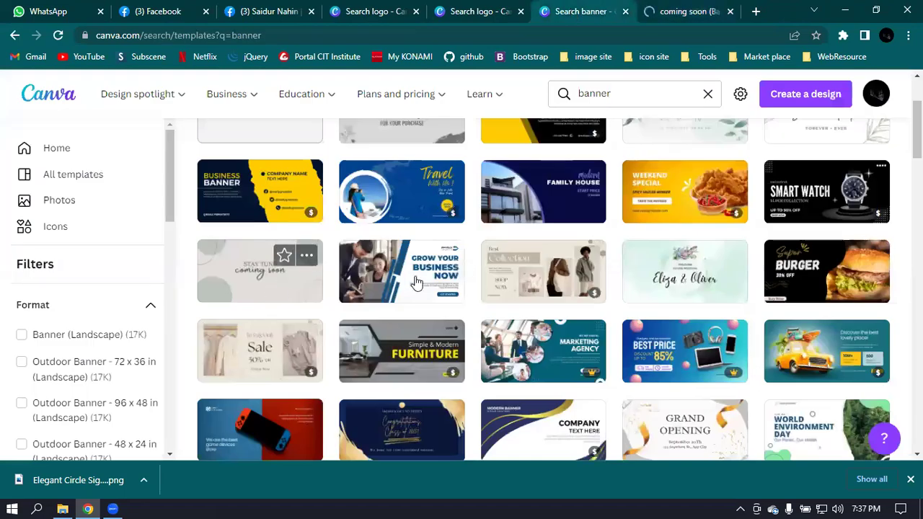
pyautogui.click(676, 13)
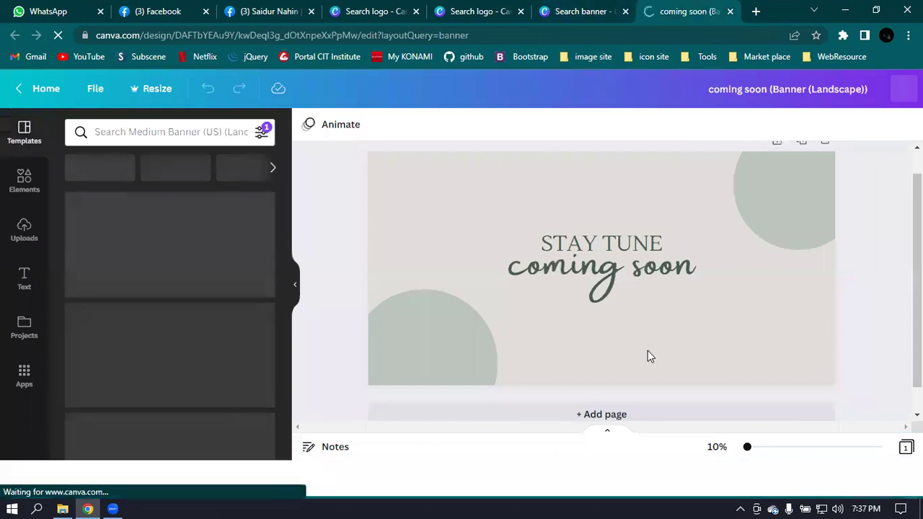
# Step: Delete the "STAY TUNE" text and replace the "coming soon" text with "Digital Marketing"
pyautogui.click(663, 245)
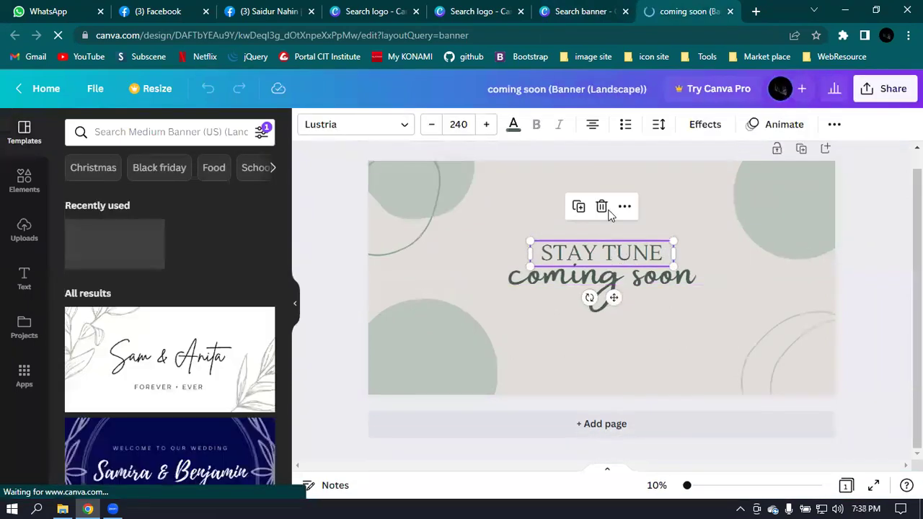
pyautogui.click(608, 215)
pyautogui.click(648, 277)
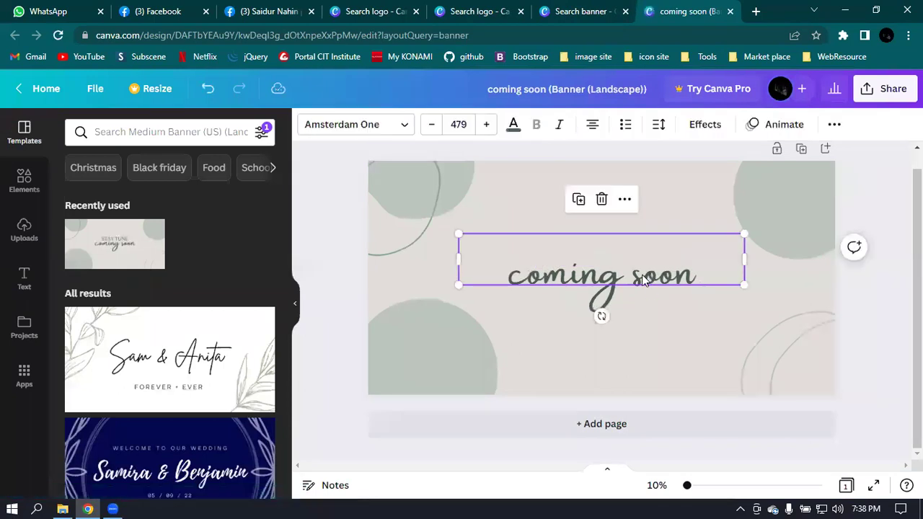
pyautogui.click(664, 278)
pyautogui.click(659, 277)
pyautogui.click(678, 276)
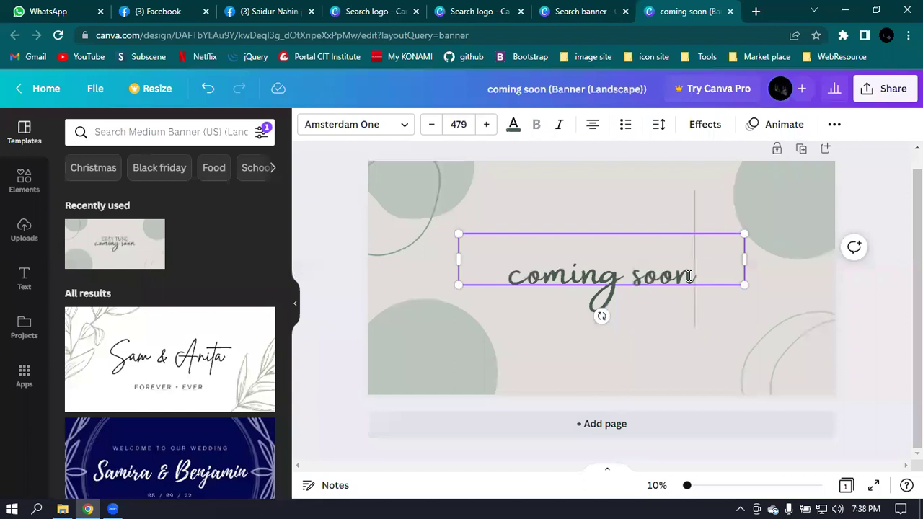
pyautogui.press('BackSpace')
pyautogui.press('BackSpace')
pyautogui.press('BackSpace')
pyautogui.press('BackSpace')
pyautogui.press('BackSpace')
pyautogui.press('BackSpace')
pyautogui.press('BackSpace')
pyautogui.press('BackSpace')
pyautogui.press('BackSpace')
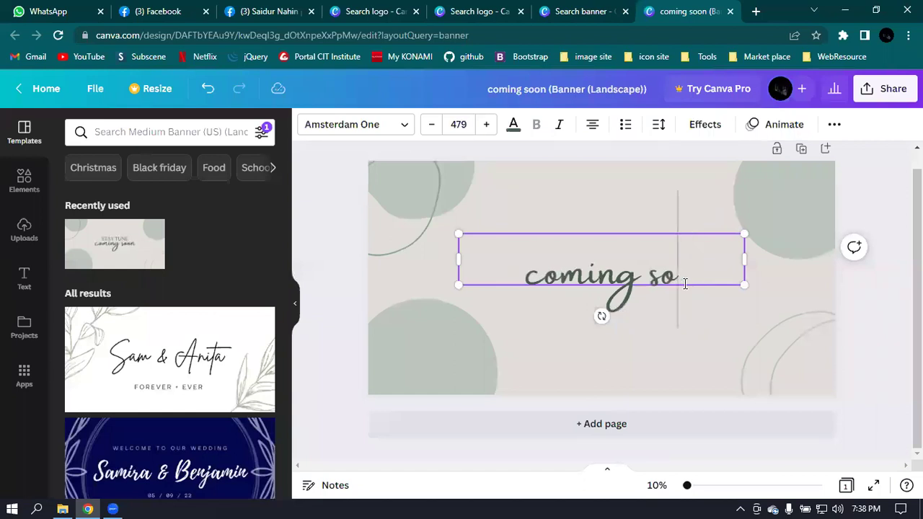
pyautogui.press('BackSpace')
pyautogui.press('BackSpace')
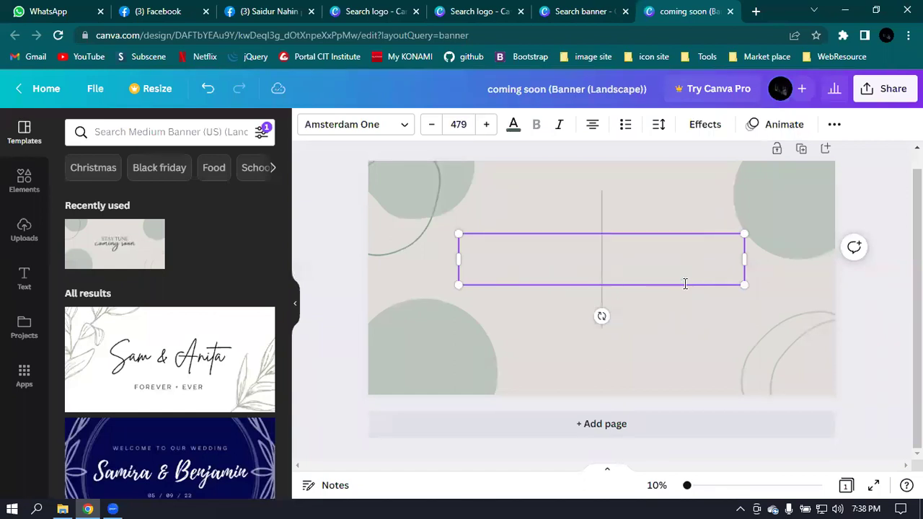
pyautogui.write('Dig')
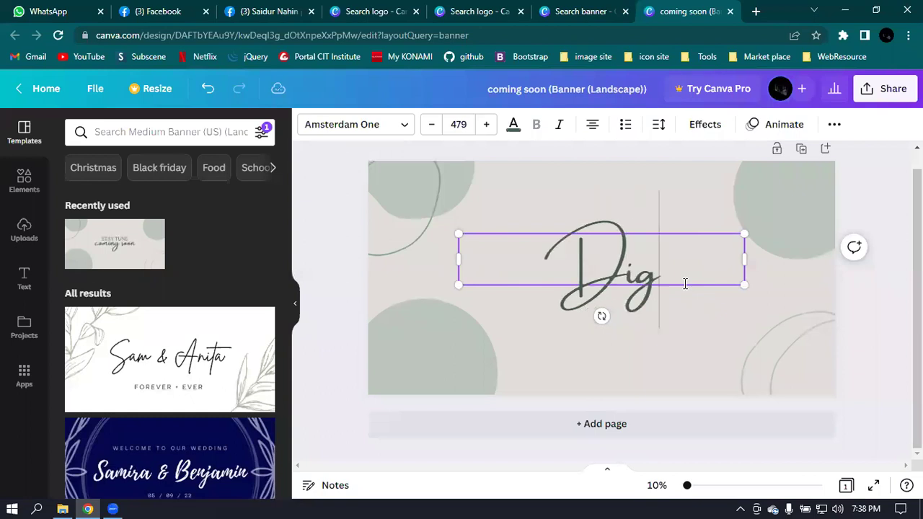
pyautogui.write('ital')
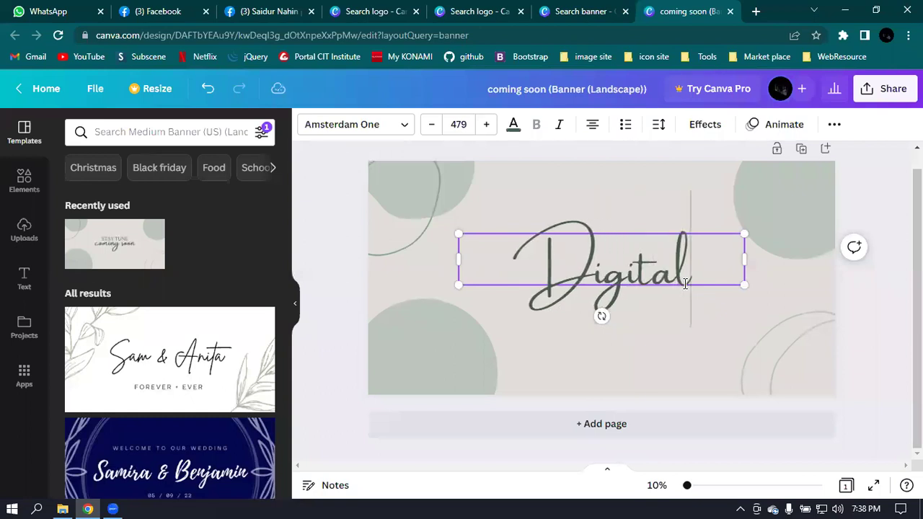
pyautogui.write(' Marke')
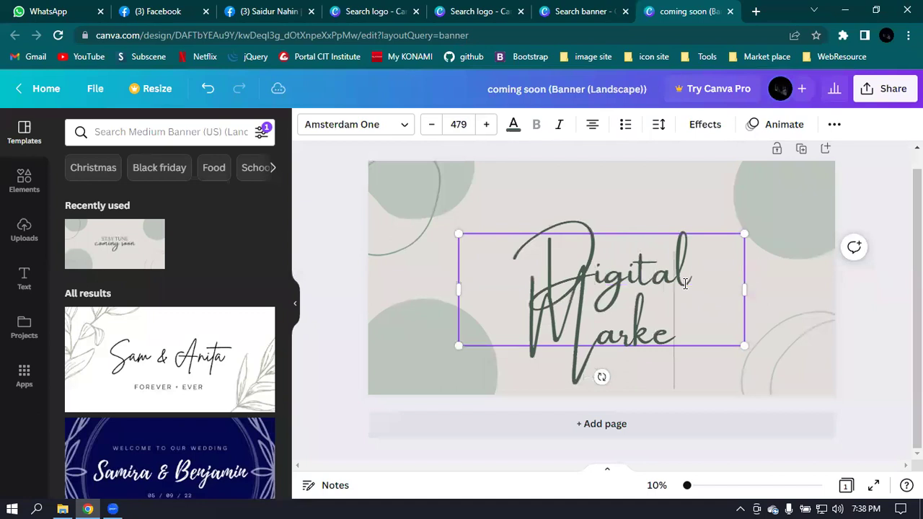
pyautogui.write('ting')
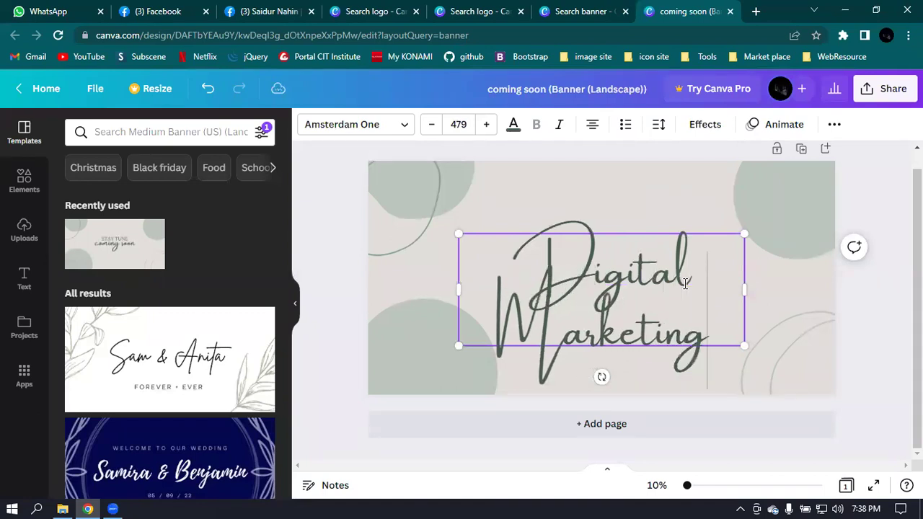
# Step: Shrink the "Digital Marketing" text to a font size of about 316 and widen its box so it fits on one line
pyautogui.moveTo(743, 346); pyautogui.dragTo(723, 277)
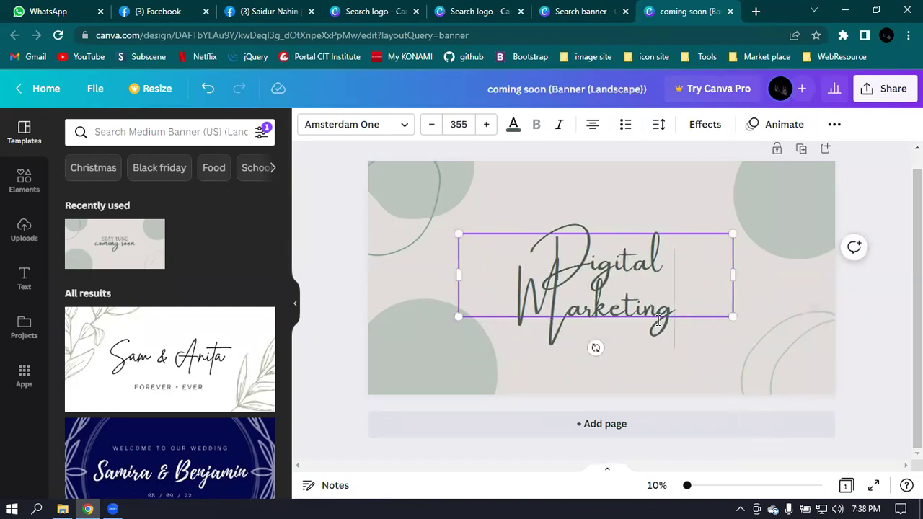
pyautogui.moveTo(743, 317); pyautogui.dragTo(724, 297)
pyautogui.click(541, 293)
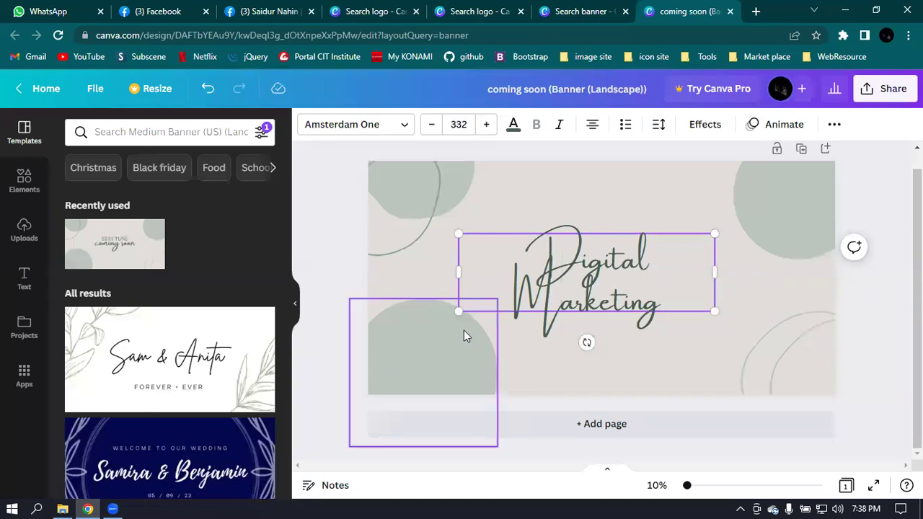
pyautogui.click(669, 297)
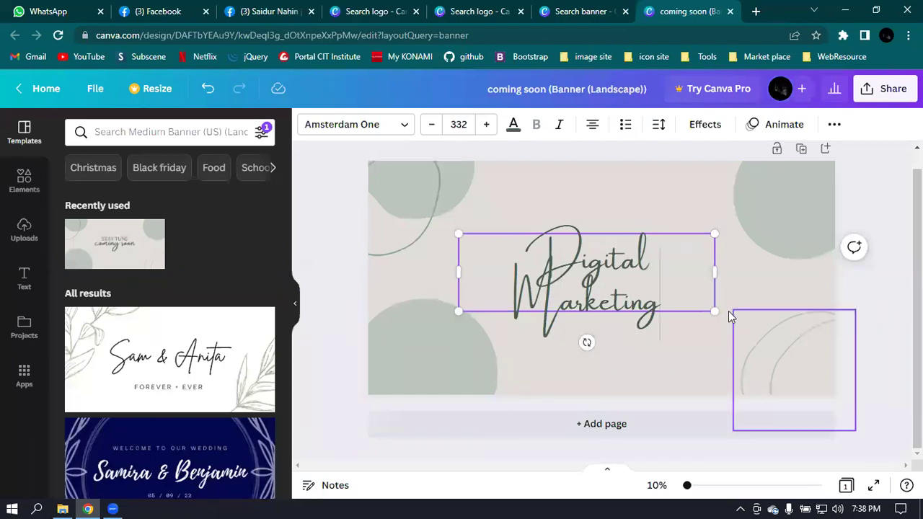
pyautogui.moveTo(742, 301); pyautogui.dragTo(790, 266)
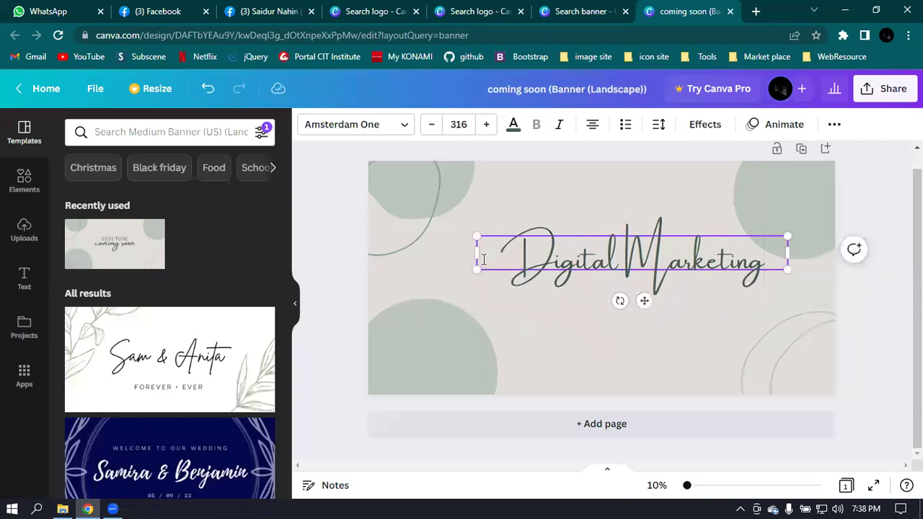
pyautogui.moveTo(476, 252); pyautogui.dragTo(418, 252)
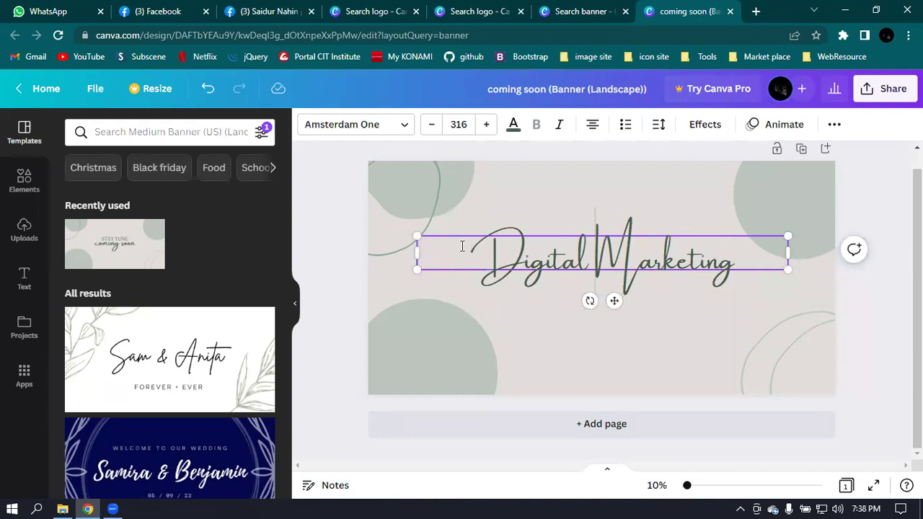
pyautogui.moveTo(417, 235)
pyautogui.mouseDown()
pyautogui.moveTo(417, 225)
pyautogui.moveTo(417, 235)
pyautogui.mouseUp()
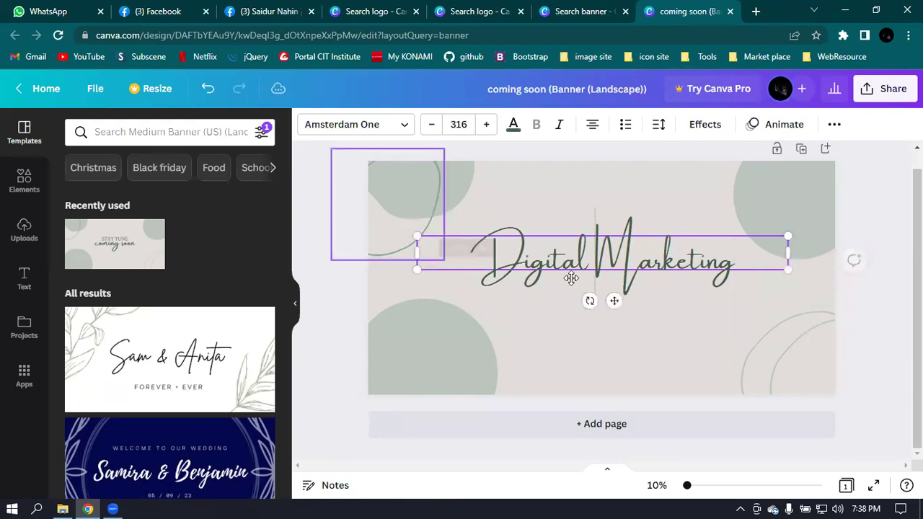
# Step: Enlarge the "Digital Marketing" text to a font size of about 362 and centre it on the banner
pyautogui.moveTo(788, 270); pyautogui.dragTo(809, 313)
pyautogui.moveTo(417, 272); pyautogui.dragTo(390, 296)
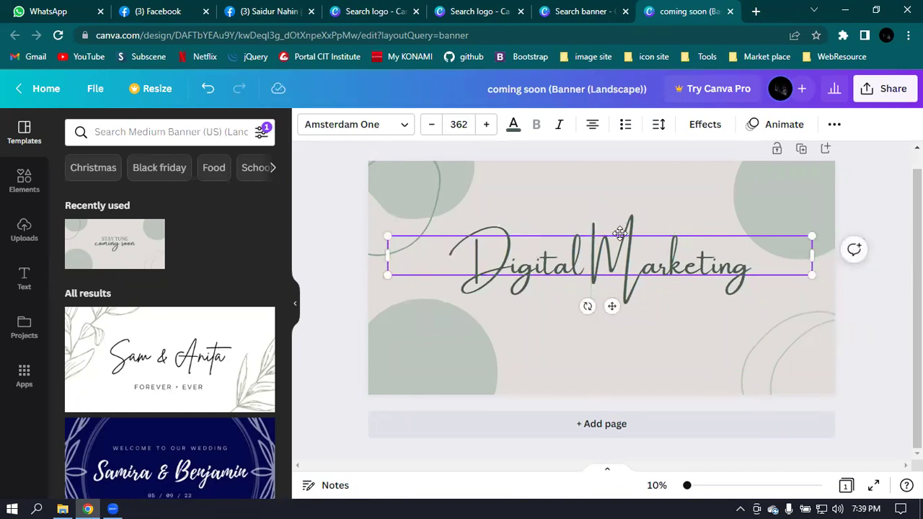
pyautogui.moveTo(753, 237); pyautogui.dragTo(755, 242)
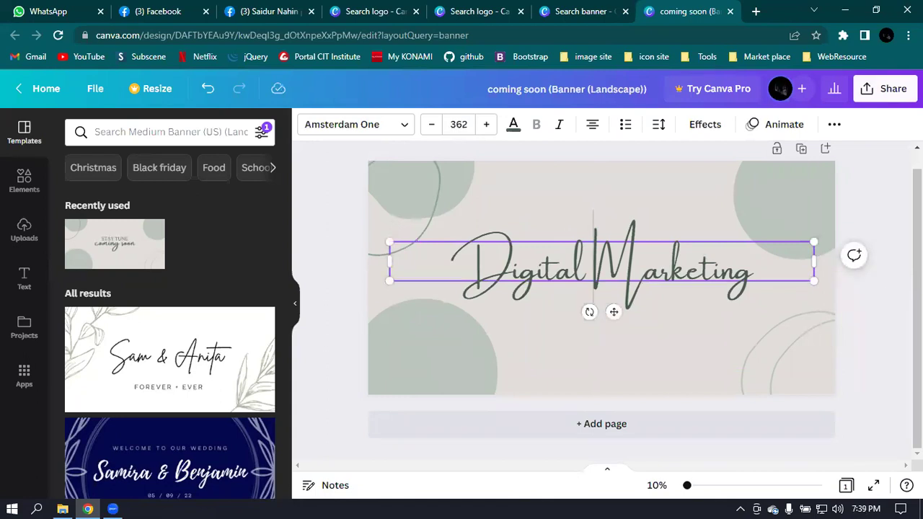
# Step: Download the banner as a PNG and save it in Downloads as "coming soon (Banner (Landscape)).png"
pyautogui.click(887, 87)
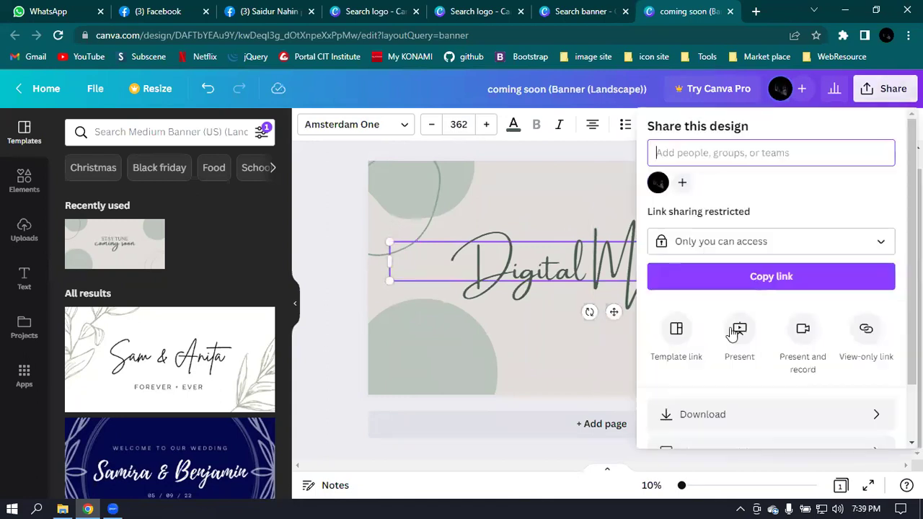
pyautogui.click(737, 419)
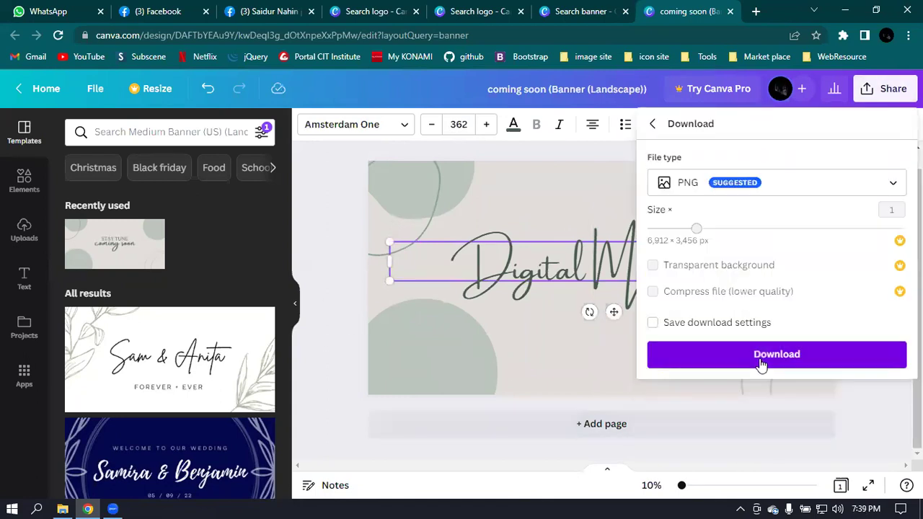
pyautogui.click(760, 363)
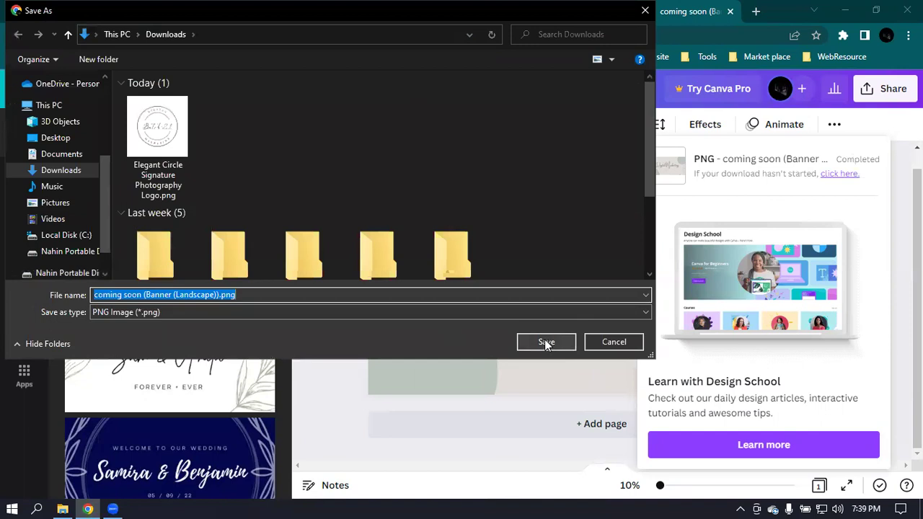
pyautogui.click(549, 342)
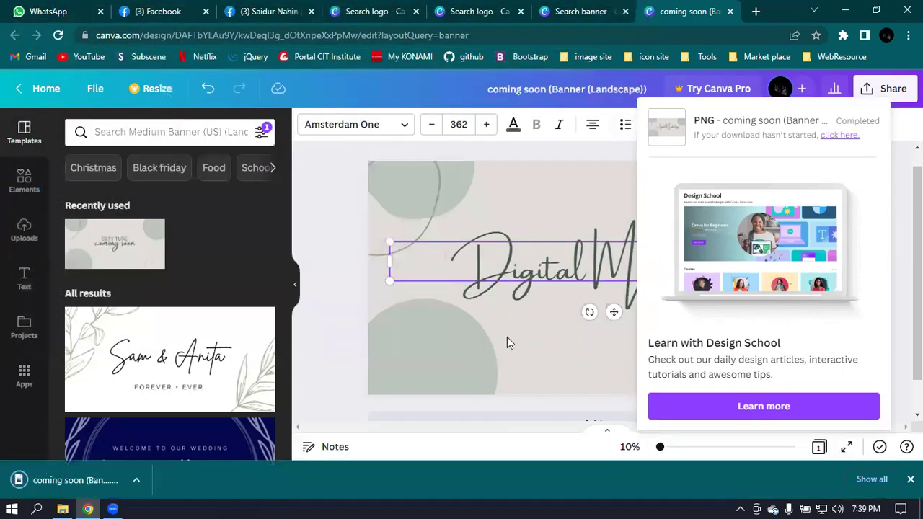
# Step: Switch to the Facebook page setup and add "Elegant Circle Signature Photography Logo.png" as the profile picture
pyautogui.click(160, 7)
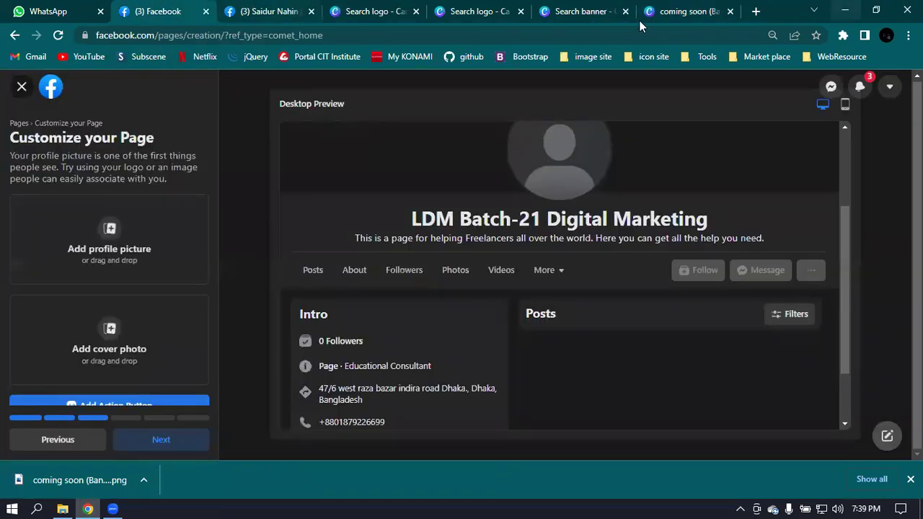
pyautogui.click(108, 230)
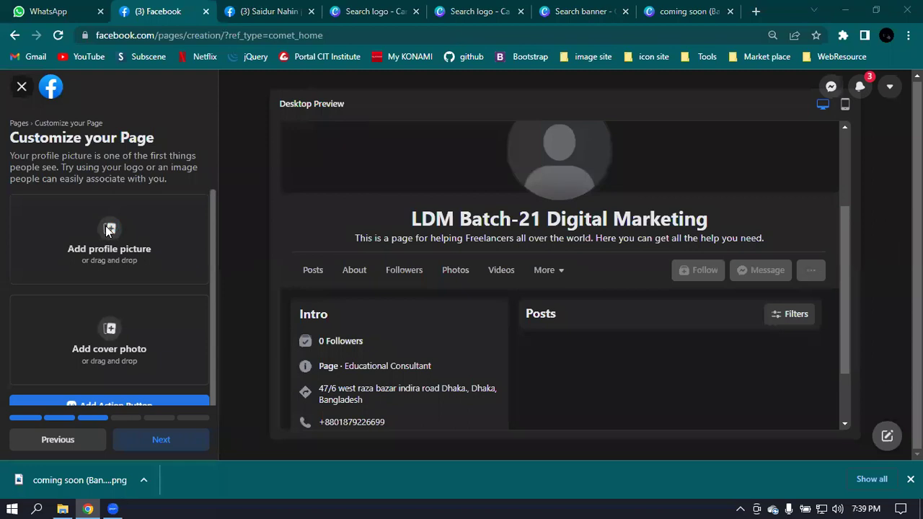
pyautogui.click(223, 137)
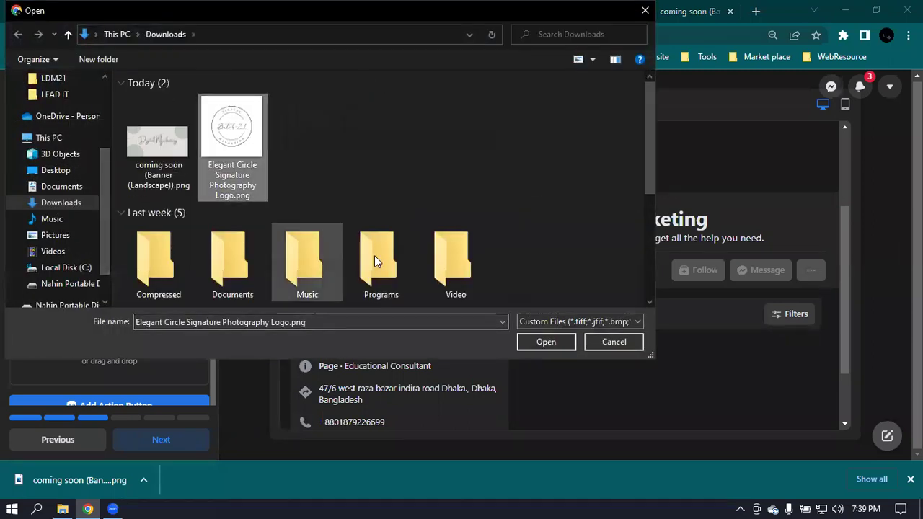
pyautogui.click(546, 342)
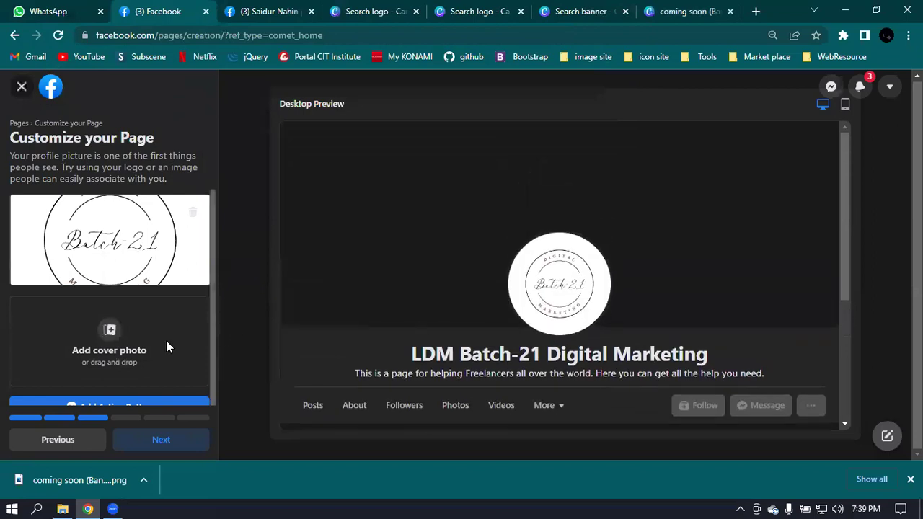
# Step: Add "coming soon (Banner (Landscape)).png" from Downloads as the page's cover photo
pyautogui.click(134, 330)
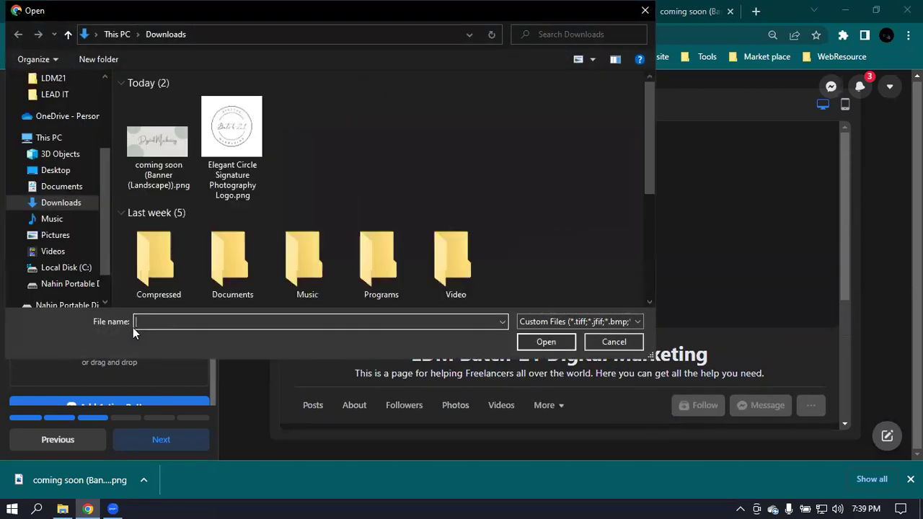
pyautogui.click(156, 141)
pyautogui.click(563, 341)
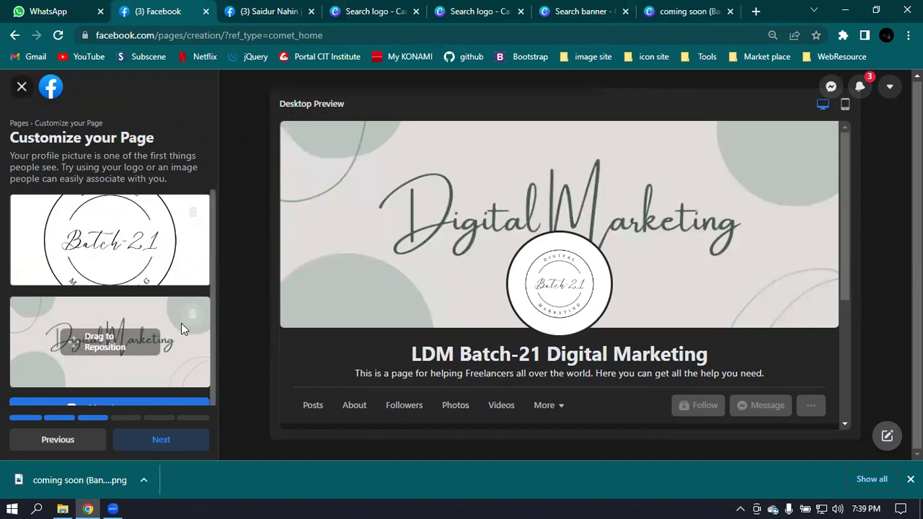
# Step: Reposition the cover photo vertically so the "Digital Marketing" lettering sits above the profile picture within the cover area
pyautogui.moveTo(137, 315); pyautogui.dragTo(113, 338)
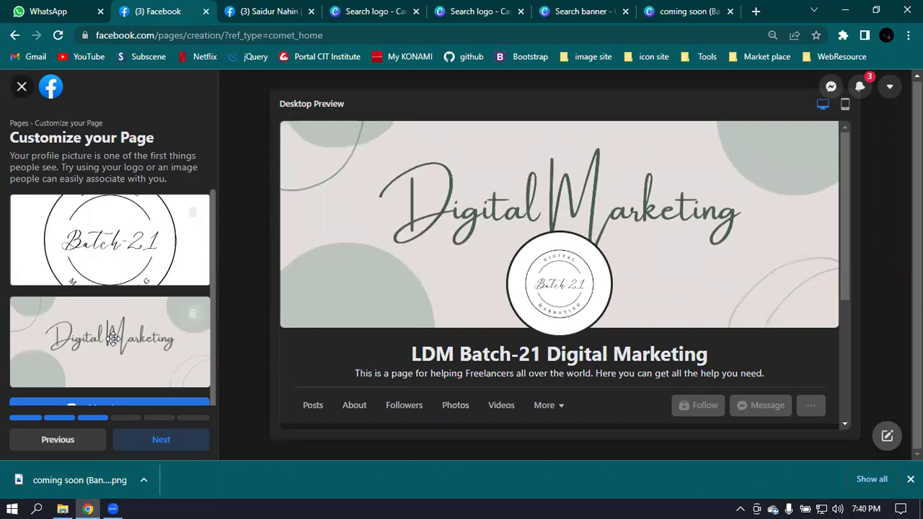
pyautogui.moveTo(112, 338); pyautogui.dragTo(117, 335)
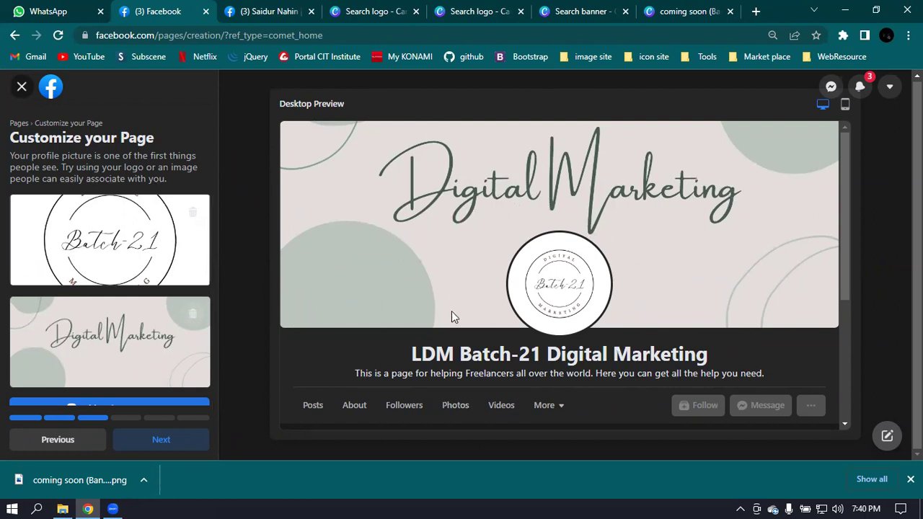
pyautogui.moveTo(166, 306); pyautogui.dragTo(167, 303)
pyautogui.moveTo(172, 322); pyautogui.dragTo(170, 348)
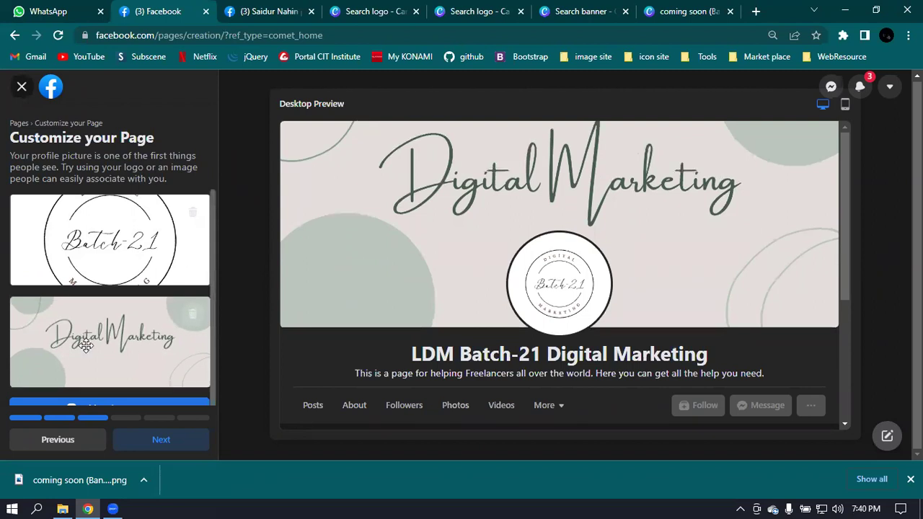
pyautogui.scroll(-1, 101, 319)
pyautogui.moveTo(101, 320); pyautogui.dragTo(115, 311)
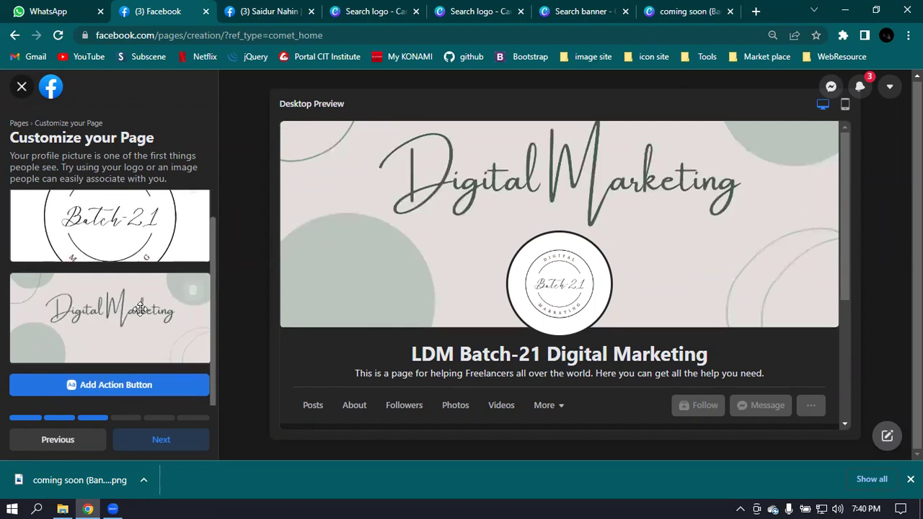
pyautogui.moveTo(113, 293); pyautogui.dragTo(122, 297)
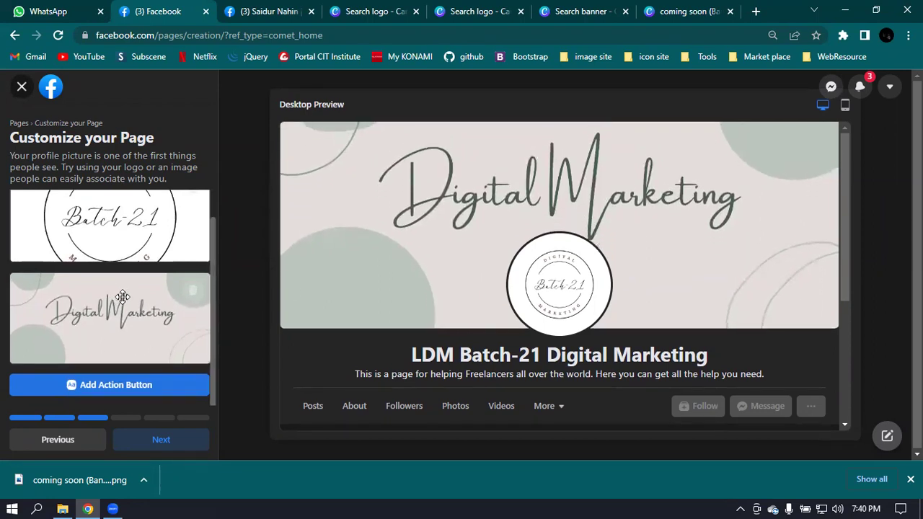
# Step: Continue the page setup from customization to connecting WhatsApp, and dismiss the browser's download bar
pyautogui.click(149, 439)
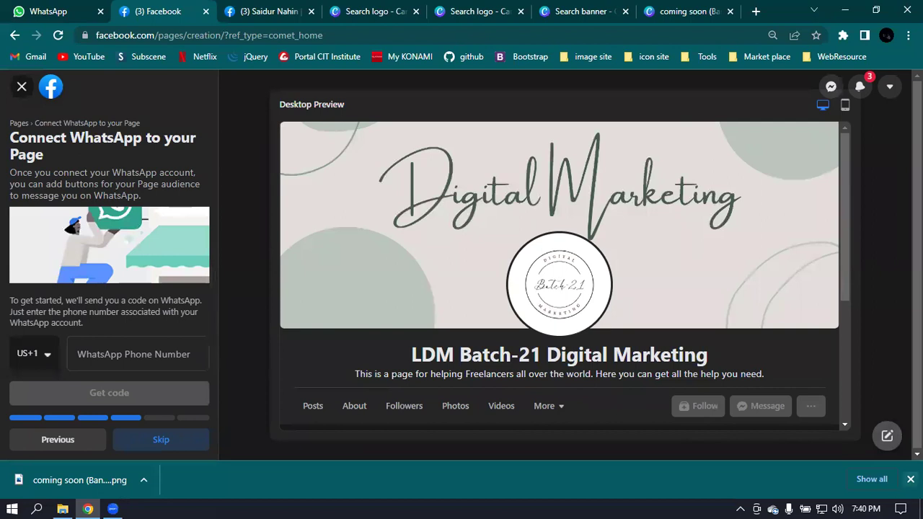
pyautogui.click(910, 479)
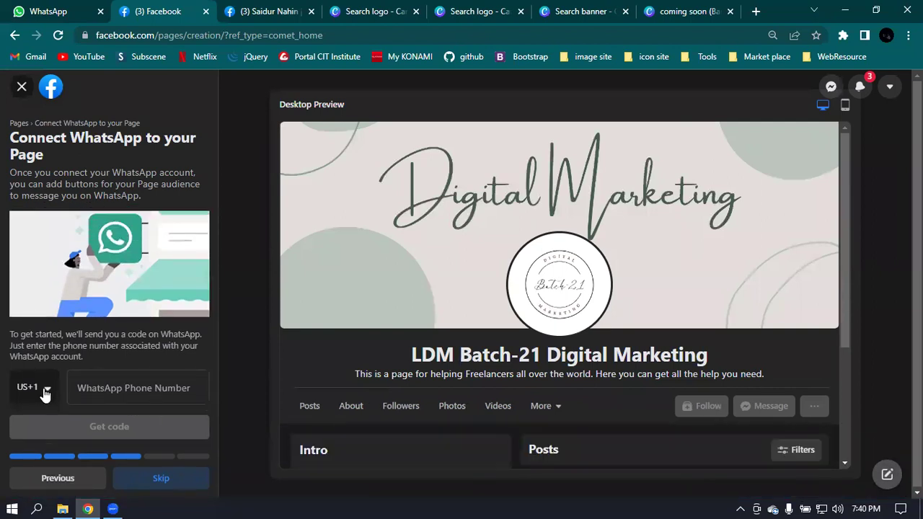
pyautogui.click(129, 383)
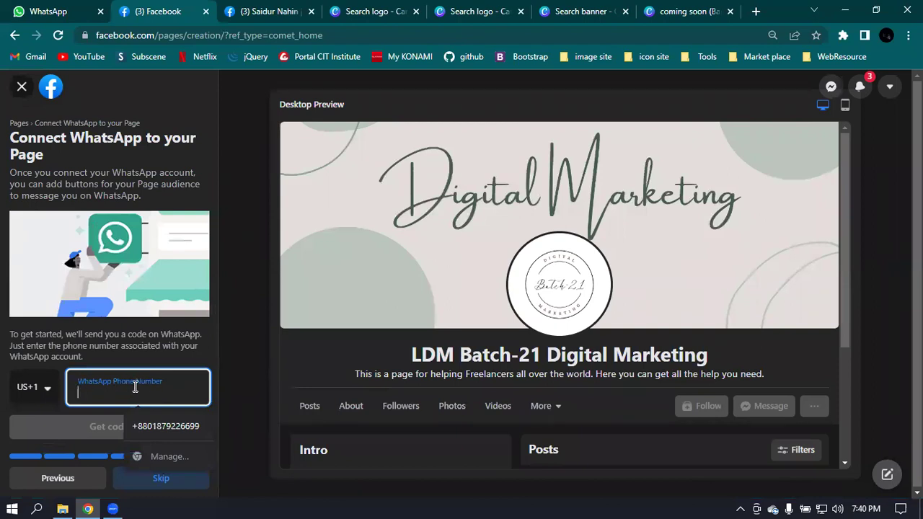
pyautogui.click(153, 426)
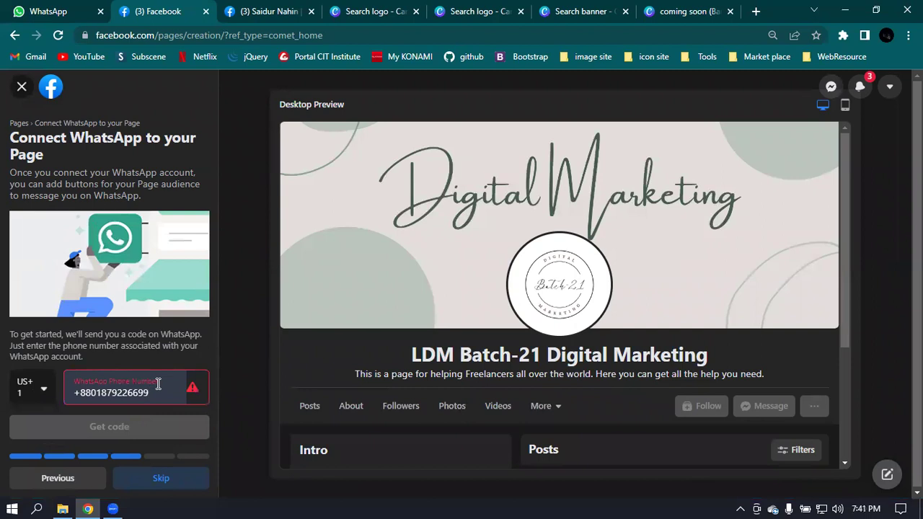
pyautogui.click(149, 392)
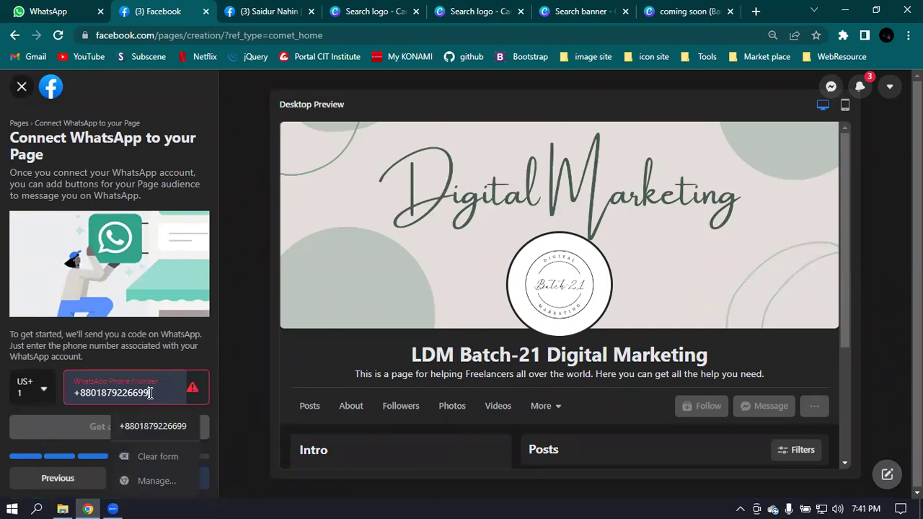
pyautogui.press('BackSpace')
pyautogui.press('BackSpace')
pyautogui.press('BackSpace')
pyautogui.press('BackSpace')
pyautogui.press('BackSpace')
pyautogui.press('BackSpace')
pyautogui.press('BackSpace')
pyautogui.press('BackSpace')
pyautogui.press('BackSpace')
pyautogui.press('BackSpace')
pyautogui.press('BackSpace')
pyautogui.press('BackSpace')
pyautogui.press('BackSpace')
pyautogui.press('BackSpace')
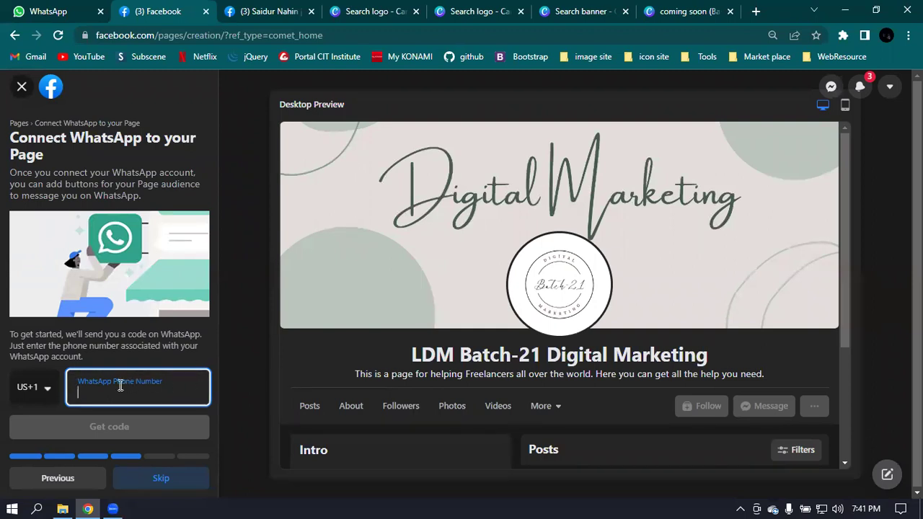
pyautogui.click(62, 395)
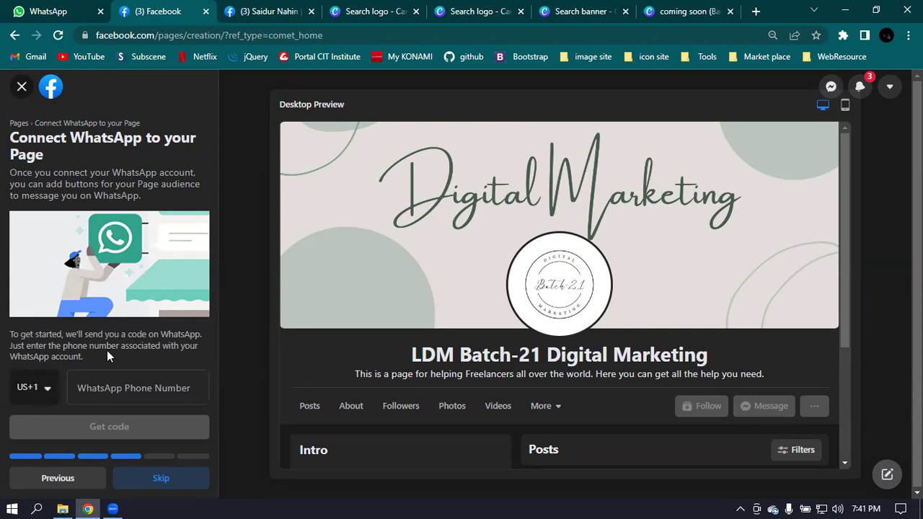
# Step: Skip connecting WhatsApp and inviting friends, and finish the page setup with the notification options as preset
pyautogui.click(177, 482)
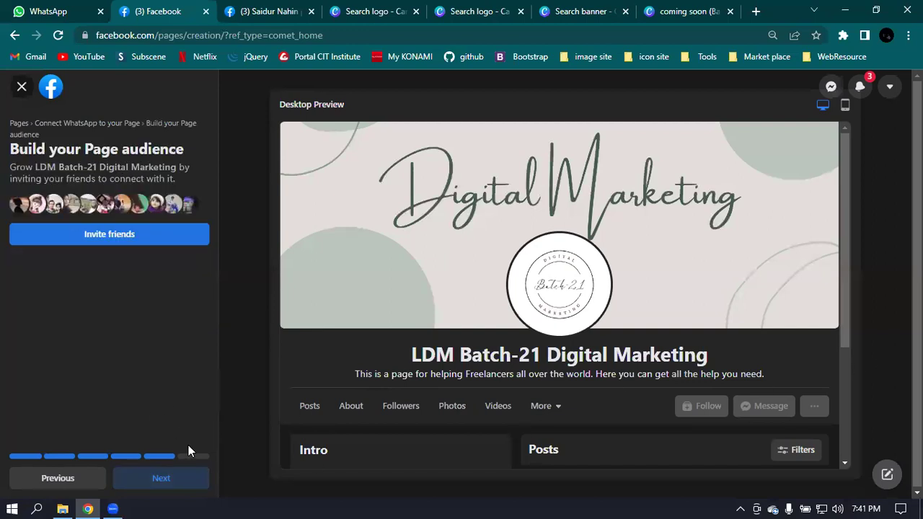
pyautogui.click(162, 479)
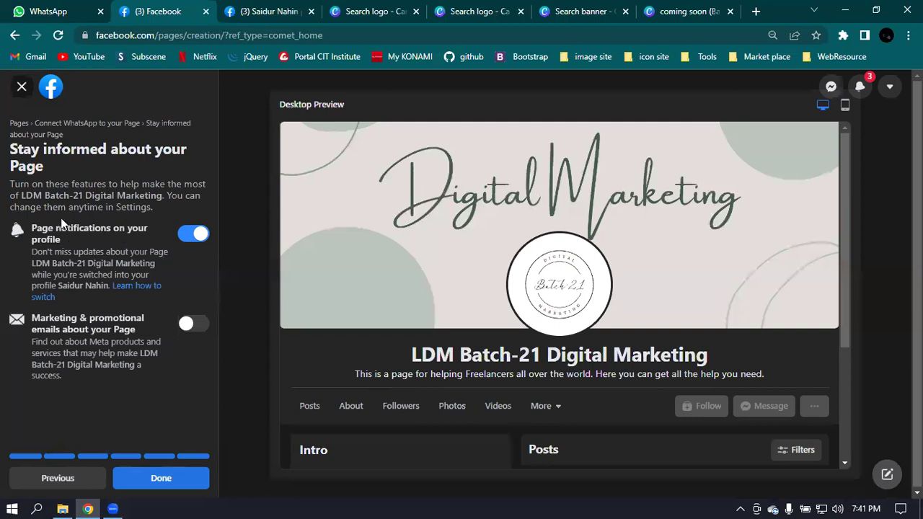
pyautogui.moveTo(31, 231); pyautogui.dragTo(85, 246)
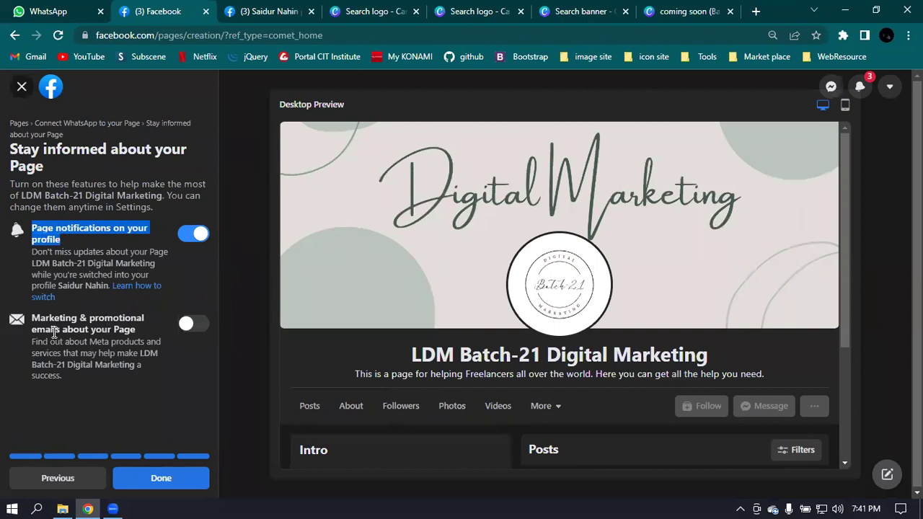
pyautogui.click(173, 478)
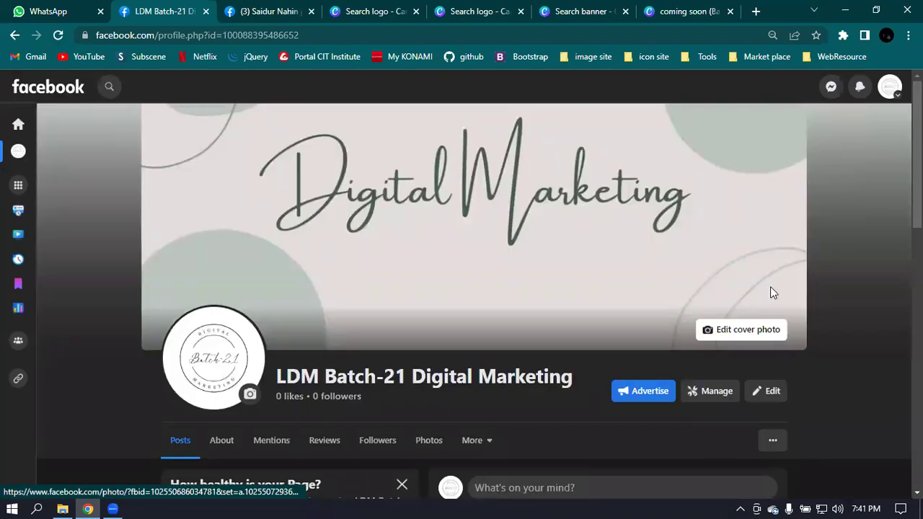
# Step: Decline the welcome tour of the new LDM Batch-21 Digital Marketing page
pyautogui.scroll(-3, 769, 292)
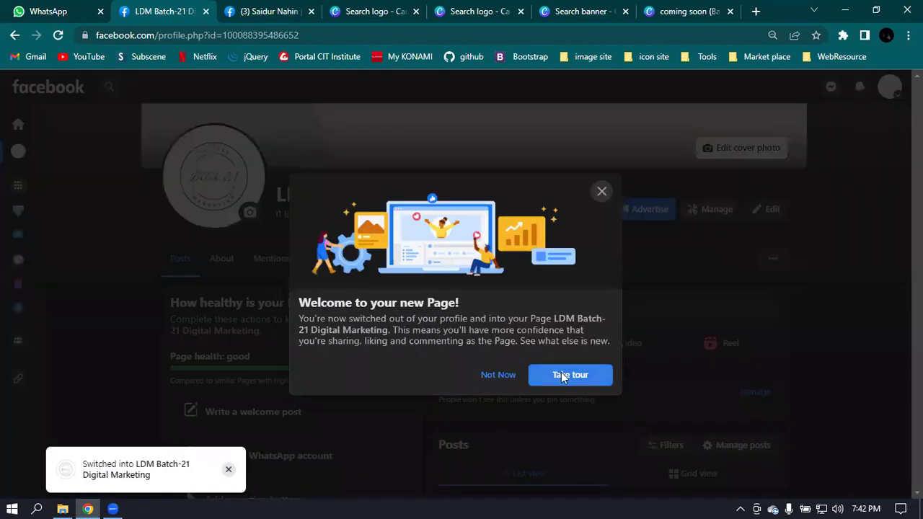
pyautogui.click(506, 376)
pyautogui.scroll(3, 729, 264)
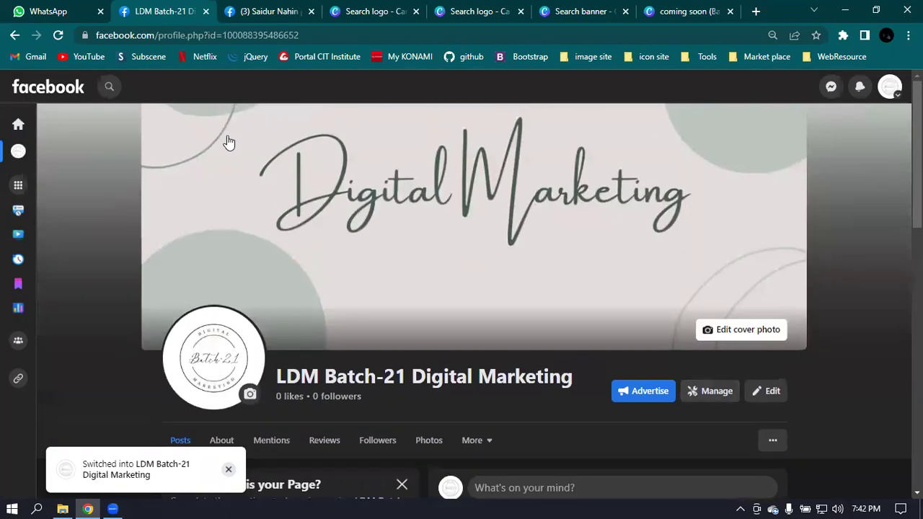
# Step: Look over the new page's posts and health section, and examine the contact and basic info in its About section
pyautogui.scroll(-1, 230, 241)
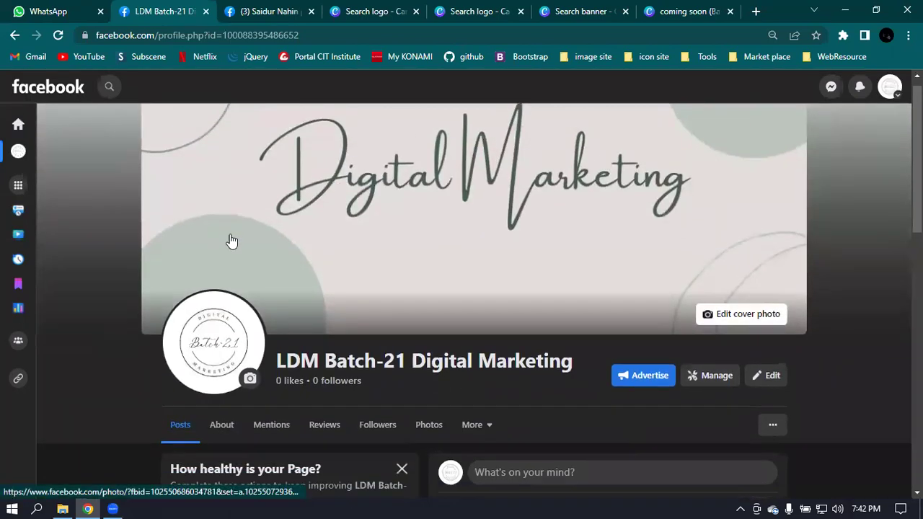
pyautogui.scroll(-3, 563, 241)
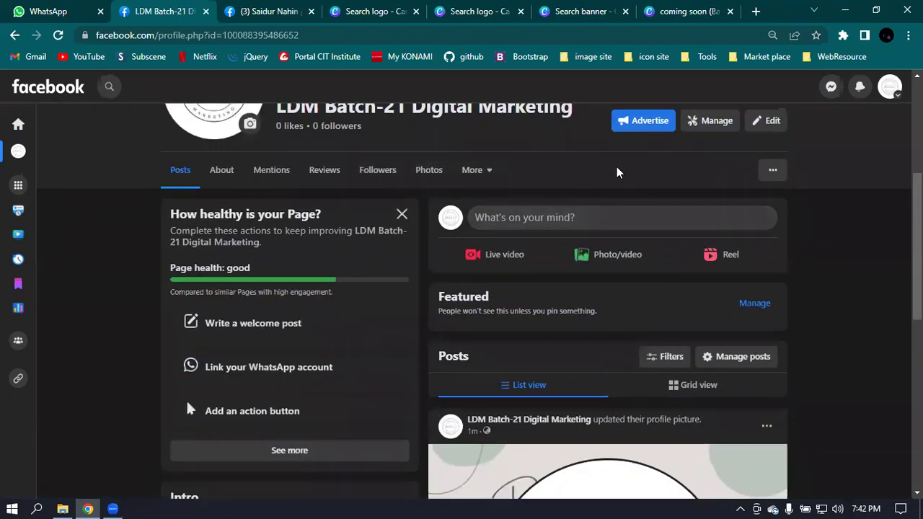
pyautogui.scroll(-2, 606, 173)
pyautogui.scroll(2, 711, 291)
pyautogui.scroll(1, 271, 272)
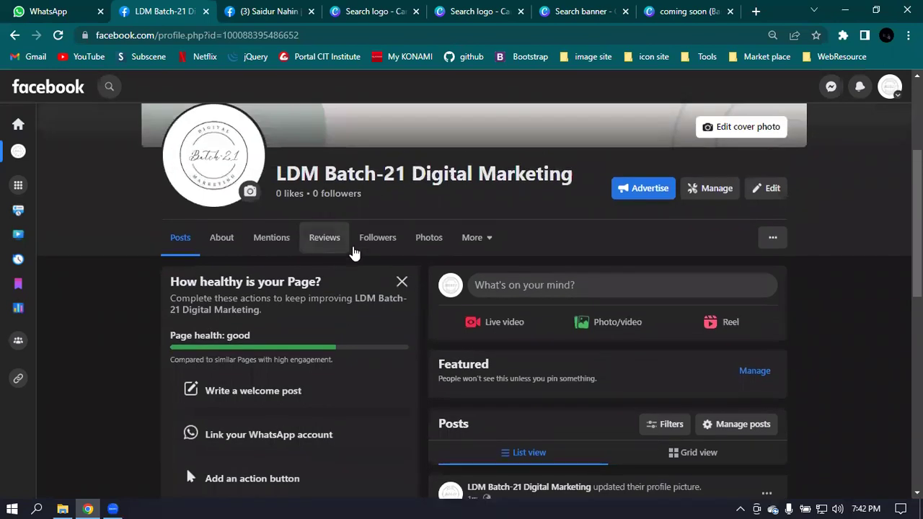
pyautogui.click(221, 237)
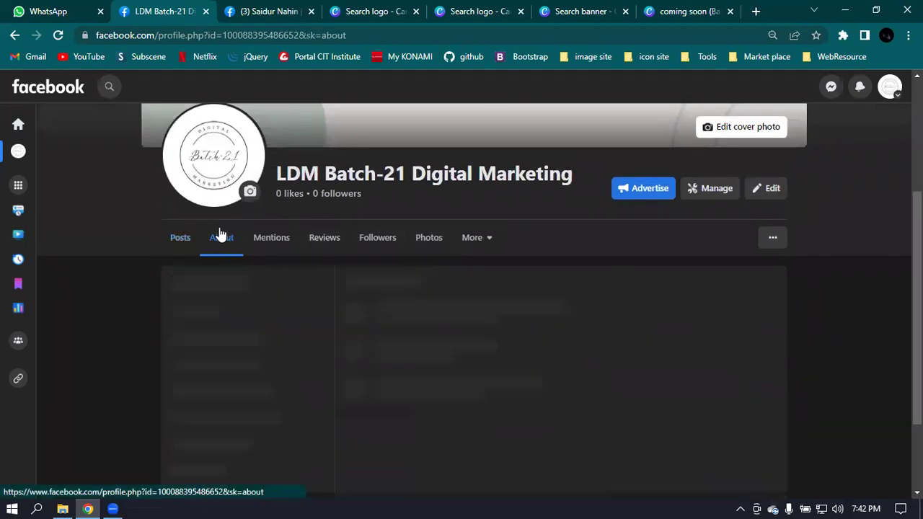
pyautogui.scroll(-1, 493, 223)
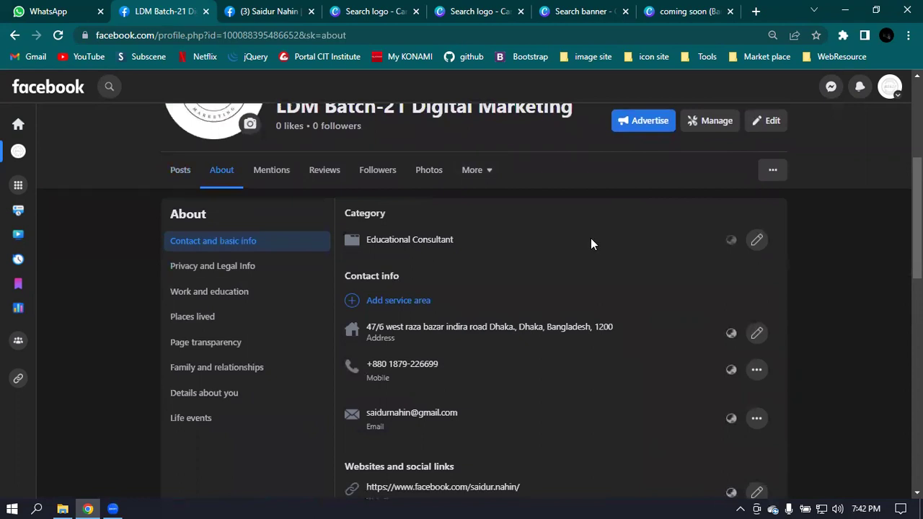
pyautogui.scroll(-2, 591, 244)
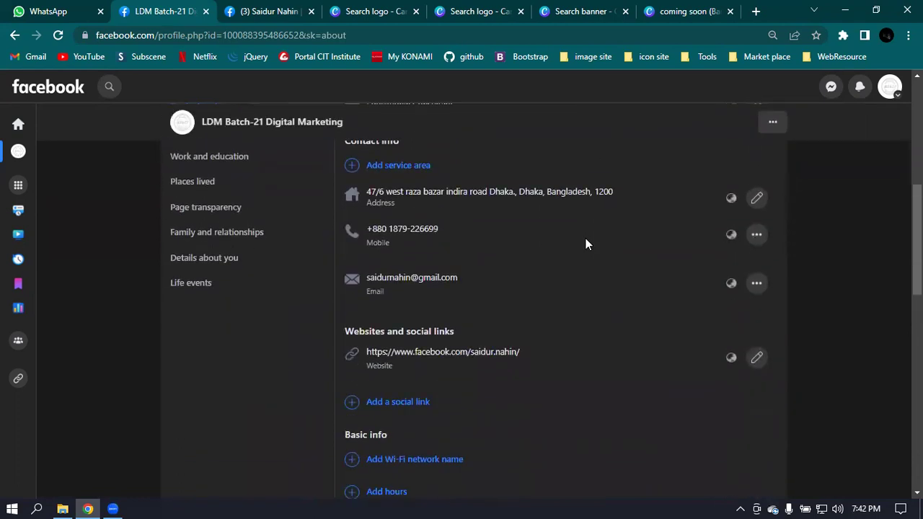
pyautogui.scroll(1, 576, 244)
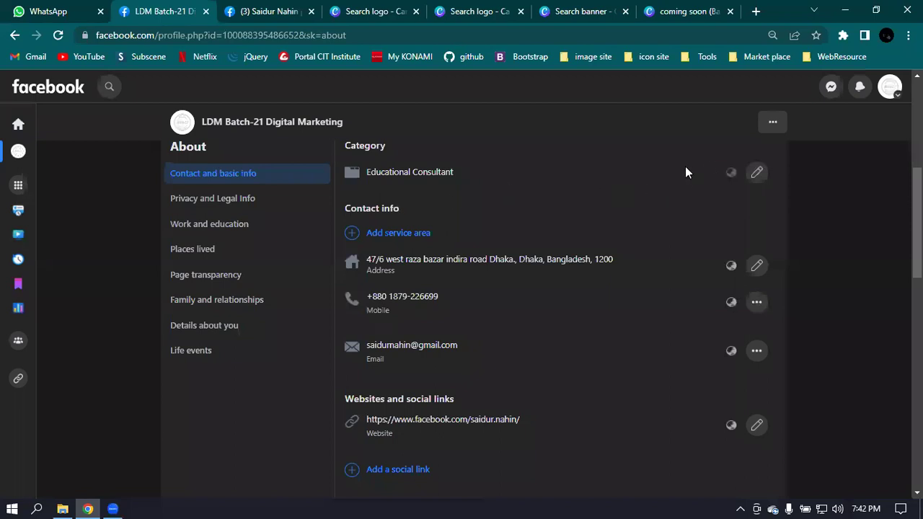
pyautogui.scroll(1, 504, 205)
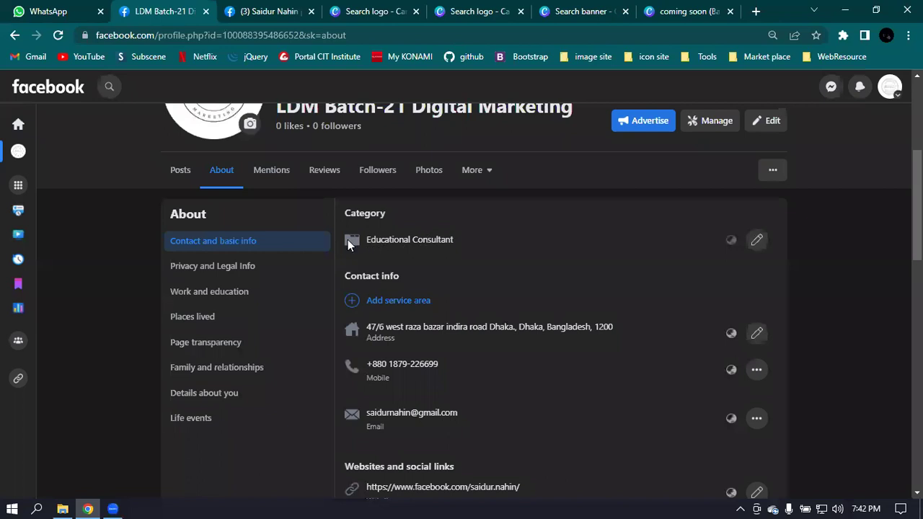
# Step: Open the page's category for editing in the contact and basic info
pyautogui.click(756, 245)
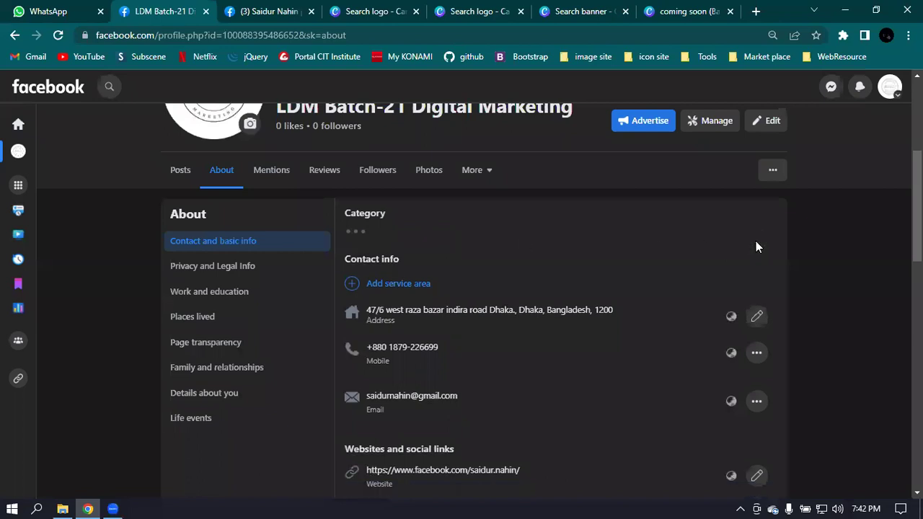
pyautogui.tripleClick(708, 238)
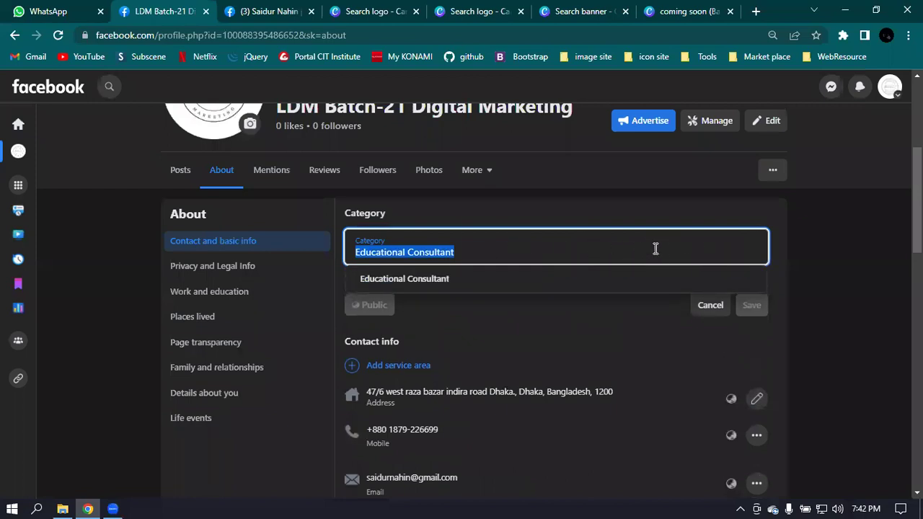
pyautogui.click(674, 245)
pyautogui.click(577, 324)
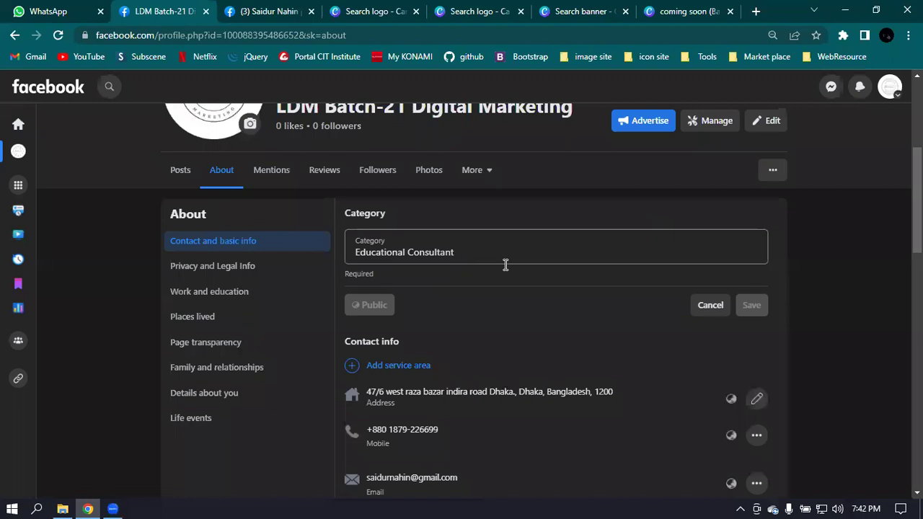
# Step: Add a blank social link entry under the page's websites and social links
pyautogui.scroll(1, 505, 264)
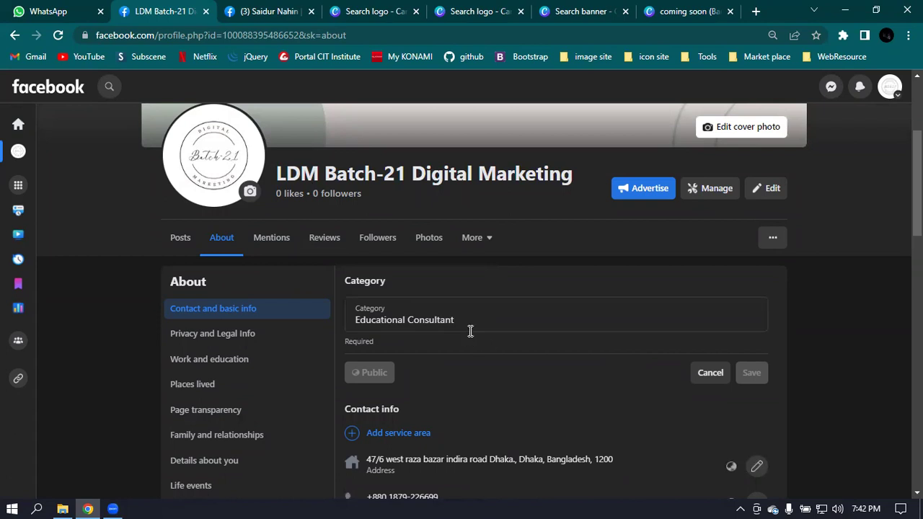
pyautogui.scroll(-2, 534, 397)
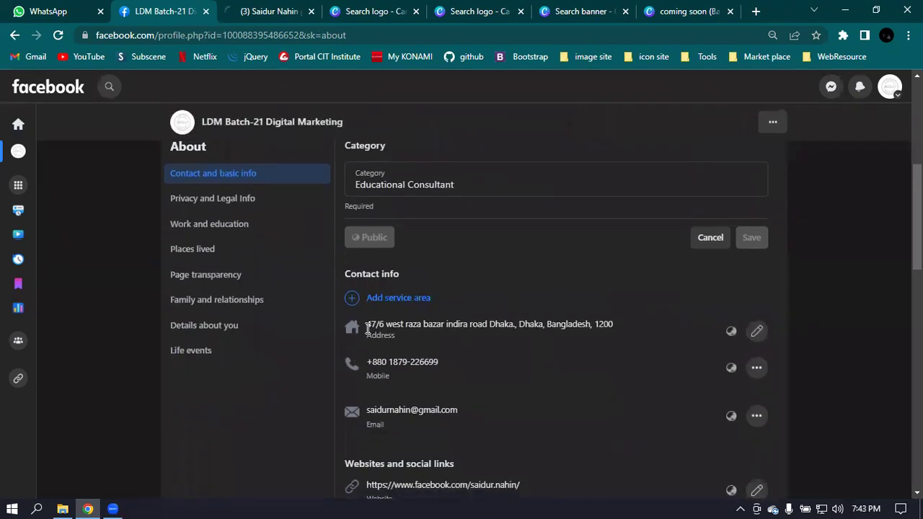
pyautogui.scroll(-1, 319, 323)
pyautogui.scroll(-2, 402, 344)
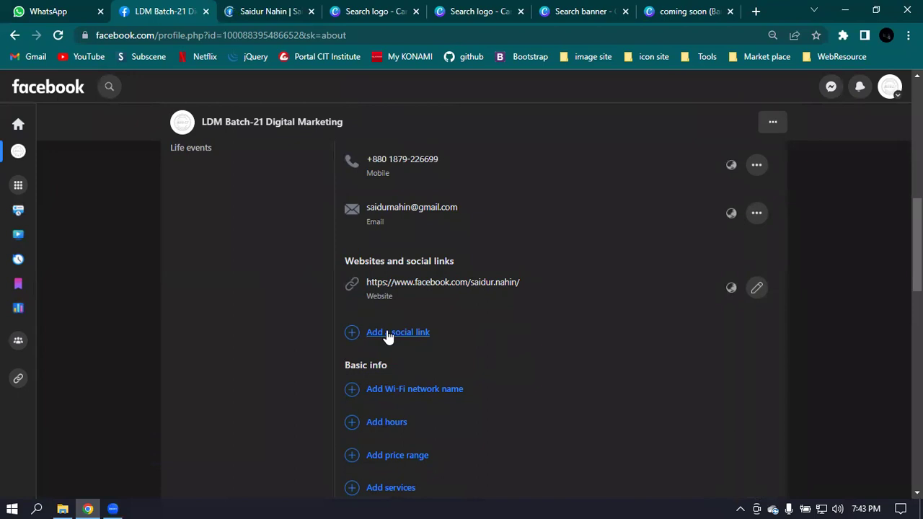
pyautogui.click(387, 333)
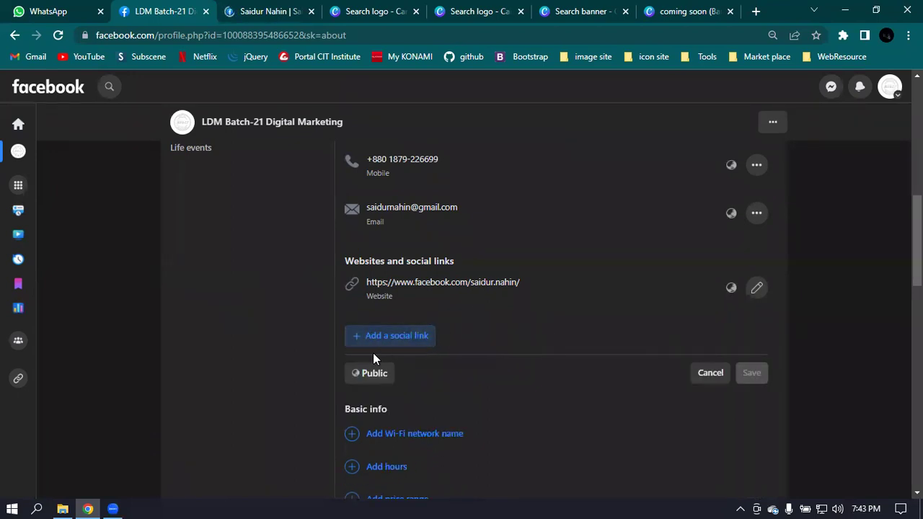
pyautogui.click(712, 378)
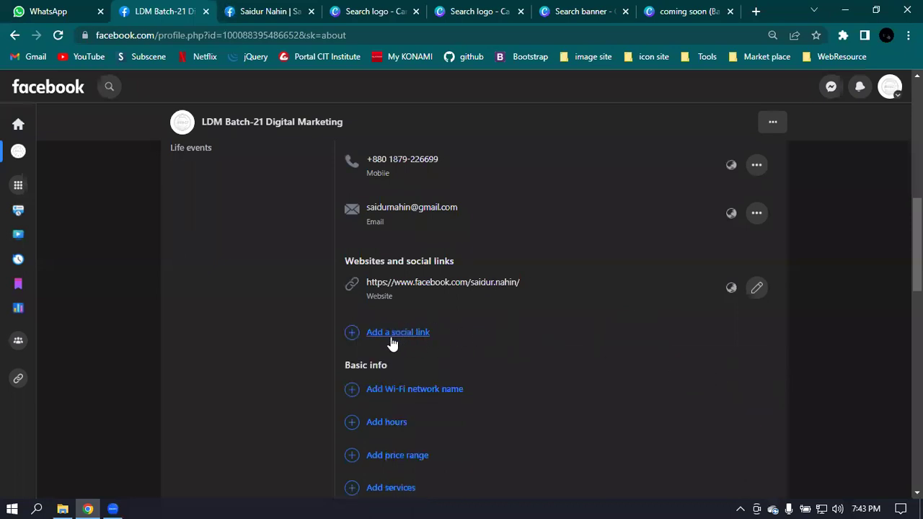
pyautogui.click(395, 337)
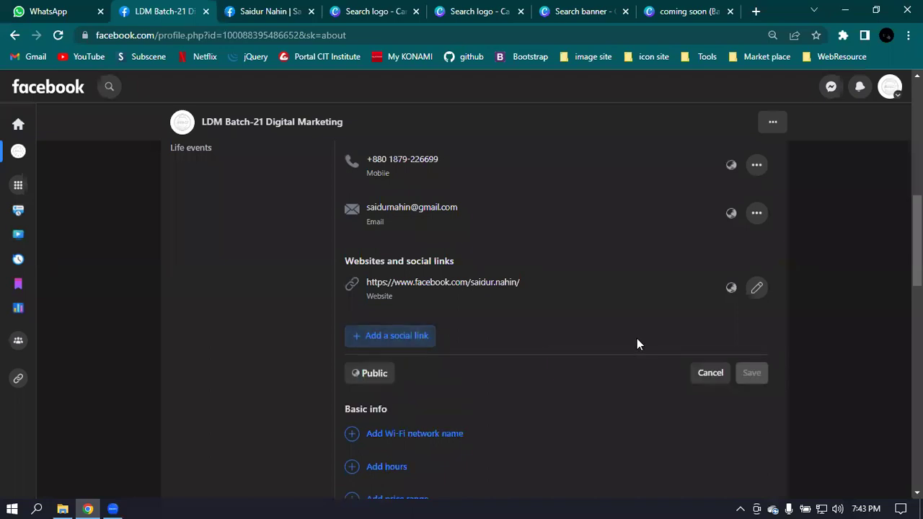
pyautogui.click(362, 339)
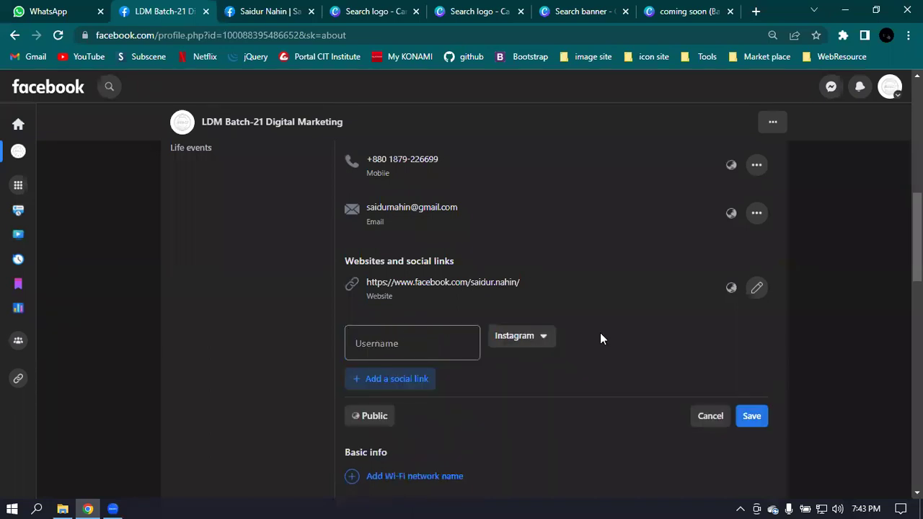
# Step: Look through the available platforms for the new social link, choose LinkedIn, and activate its username field
pyautogui.click(540, 337)
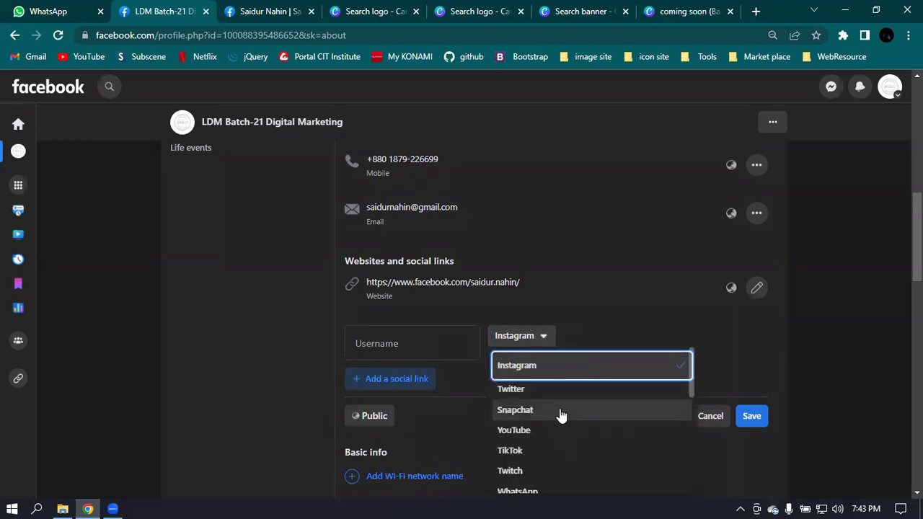
pyautogui.scroll(-2, 560, 447)
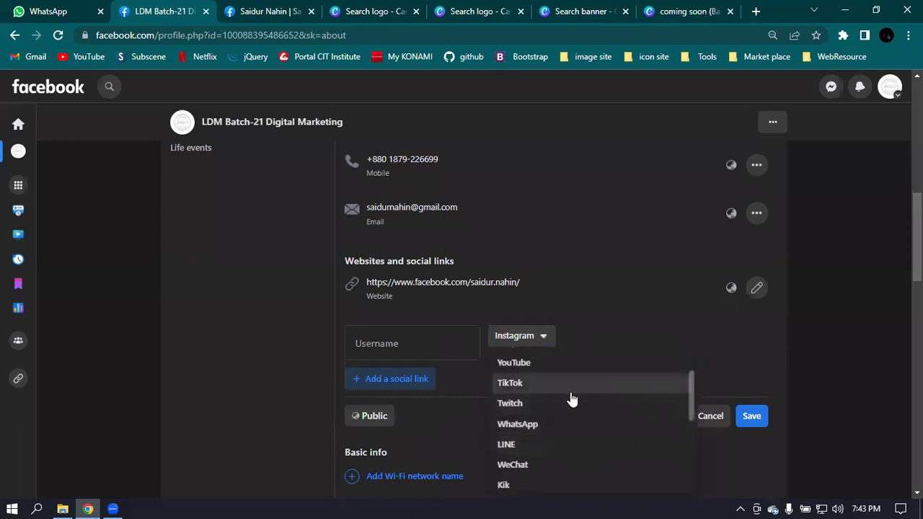
pyautogui.scroll(-2, 555, 443)
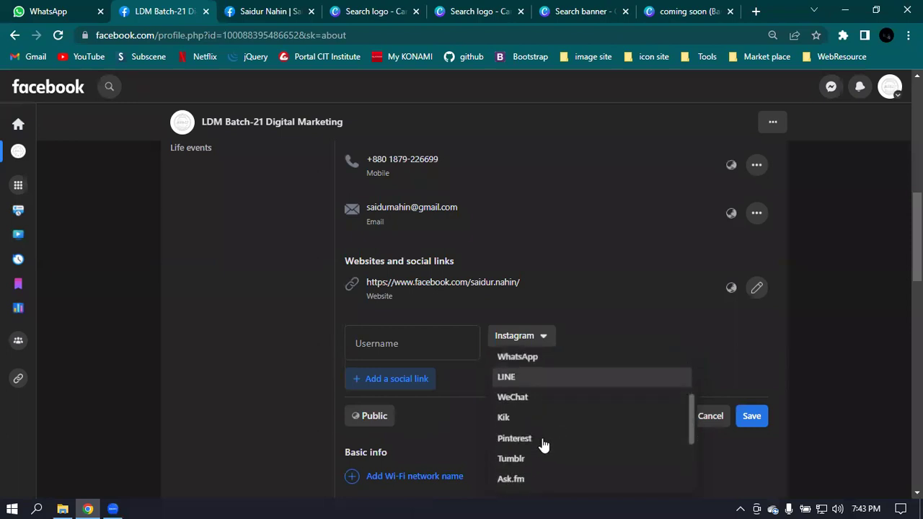
pyautogui.scroll(-2, 584, 418)
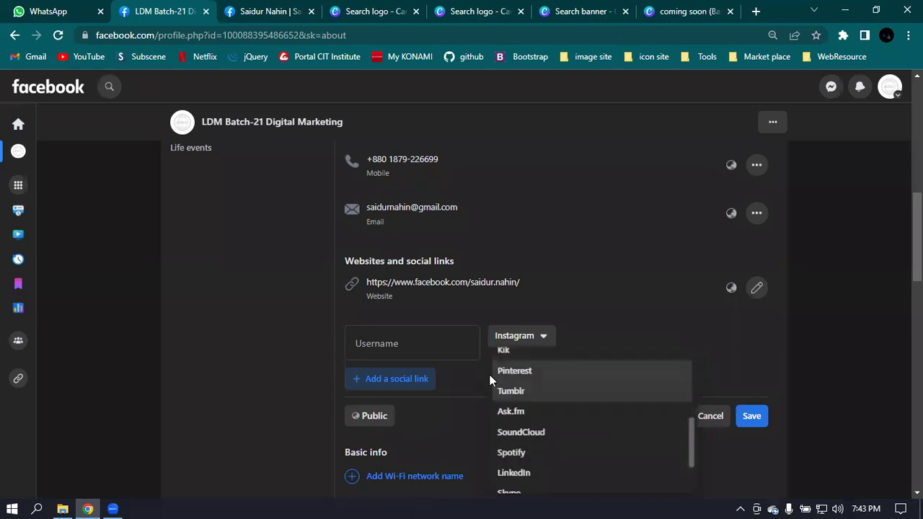
pyautogui.scroll(-3, 574, 431)
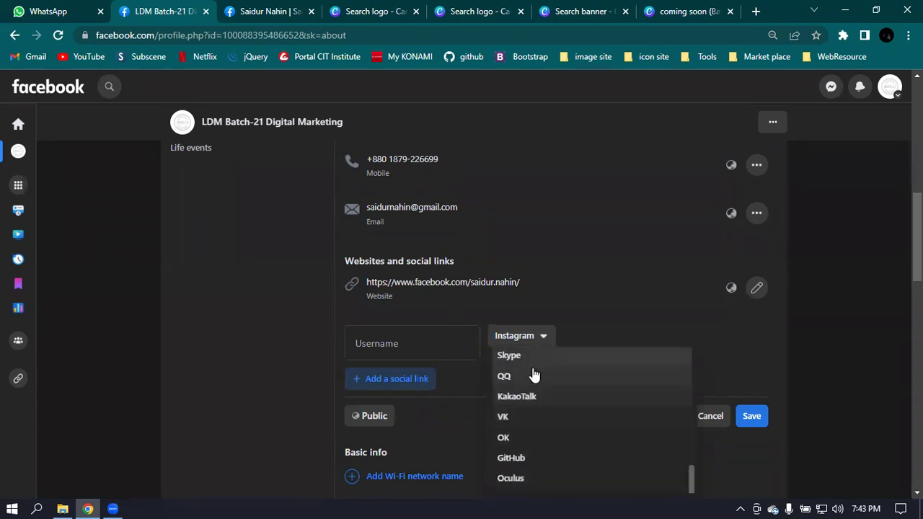
pyautogui.scroll(1, 556, 420)
pyautogui.scroll(1, 547, 411)
pyautogui.scroll(2, 576, 380)
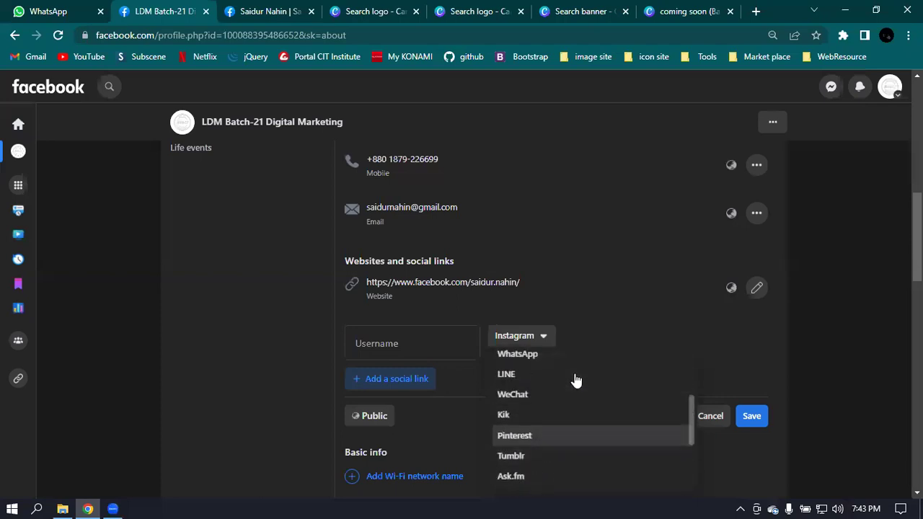
pyautogui.scroll(-4, 576, 380)
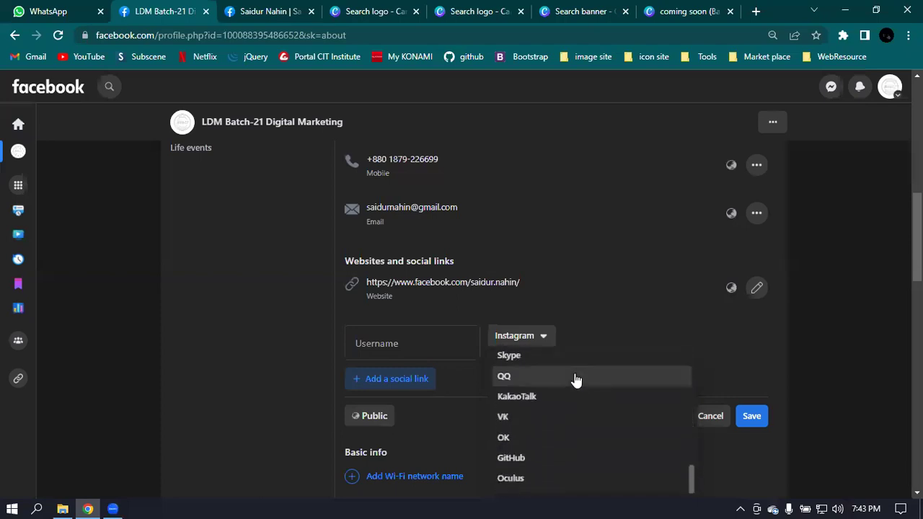
pyautogui.scroll(3, 576, 379)
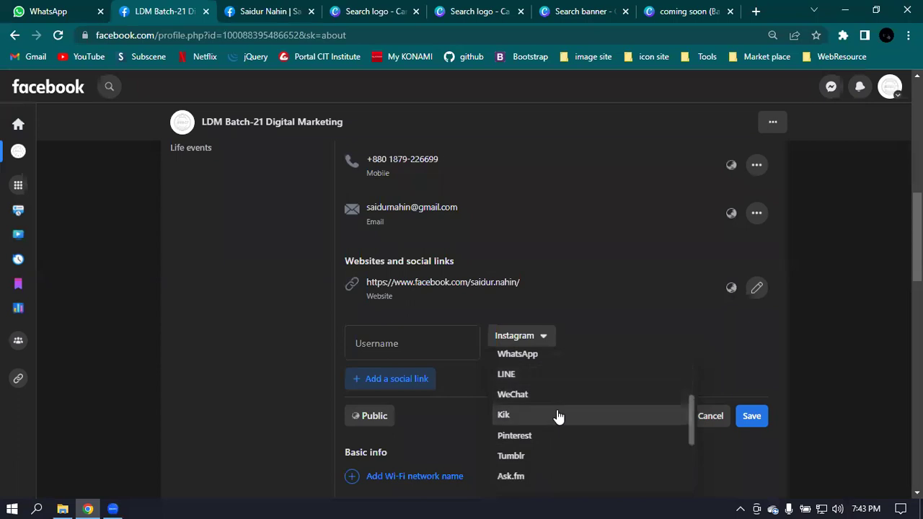
pyautogui.scroll(3, 564, 445)
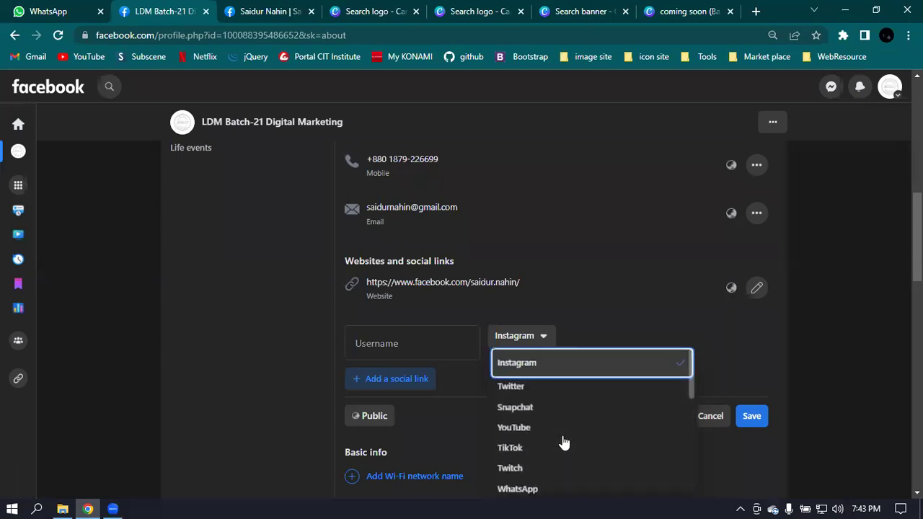
pyautogui.scroll(-5, 562, 443)
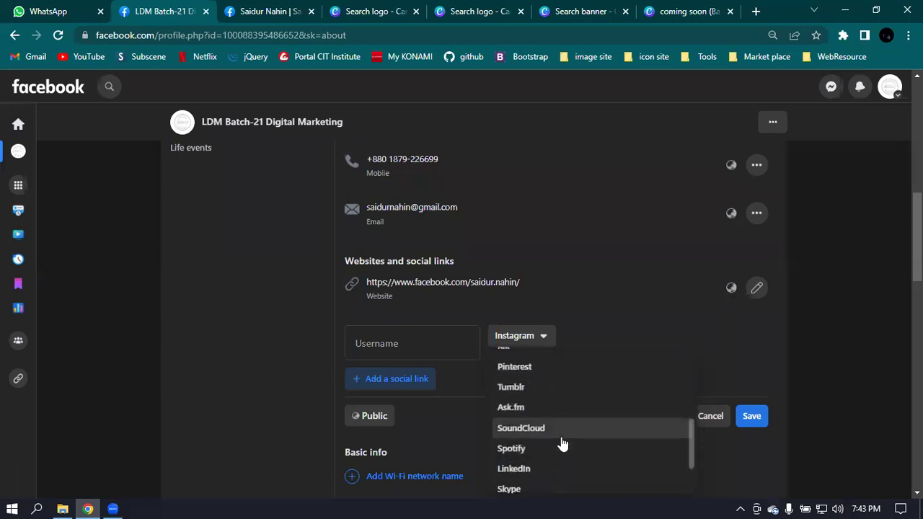
pyautogui.click(514, 404)
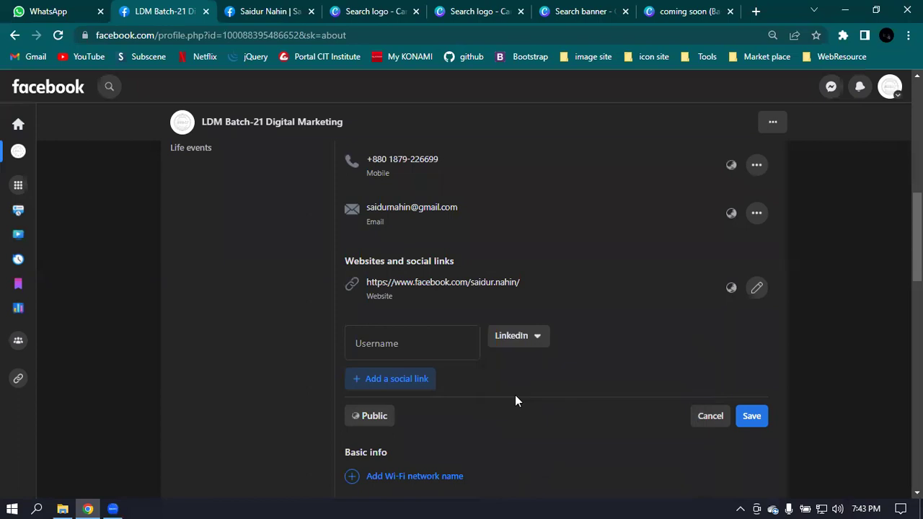
pyautogui.click(397, 344)
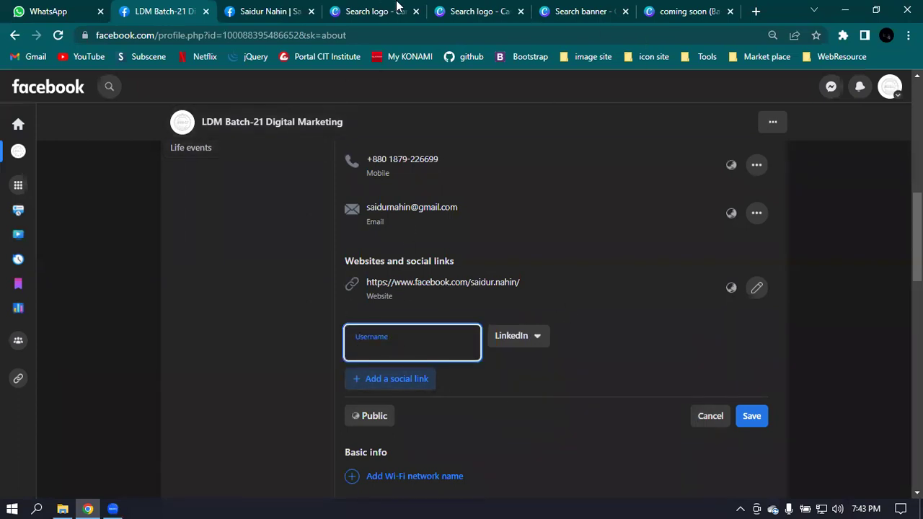
# Step: Open LinkedIn in a new browser tab, go to the account's own profile, and copy the profile's web address
pyautogui.click(754, 12)
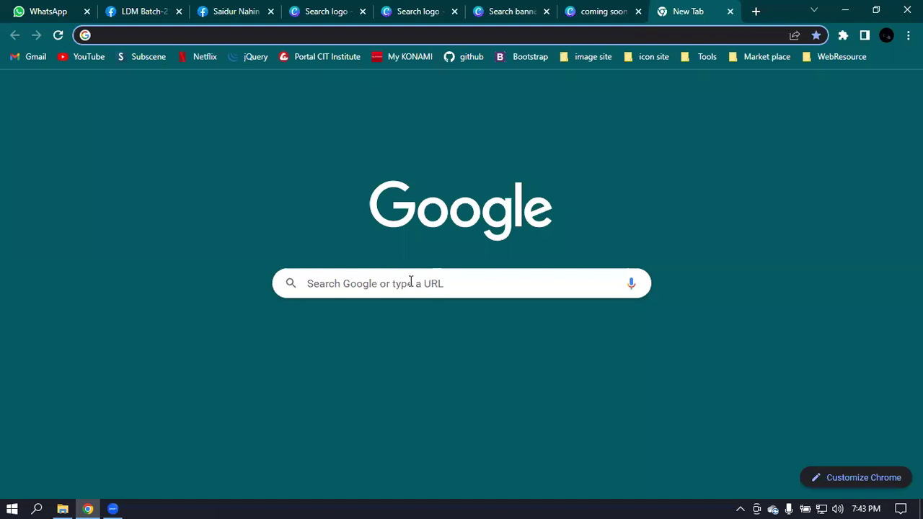
pyautogui.click(551, 412)
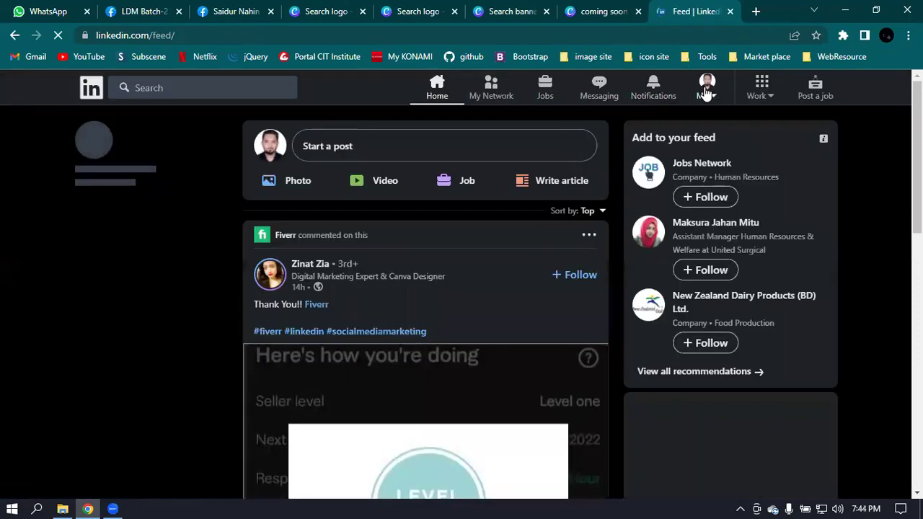
pyautogui.click(706, 88)
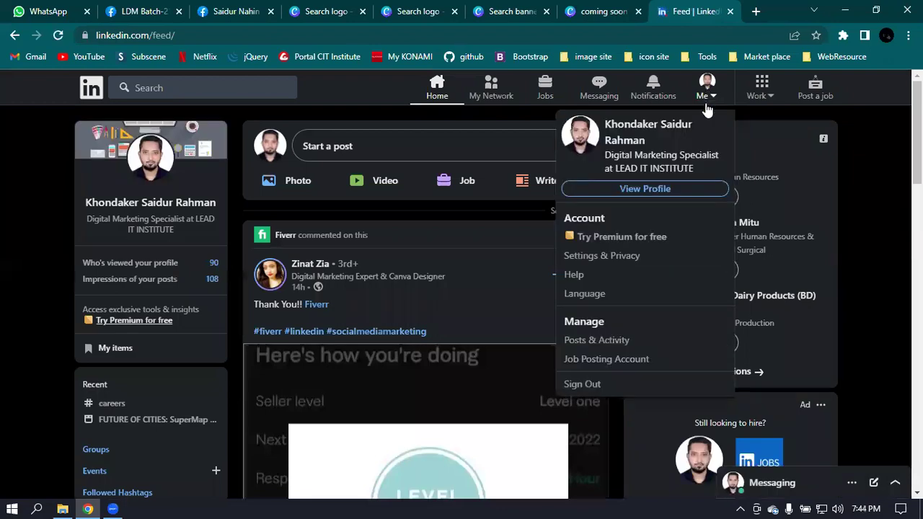
pyautogui.click(645, 193)
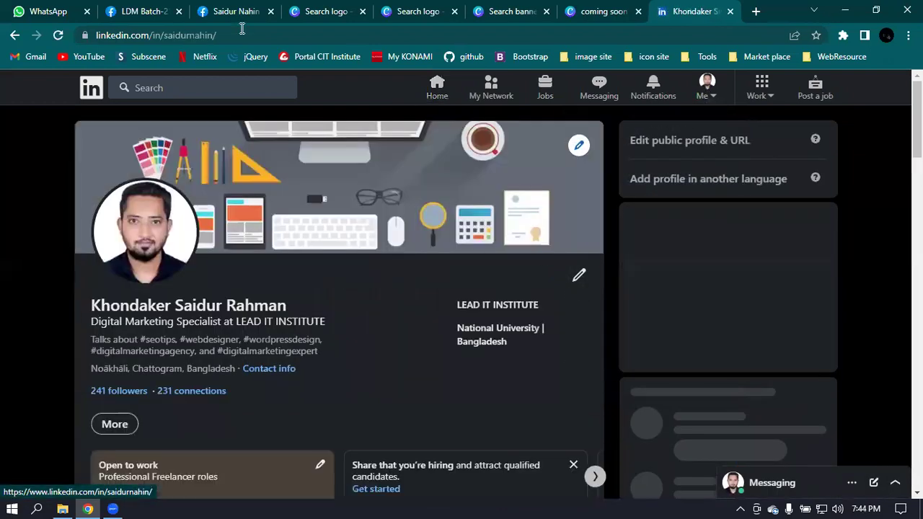
pyautogui.click(305, 35)
pyautogui.click(307, 36)
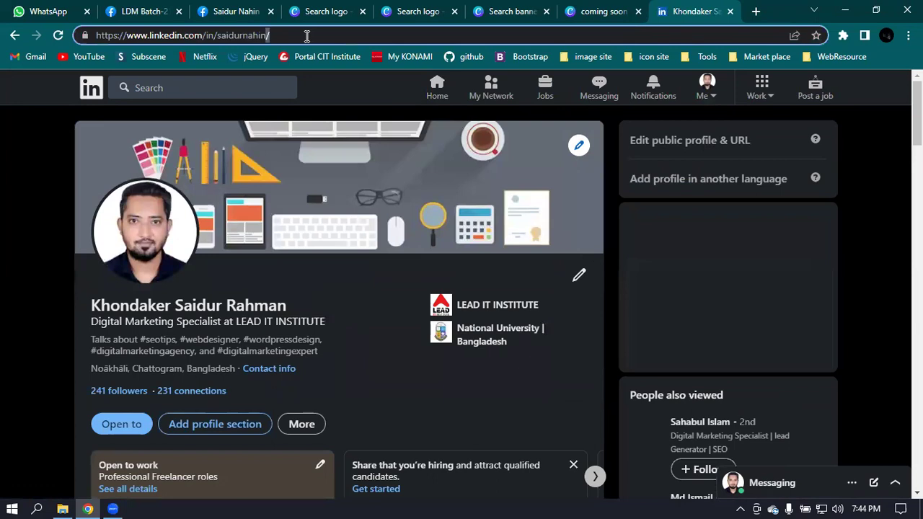
pyautogui.hotkey('ctrl', 'a')
pyautogui.hotkey('ctrl', 'c')
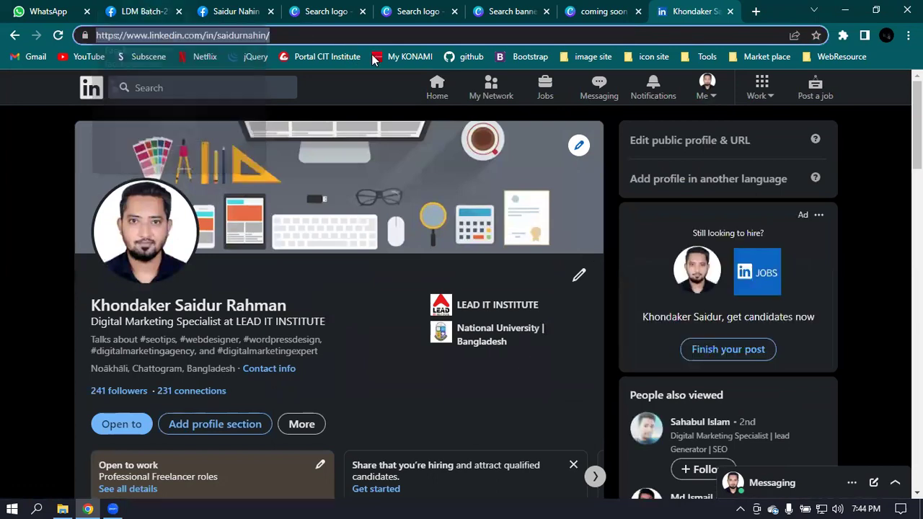
# Step: Return to the Facebook page, paste the copied LinkedIn profile address as the social link's username, and save the link
pyautogui.click(144, 11)
pyautogui.hotkey('ctrl', 'v')
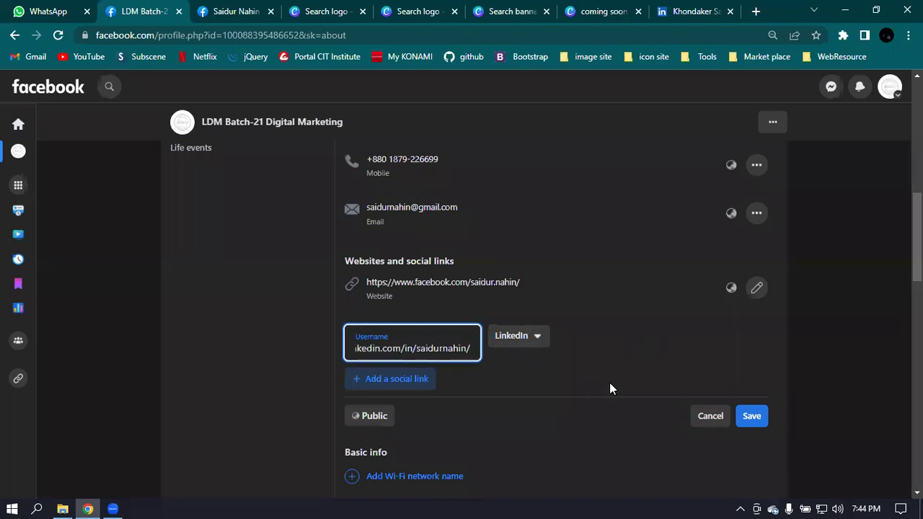
pyautogui.click(751, 418)
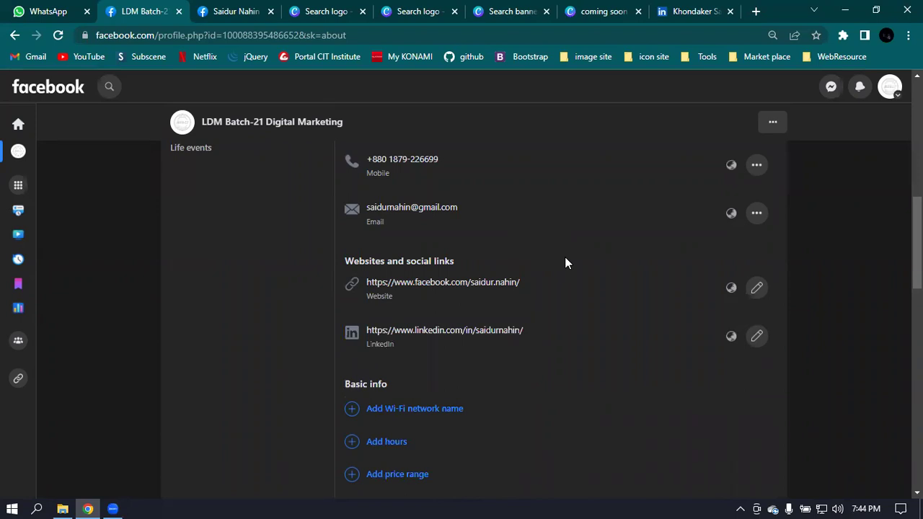
# Step: Open the page's business hours for editing and review the opening and closing times for each day
pyautogui.scroll(-1, 366, 303)
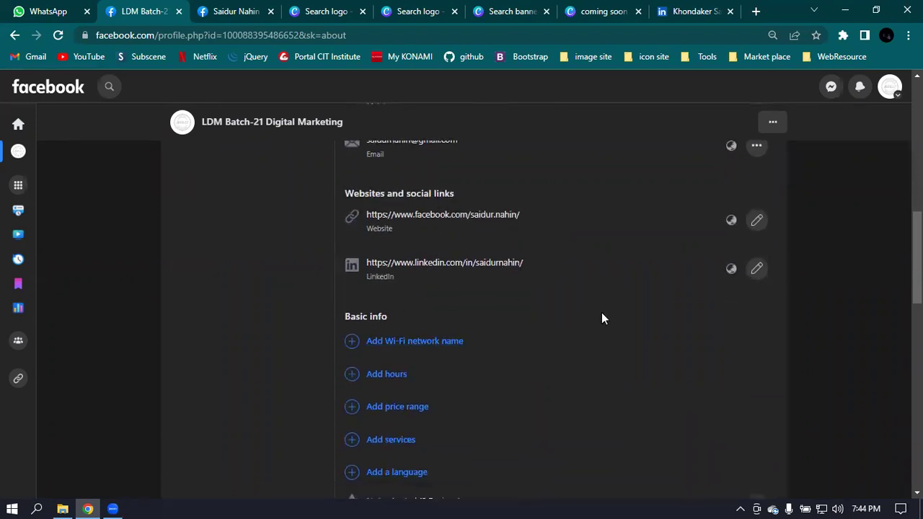
pyautogui.scroll(-1, 602, 317)
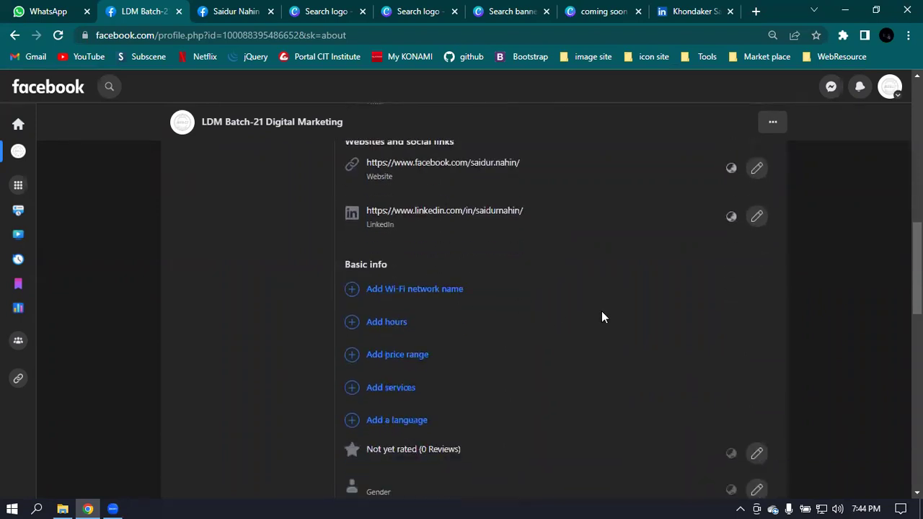
pyautogui.click(388, 307)
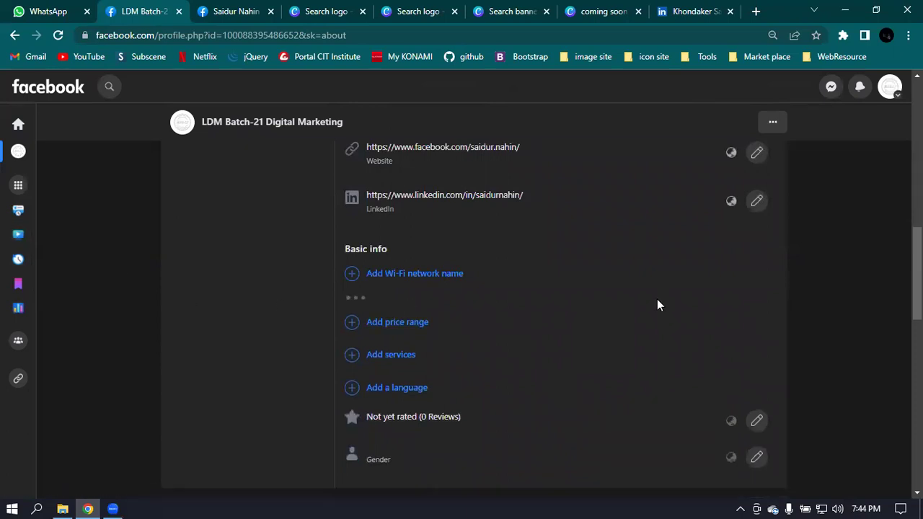
pyautogui.scroll(-3, 631, 261)
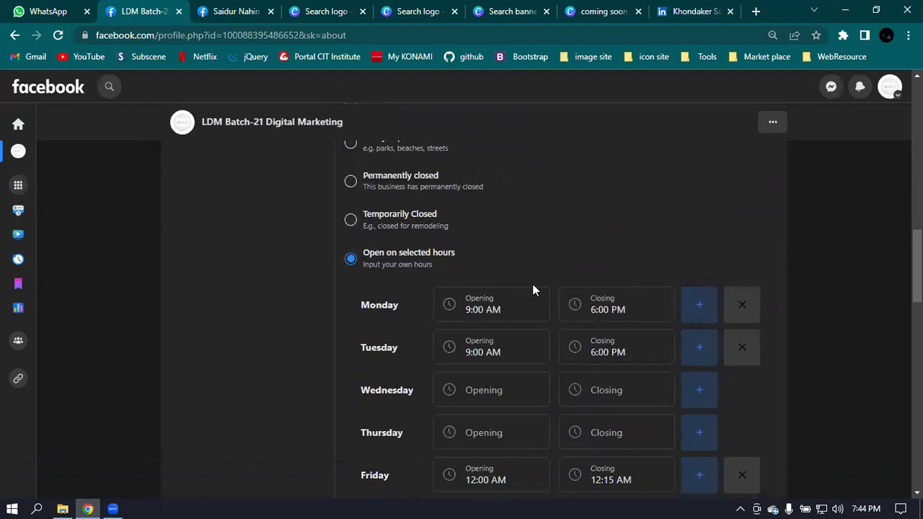
pyautogui.scroll(-1, 533, 290)
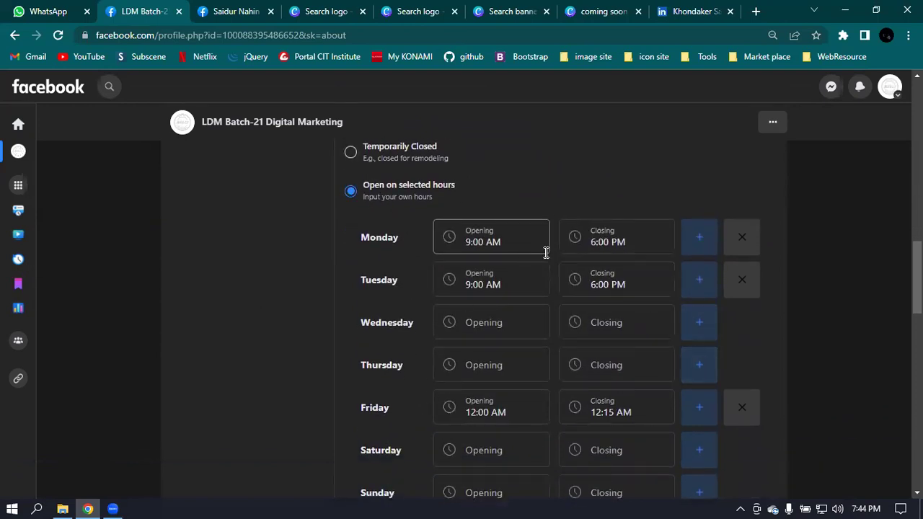
pyautogui.scroll(-3, 477, 206)
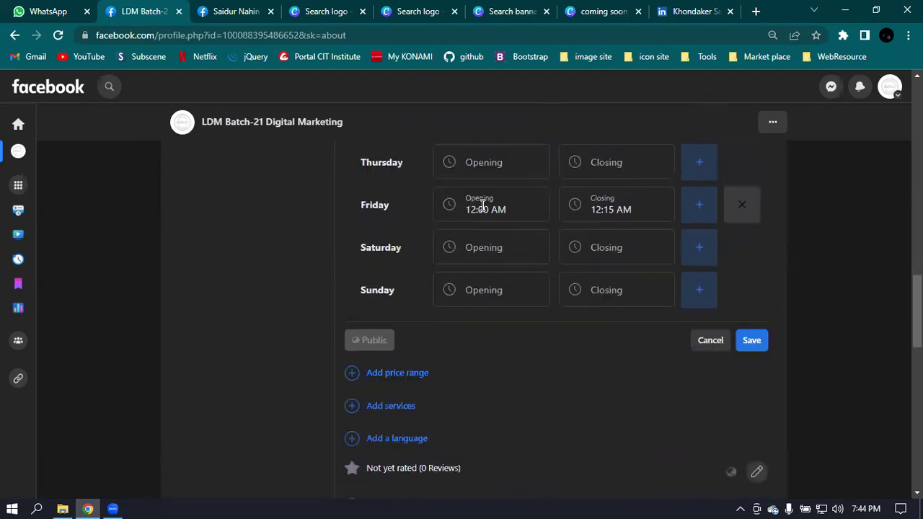
pyautogui.scroll(-1, 583, 371)
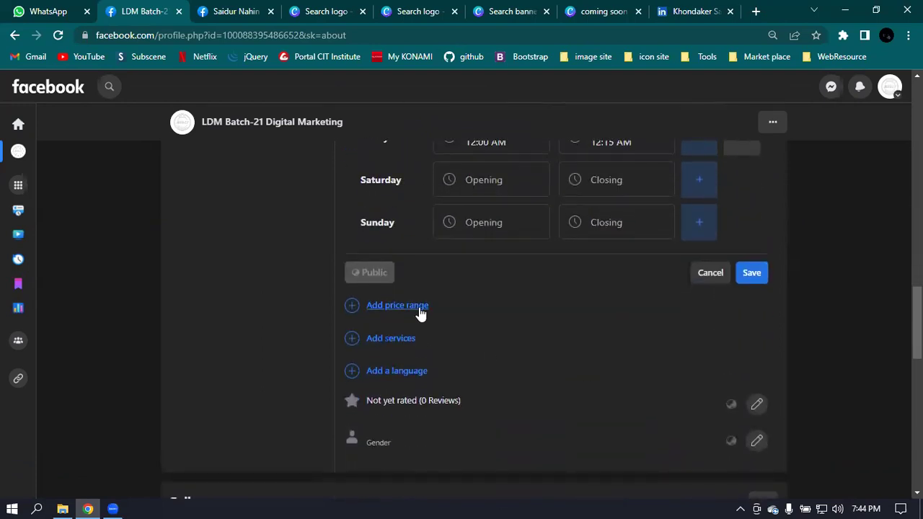
# Step: Add a price range of $$$ (Expensive) to the page's basic info and save it
pyautogui.click(408, 308)
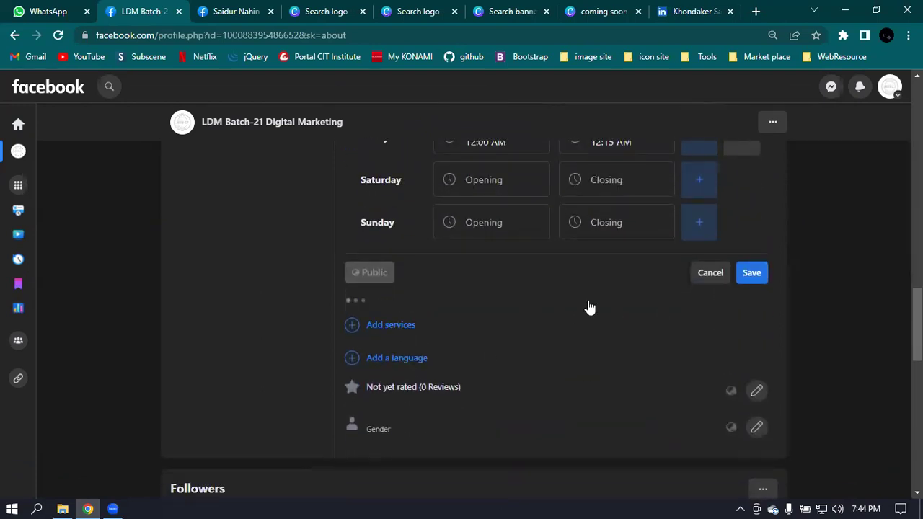
pyautogui.scroll(-2, 519, 314)
pyautogui.scroll(1, 577, 281)
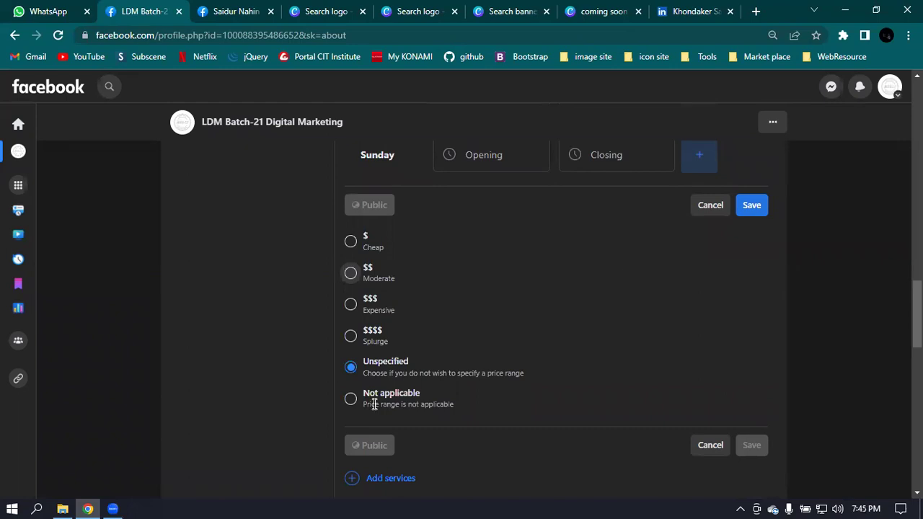
pyautogui.click(351, 399)
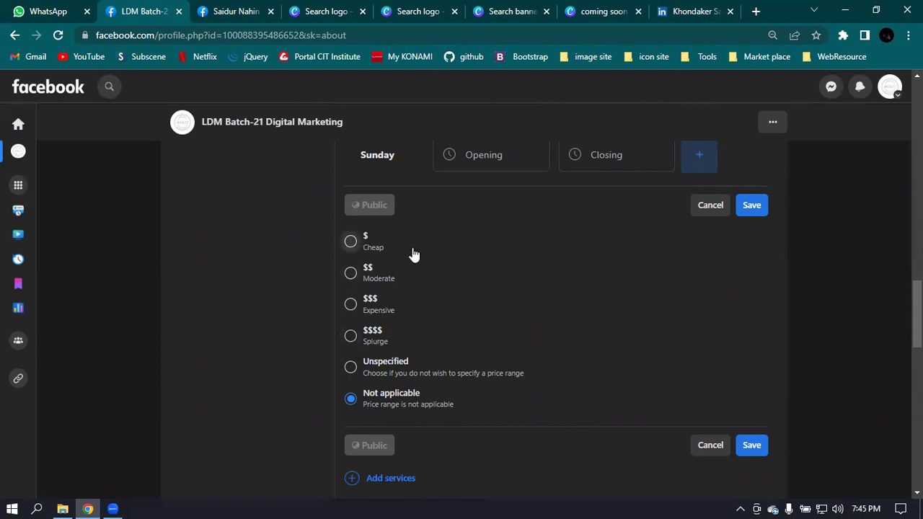
pyautogui.click(373, 246)
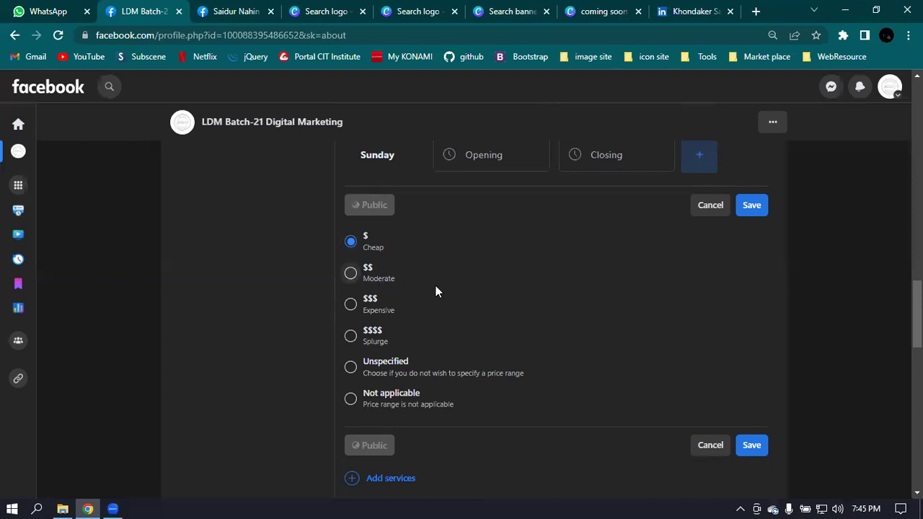
pyautogui.click(356, 307)
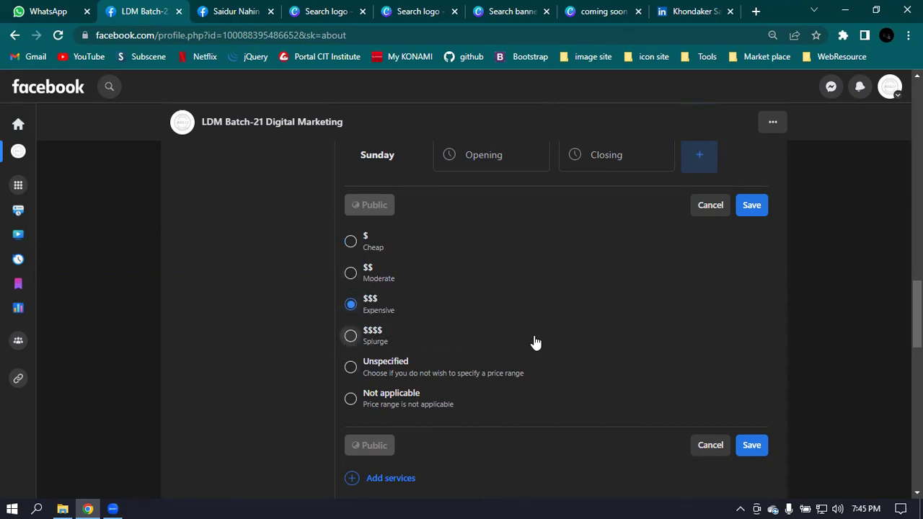
pyautogui.scroll(-2, 534, 343)
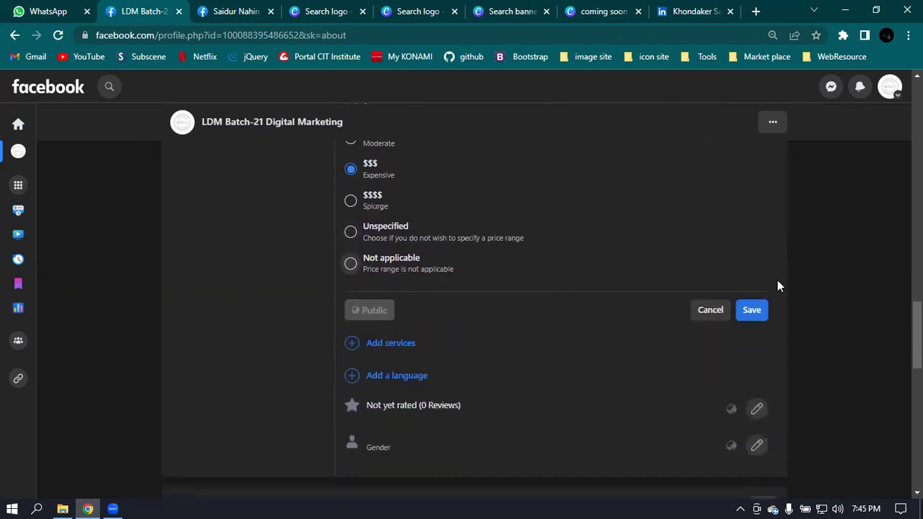
pyautogui.click(758, 312)
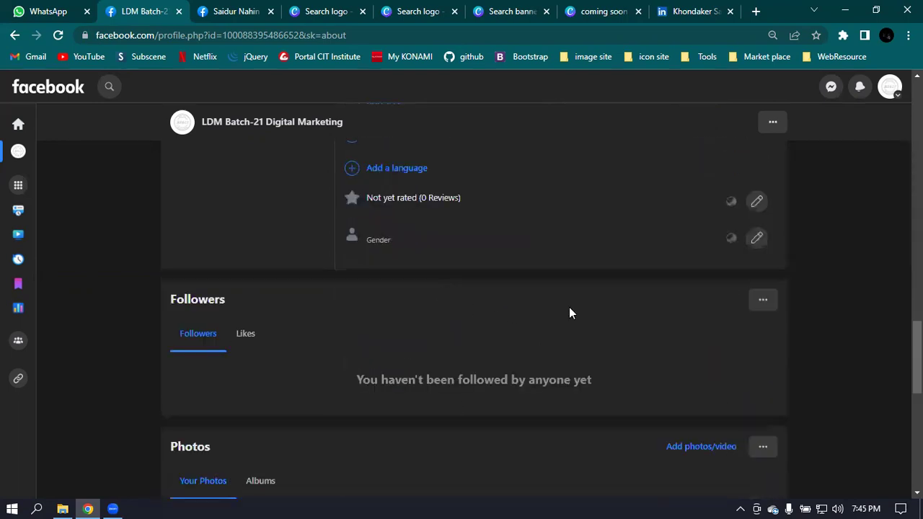
pyautogui.scroll(1, 488, 268)
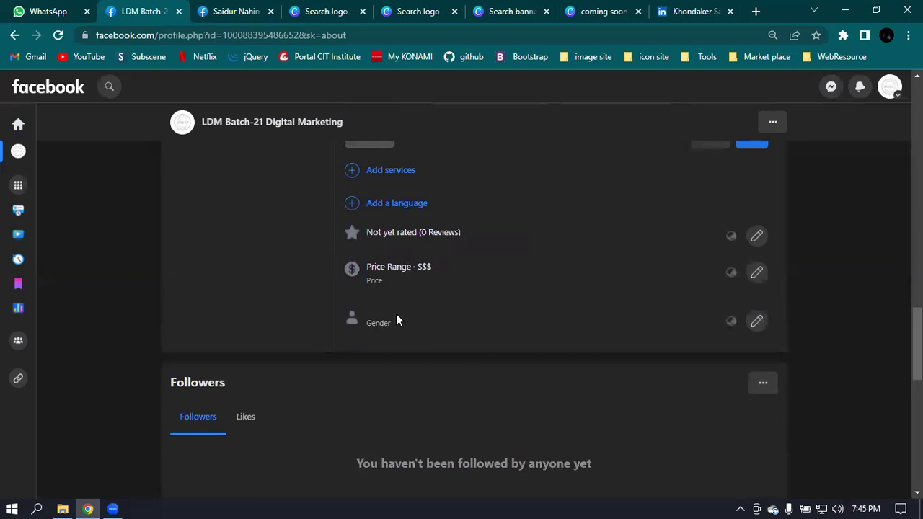
# Step: Save the page's business hours in the basic info
pyautogui.scroll(1, 620, 306)
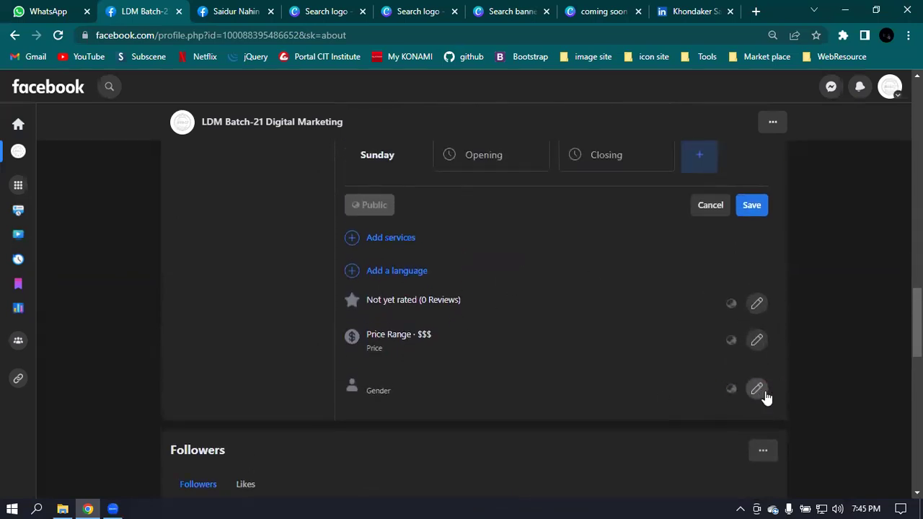
pyautogui.scroll(-2, 587, 390)
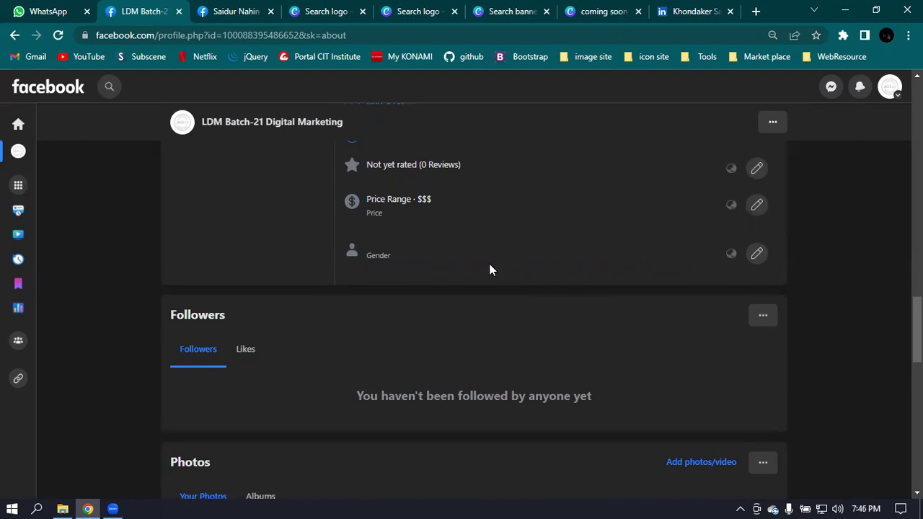
pyautogui.scroll(1, 490, 268)
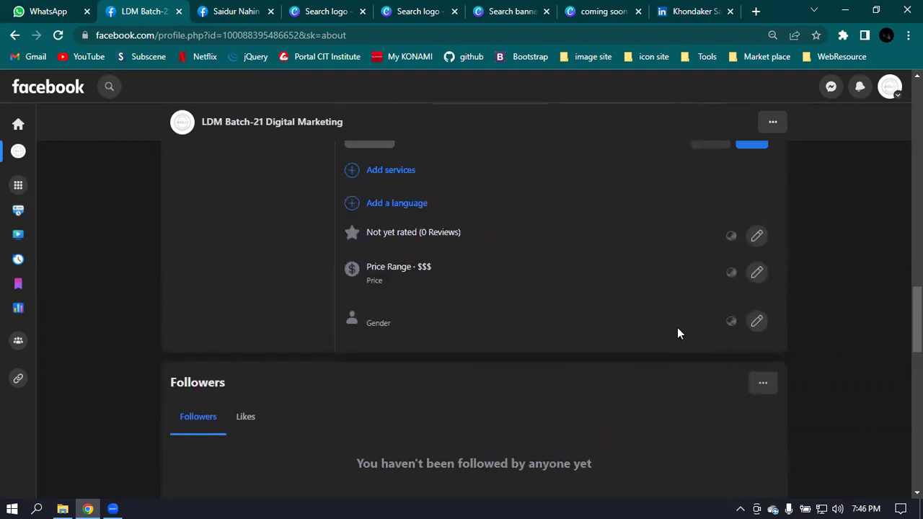
pyautogui.scroll(1, 675, 332)
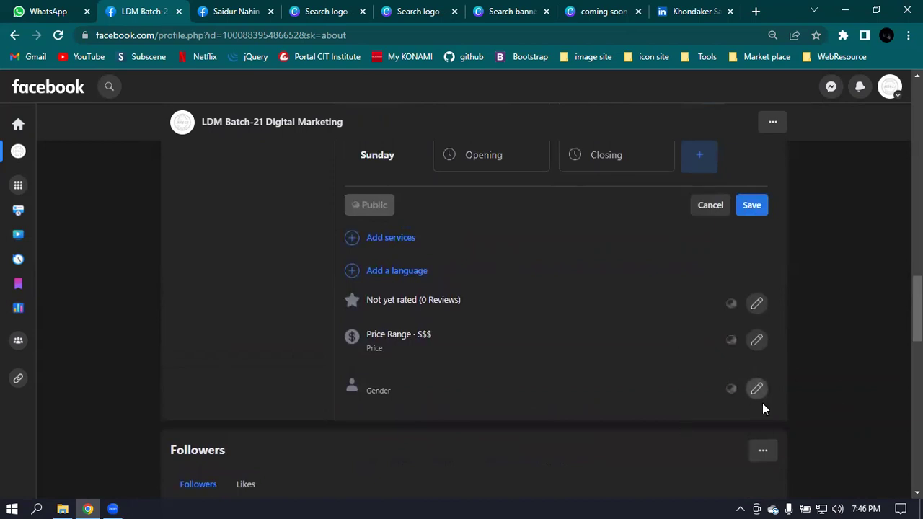
pyautogui.scroll(1, 570, 343)
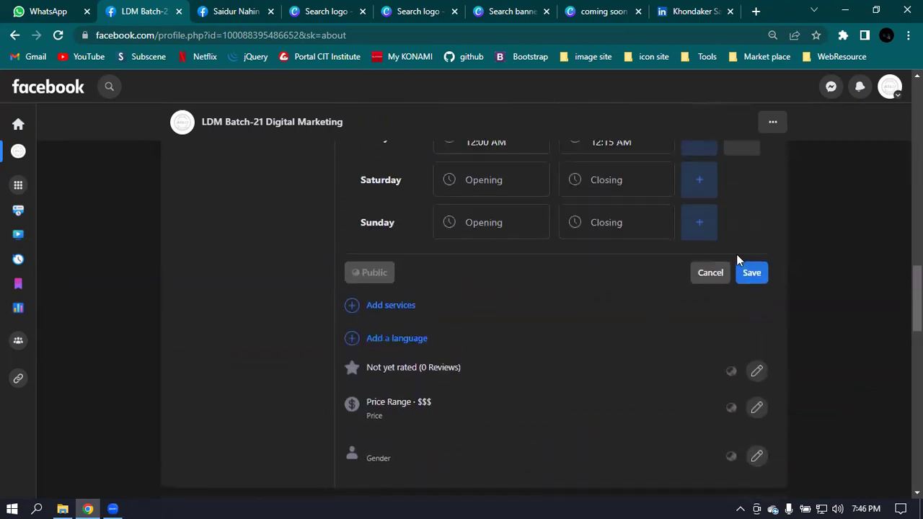
pyautogui.click(754, 277)
# Step: Review the page's contact and basic info and open the Privacy and Legal Info section
pyautogui.scroll(10, 513, 347)
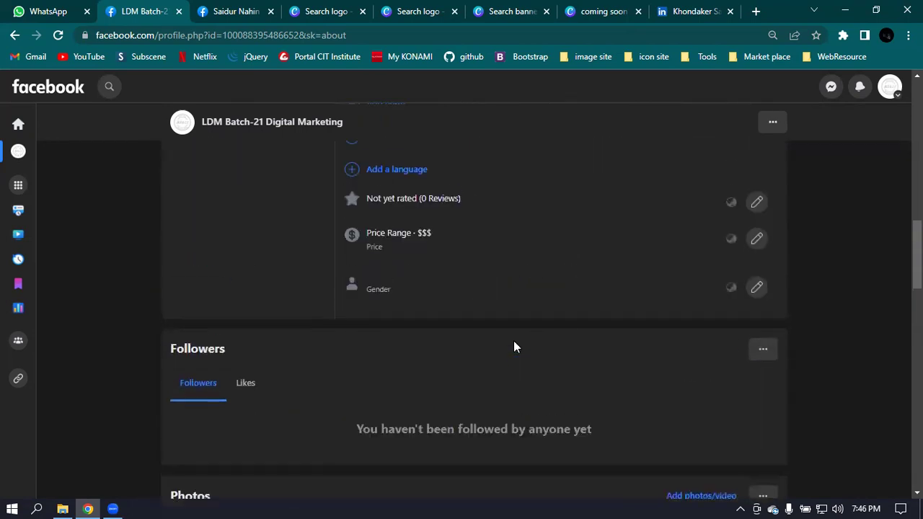
pyautogui.scroll(4, 515, 344)
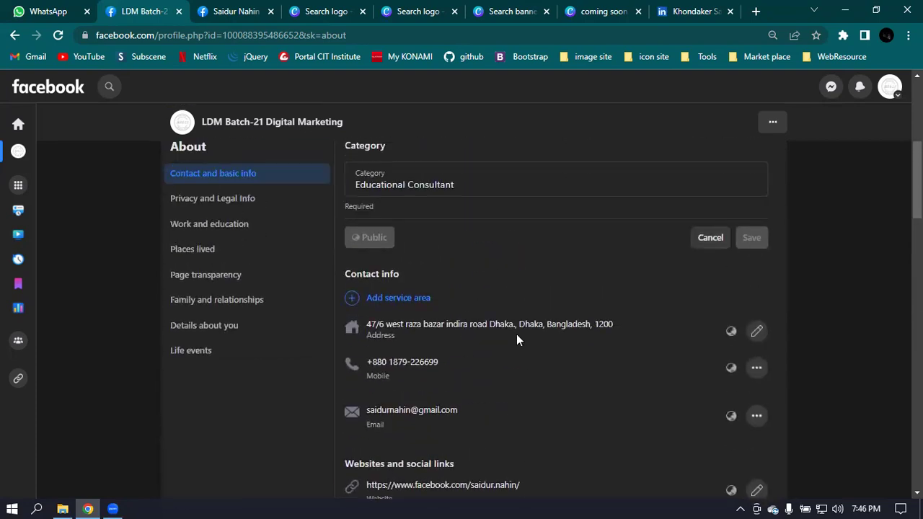
pyautogui.scroll(-2, 527, 307)
pyautogui.scroll(-5, 532, 283)
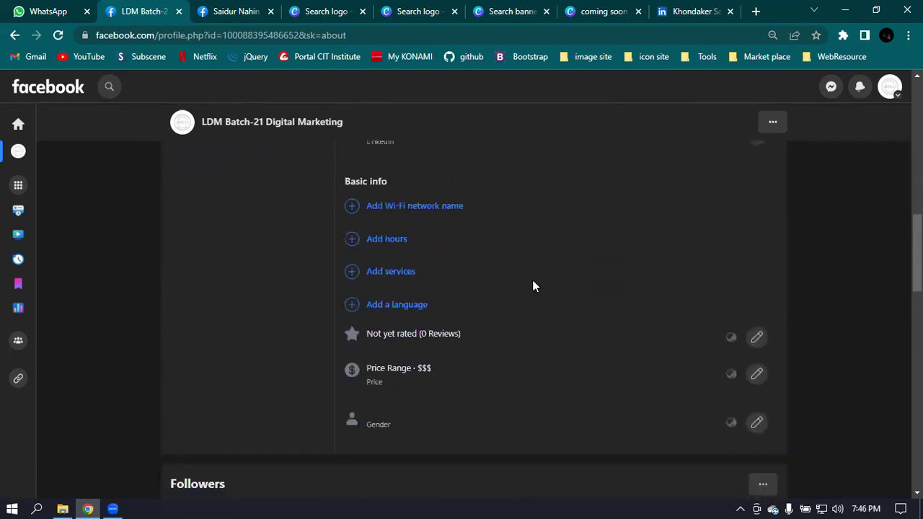
pyautogui.scroll(-2, 531, 294)
pyautogui.scroll(4, 532, 294)
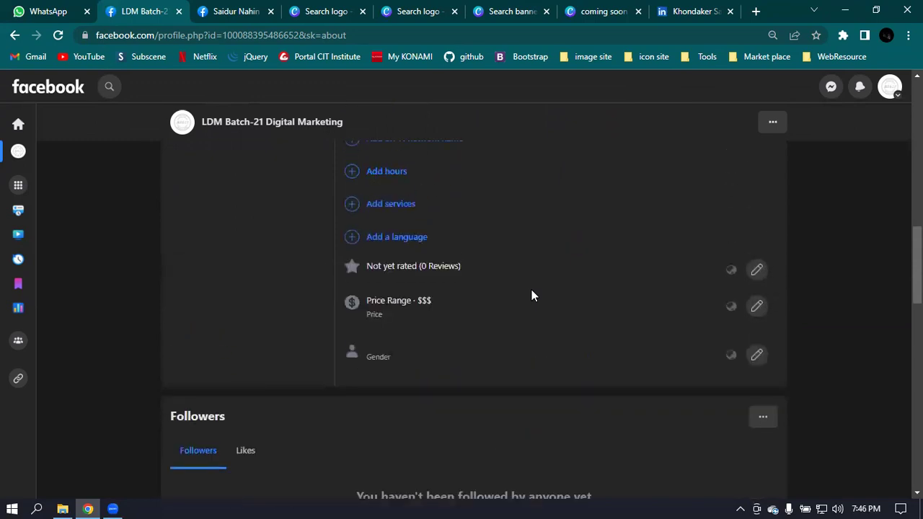
pyautogui.scroll(6, 532, 296)
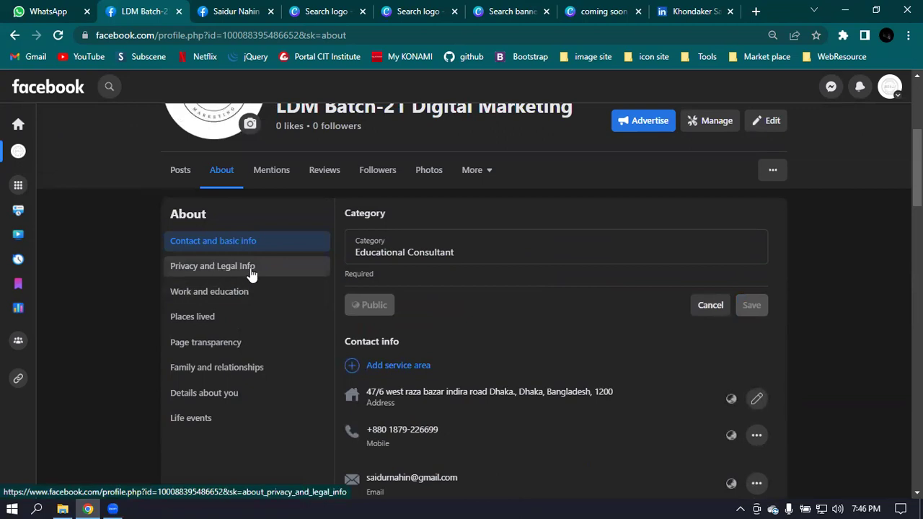
pyautogui.click(252, 274)
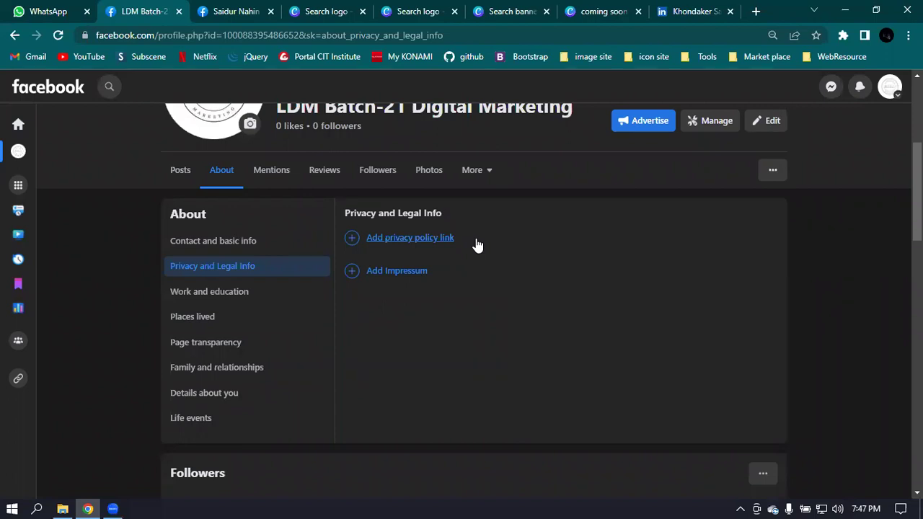
# Step: Close the profile, Canva and LinkedIn browser tabs, keeping only WhatsApp and the LDM Batch-21 Digital Marketing page open
pyautogui.click(271, 12)
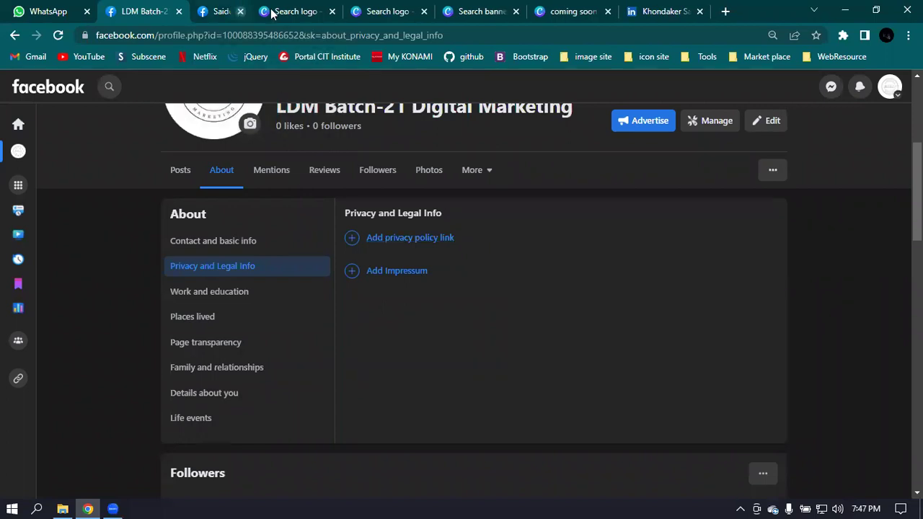
pyautogui.click(271, 11)
pyautogui.click(271, 12)
pyautogui.click(271, 11)
pyautogui.click(271, 12)
pyautogui.click(269, 12)
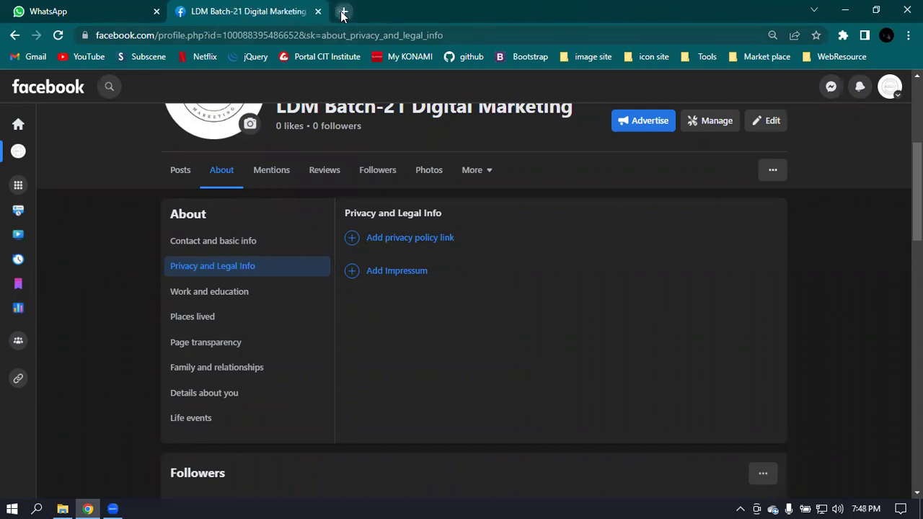
# Step: Search Google for "easy fashion" in a new browser tab and open the Easy Fashion Ltd. website
pyautogui.click(343, 12)
pyautogui.click(235, 33)
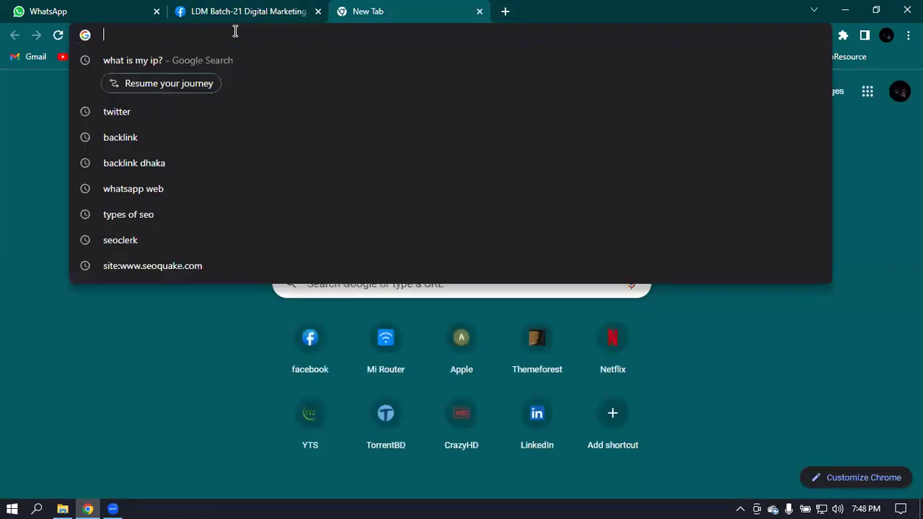
pyautogui.write('eas')
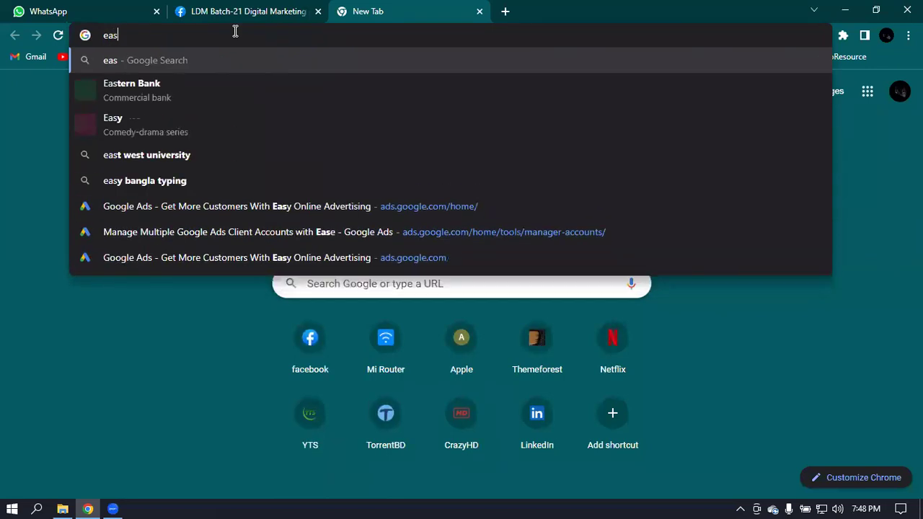
pyautogui.write('y fash')
pyautogui.press('Return')
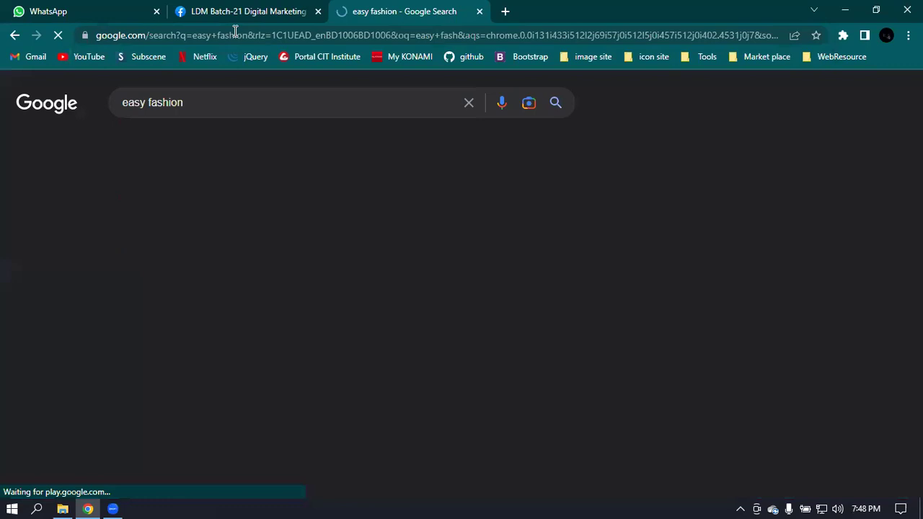
pyautogui.click(175, 220)
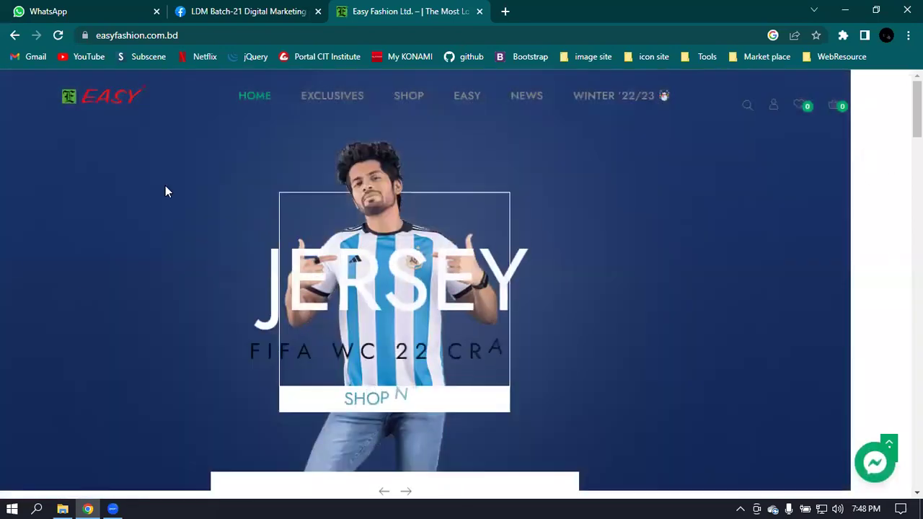
# Step: Open the Easy Fashion wishlist page, go to the Privacy Policy linked in its footer, and look through the policy
pyautogui.click(803, 109)
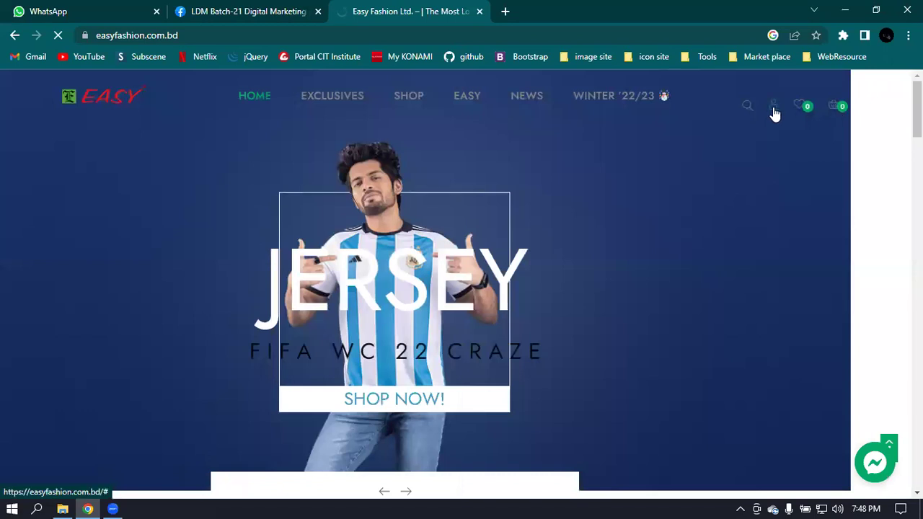
pyautogui.click(792, 107)
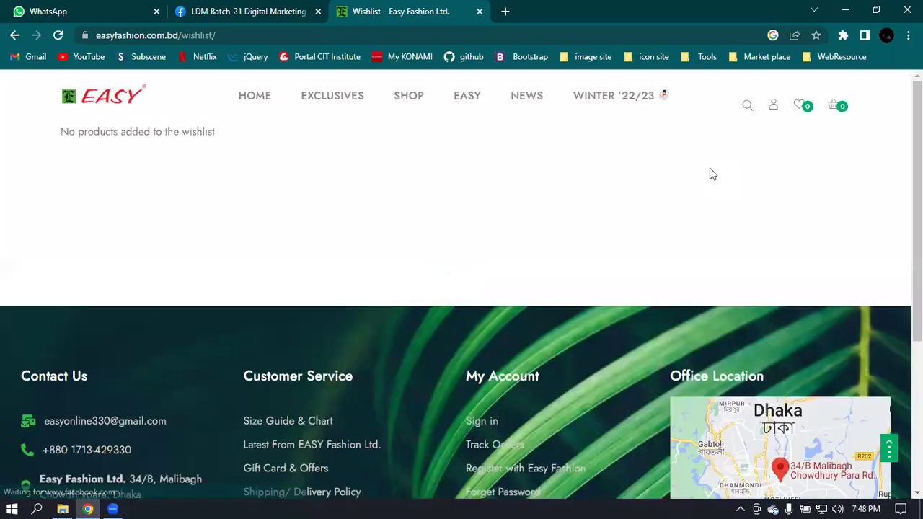
pyautogui.scroll(-4, 710, 173)
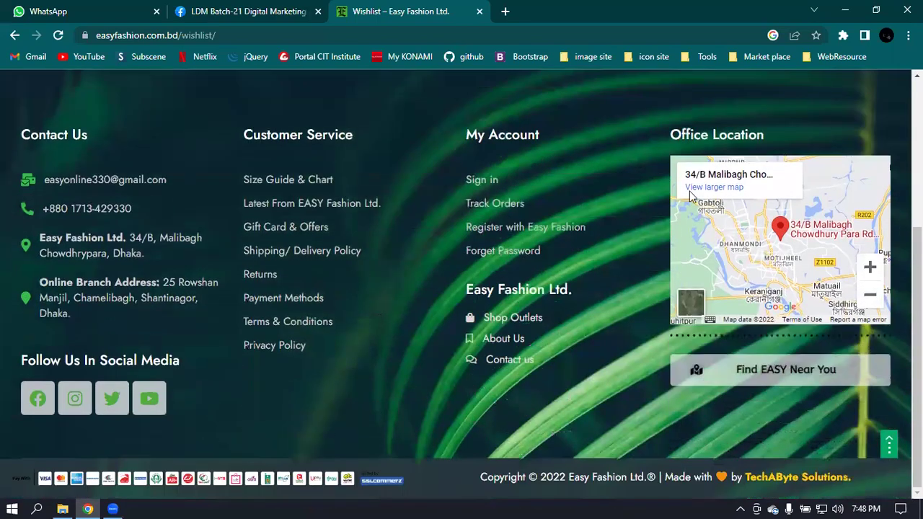
pyautogui.click(264, 351)
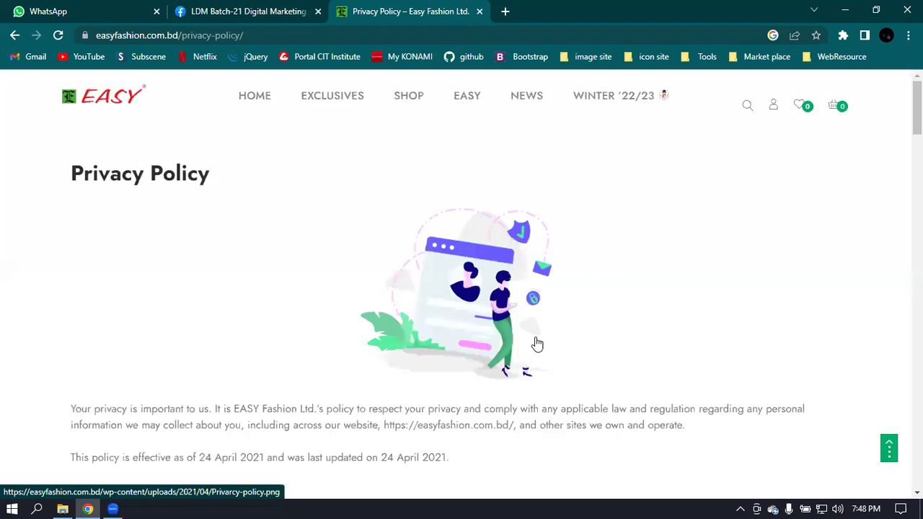
pyautogui.scroll(-5, 439, 259)
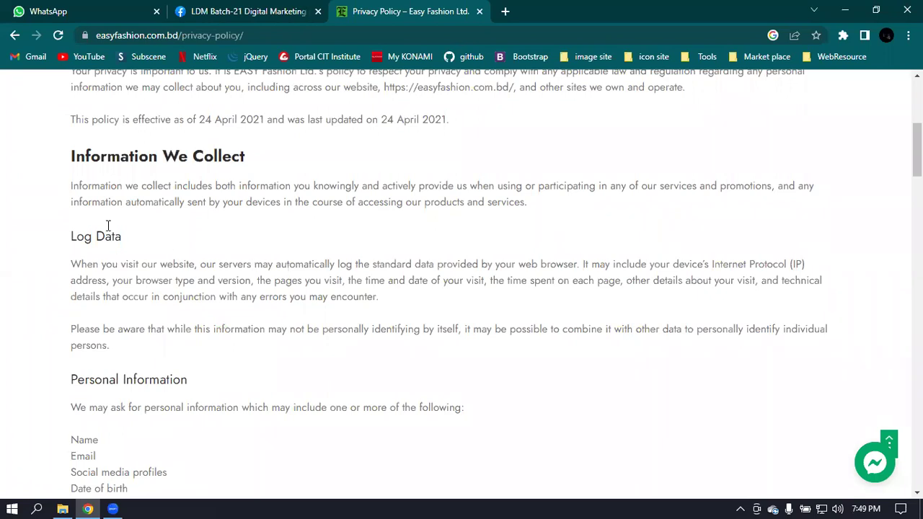
# Step: Start adding a privacy policy link on the Facebook page, and copy the web address of Easy Fashion's privacy policy
pyautogui.click(238, 9)
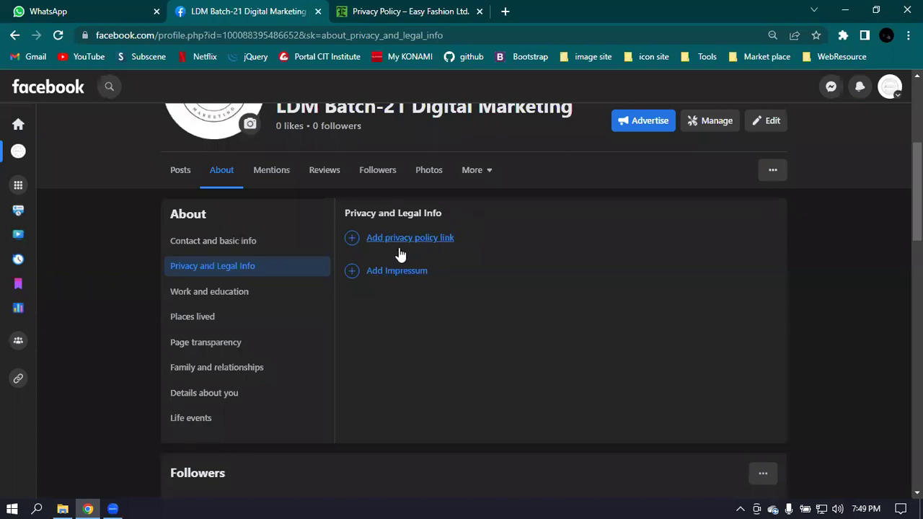
pyautogui.click(392, 245)
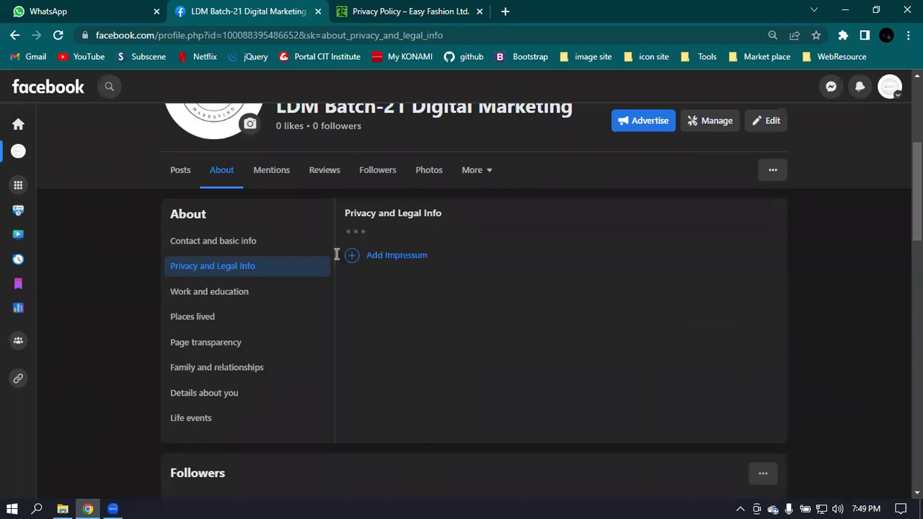
pyautogui.click(407, 11)
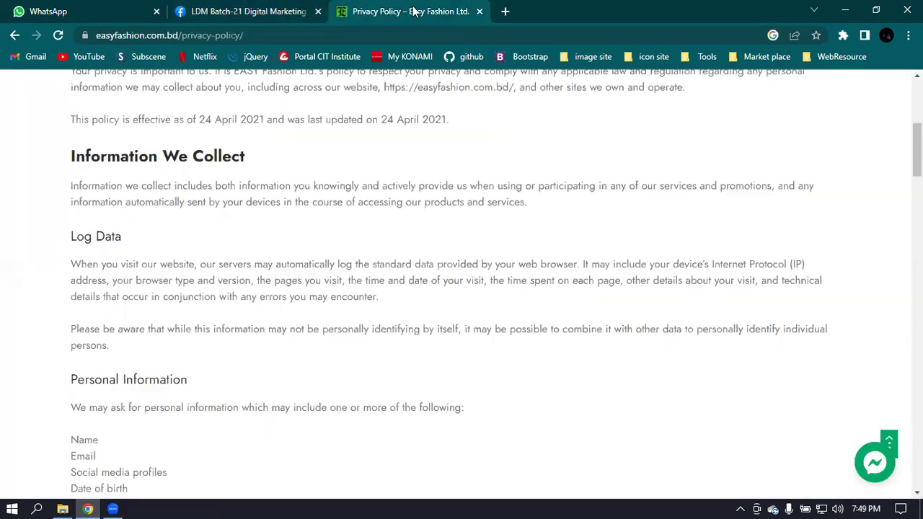
pyautogui.click(298, 34)
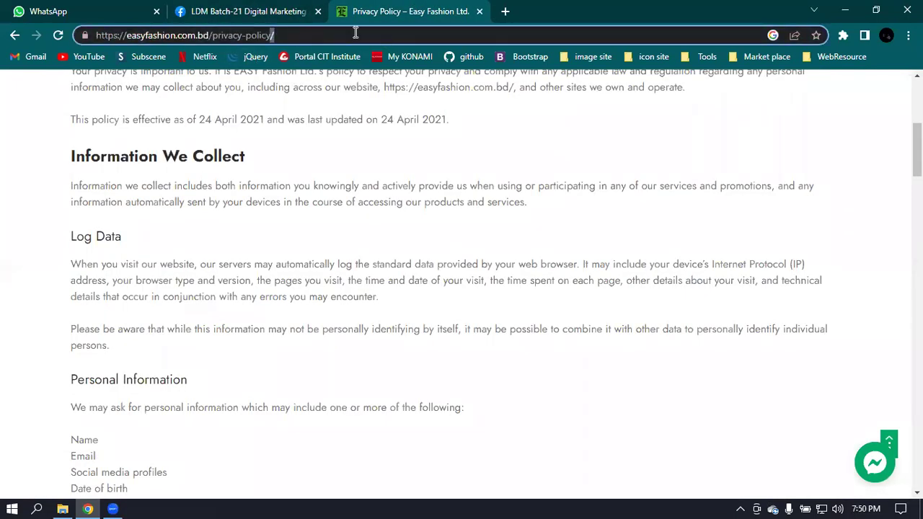
pyautogui.hotkey('ctrl', 'a')
pyautogui.hotkey('ctrl', 'c')
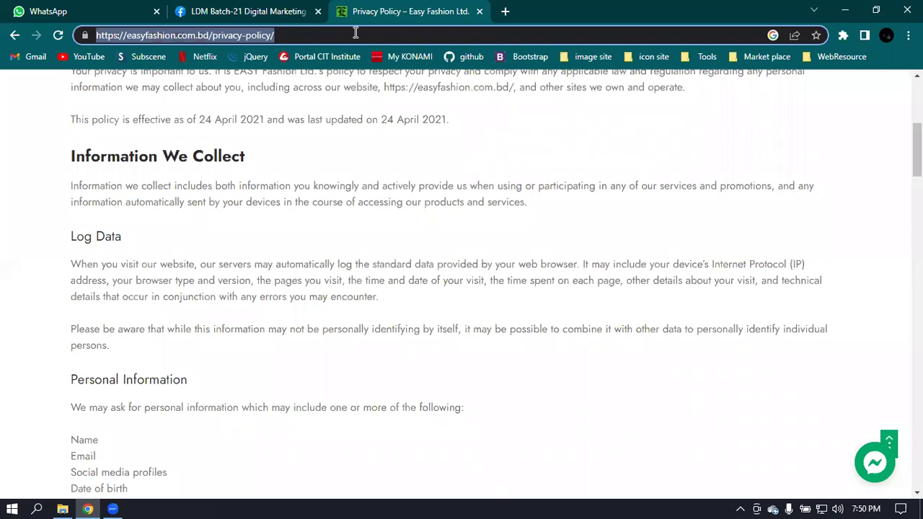
pyautogui.click(200, 10)
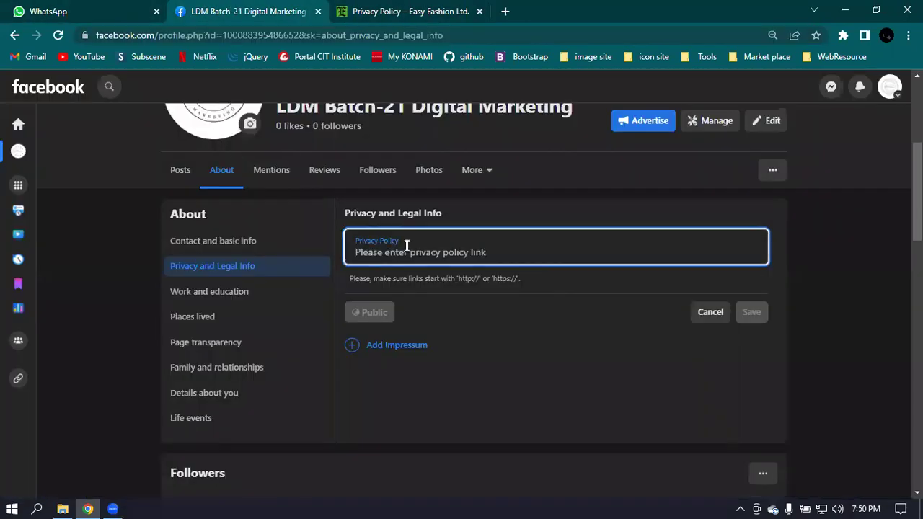
pyautogui.hotkey('ctrl', 'v')
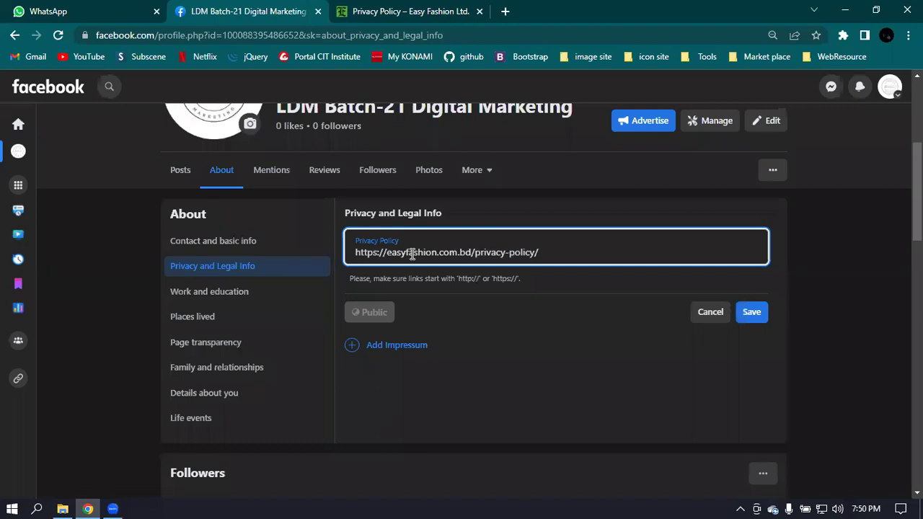
pyautogui.click(571, 346)
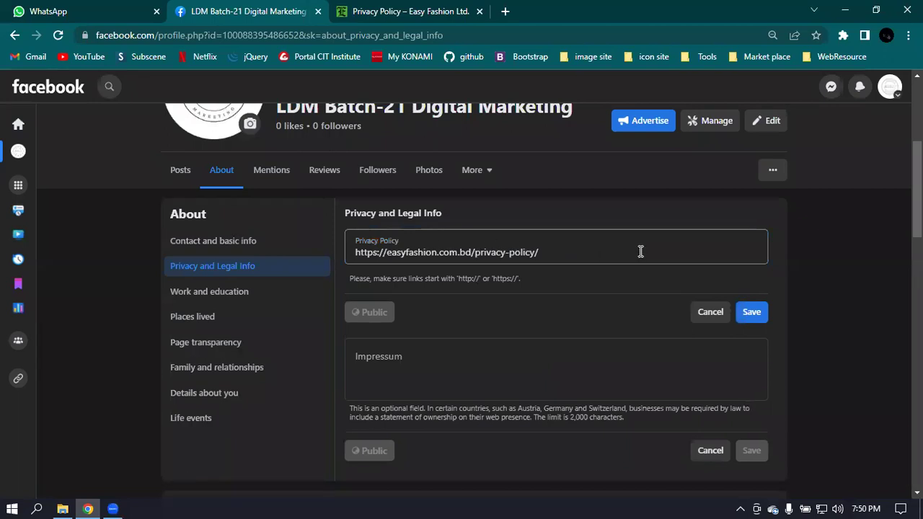
pyautogui.click(751, 312)
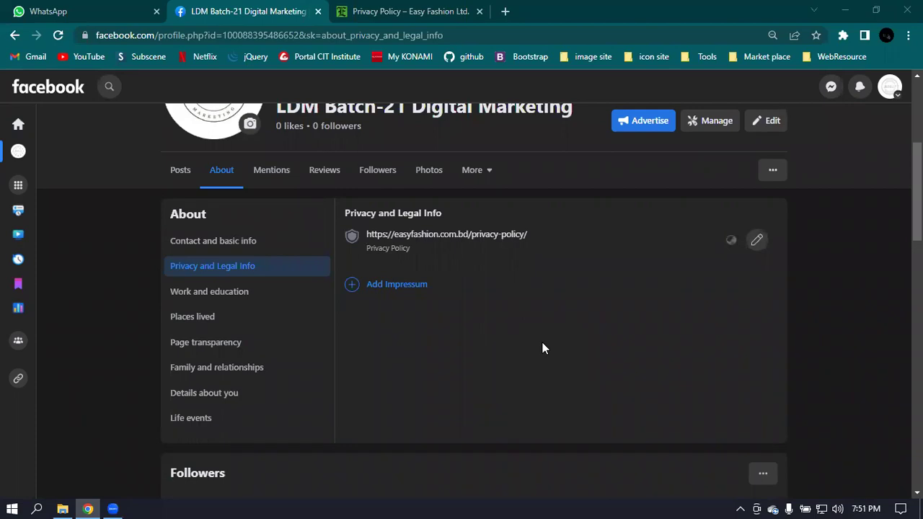
# Step: Open the page's Impressum for editing and examine the note on which countries require it
pyautogui.click(393, 286)
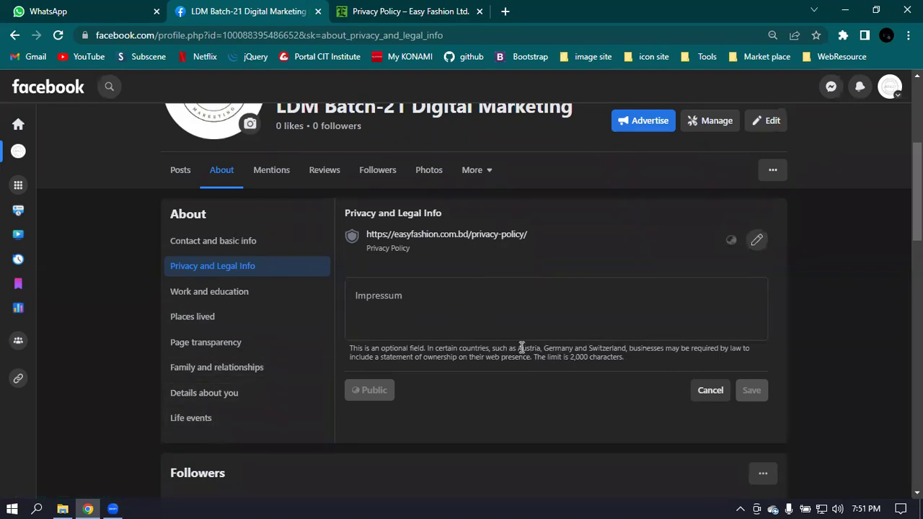
pyautogui.moveTo(517, 347); pyautogui.dragTo(669, 351)
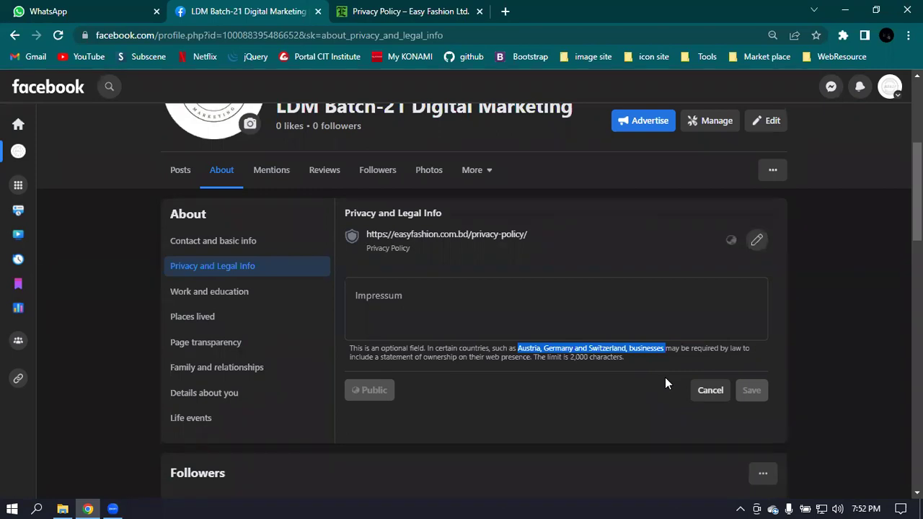
pyautogui.click(433, 290)
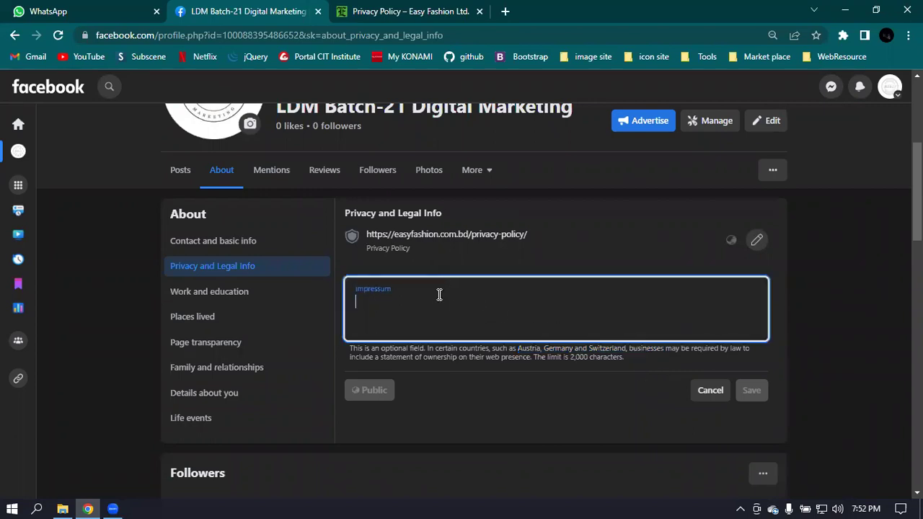
# Step: Search Google for "impressum in facebook page" in a new tab
pyautogui.click(504, 12)
pyautogui.click(210, 35)
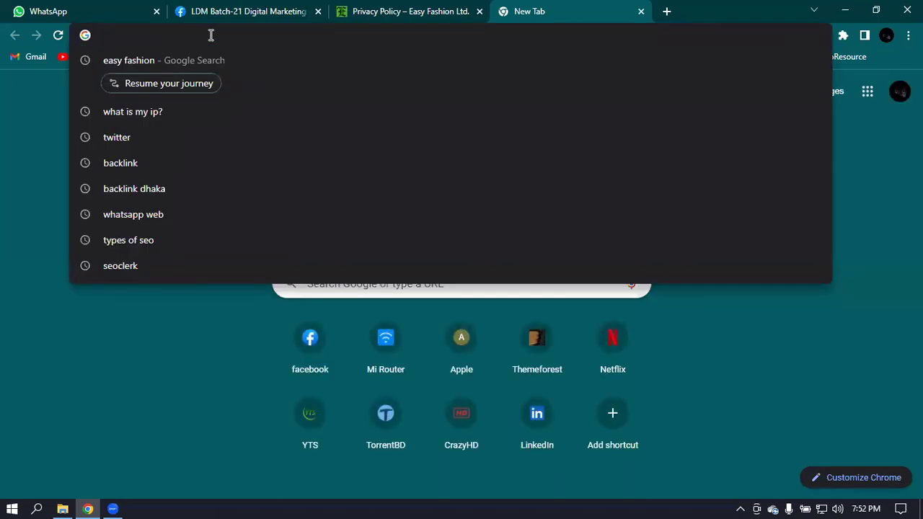
pyautogui.write('impress')
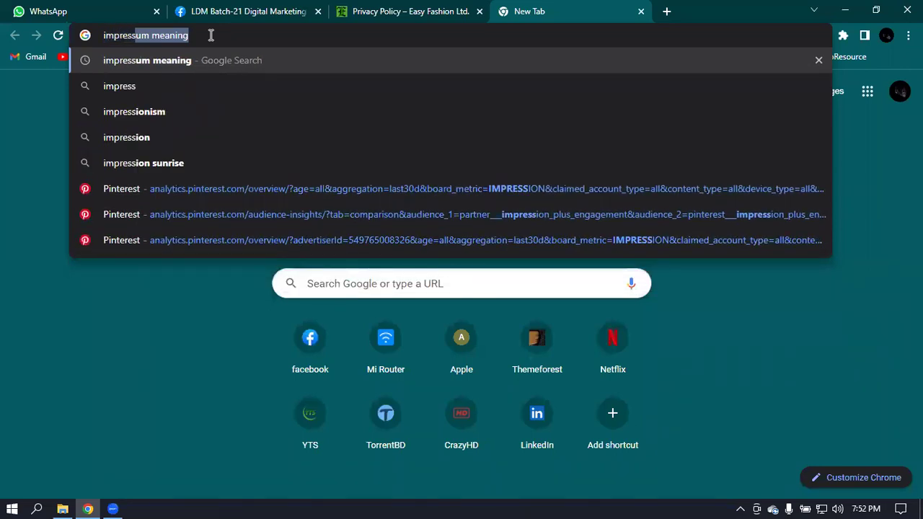
pyautogui.write('um ')
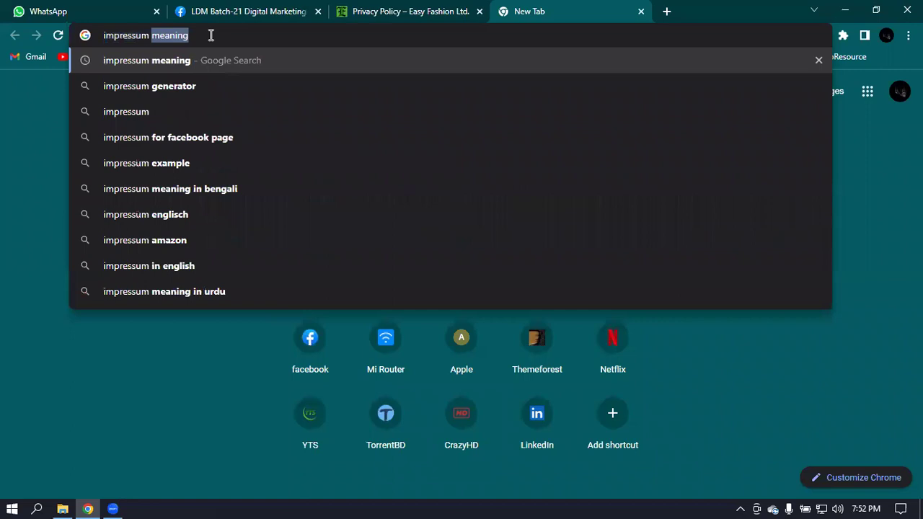
pyautogui.write('in')
pyautogui.press('Return')
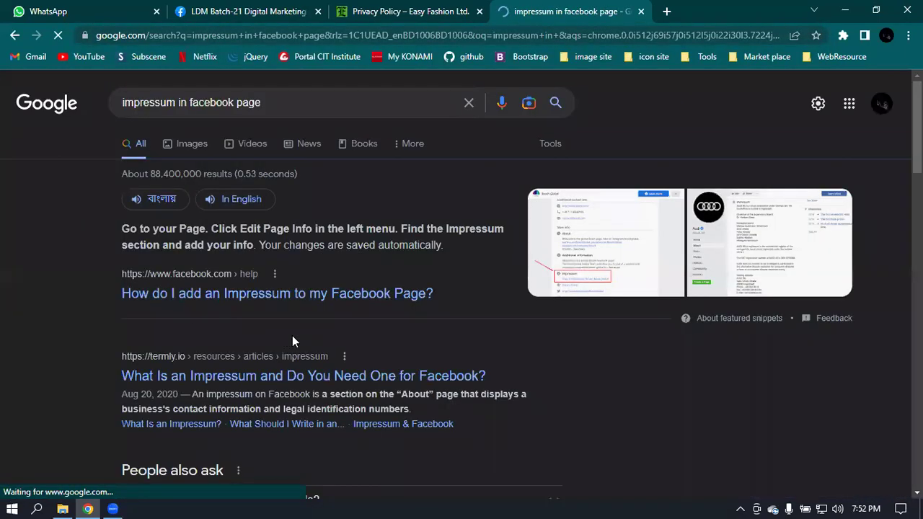
# Step: Open Facebook's help result on adding an Impressum and Termly's "What Is an Impressum and Do You Need One for Facebook?" in separate new tabs
pyautogui.scroll(-2, 292, 335)
pyautogui.scroll(1, 346, 296)
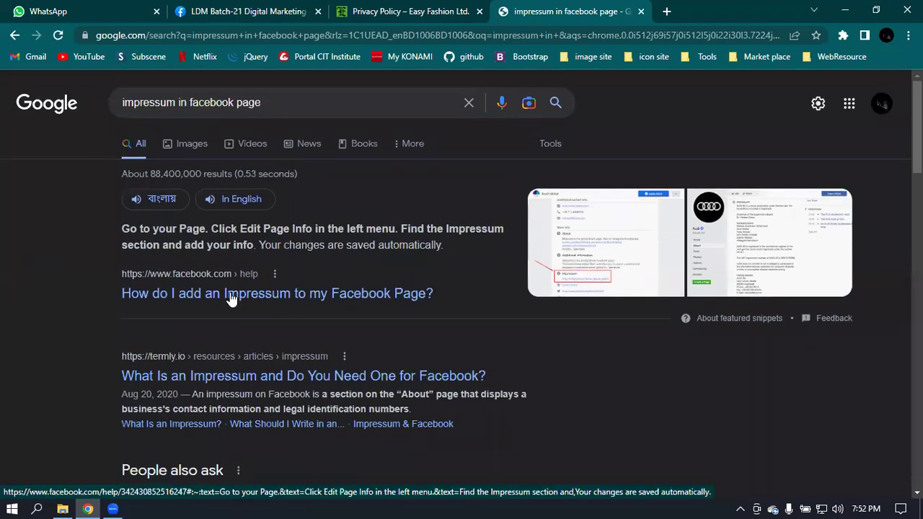
pyautogui.rightClick(273, 298)
pyautogui.click(317, 305)
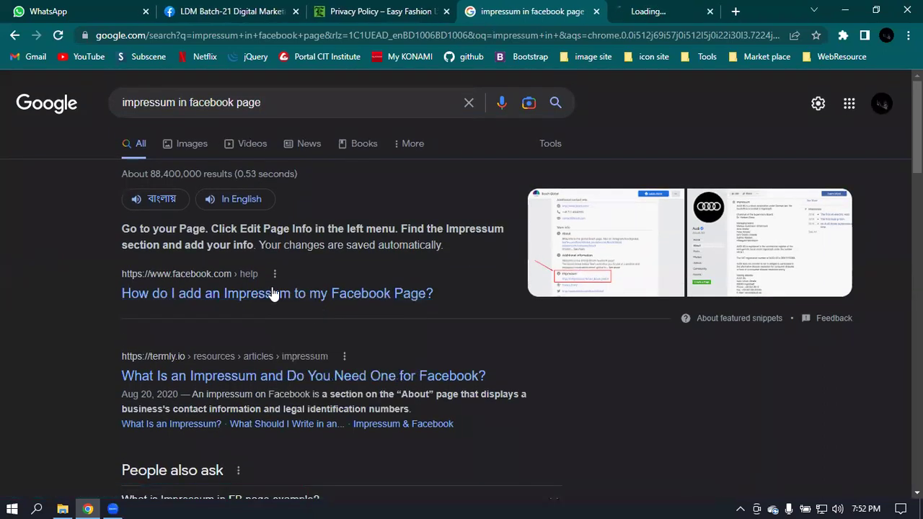
pyautogui.scroll(-1, 252, 399)
pyautogui.scroll(-2, 252, 398)
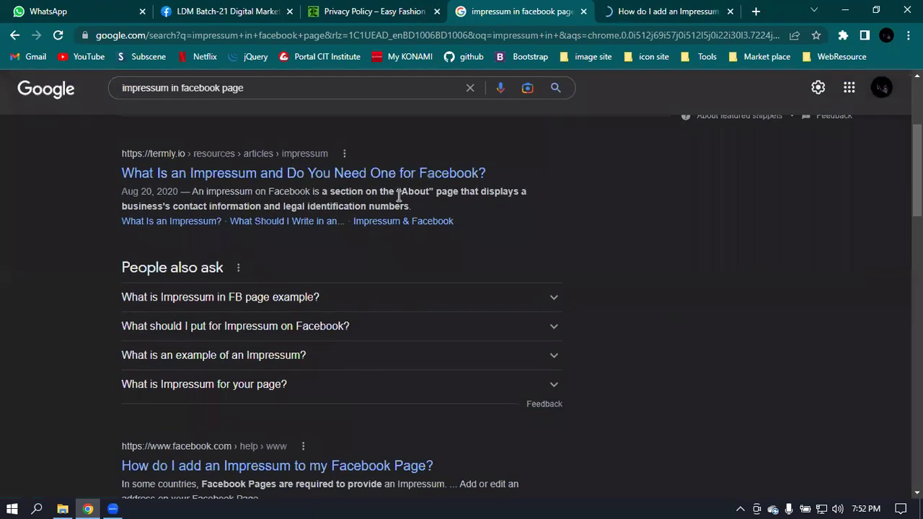
pyautogui.rightClick(249, 182)
pyautogui.click(257, 189)
# Step: Look through the Facebook Help Center article on adding an Impressum to a Page
pyautogui.click(559, 10)
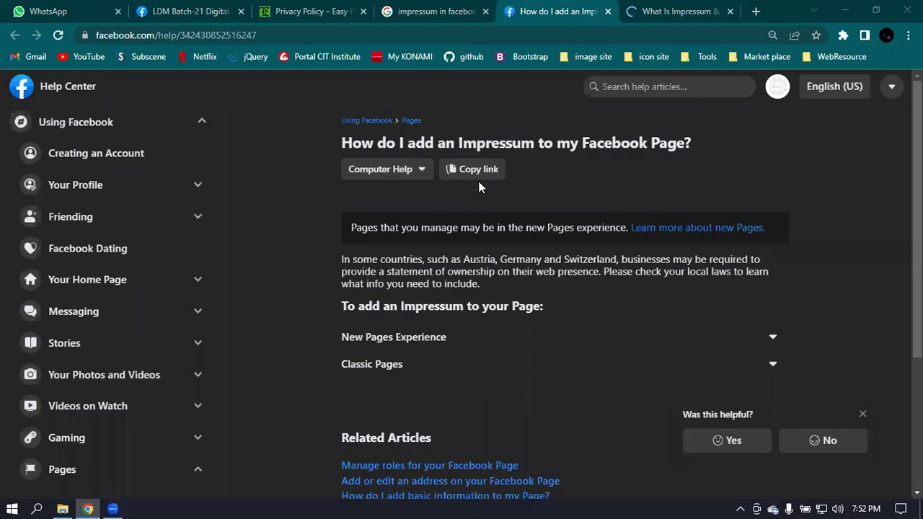
pyautogui.scroll(-3, 491, 226)
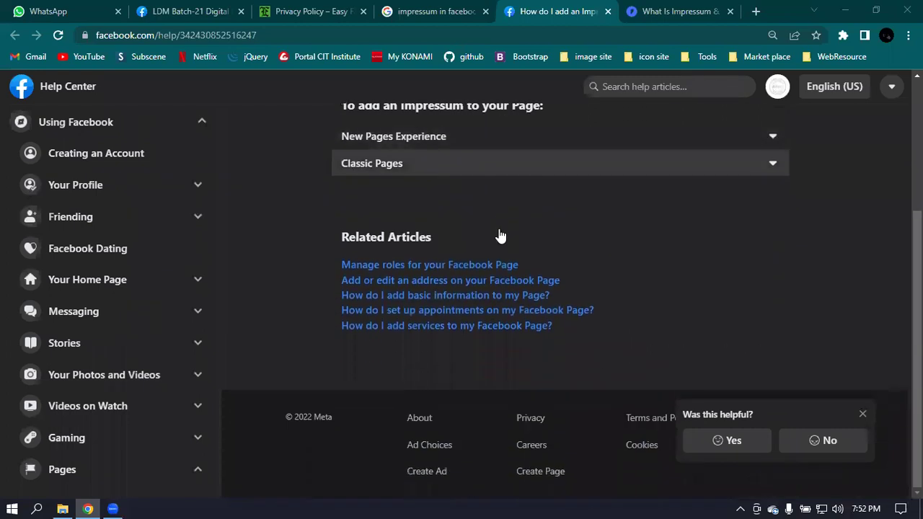
pyautogui.scroll(3, 500, 236)
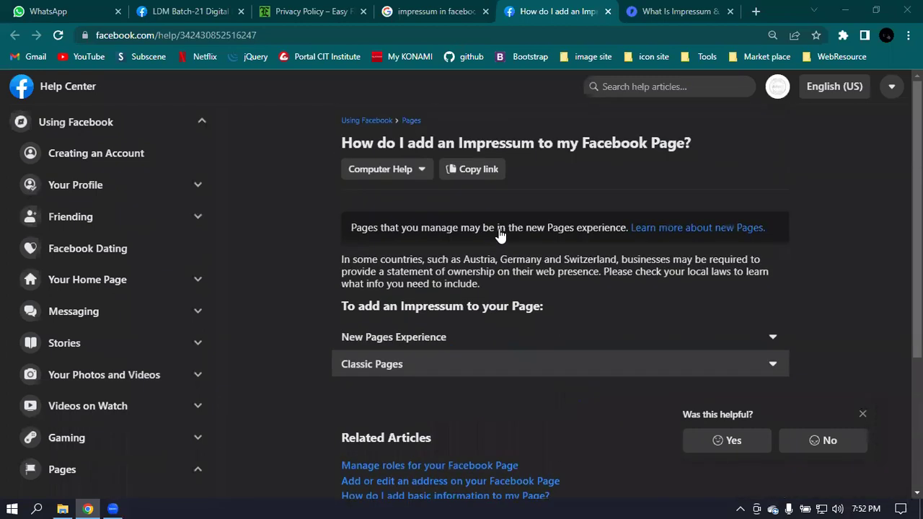
# Step: Switch to the Termly impressum article, dismiss its legal policy generator pop-up and accept the cookies
pyautogui.click(670, 10)
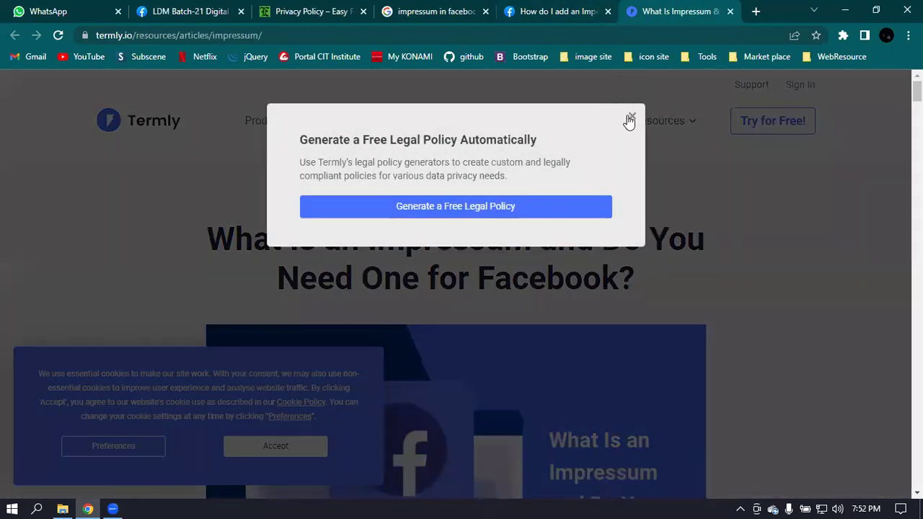
pyautogui.click(628, 116)
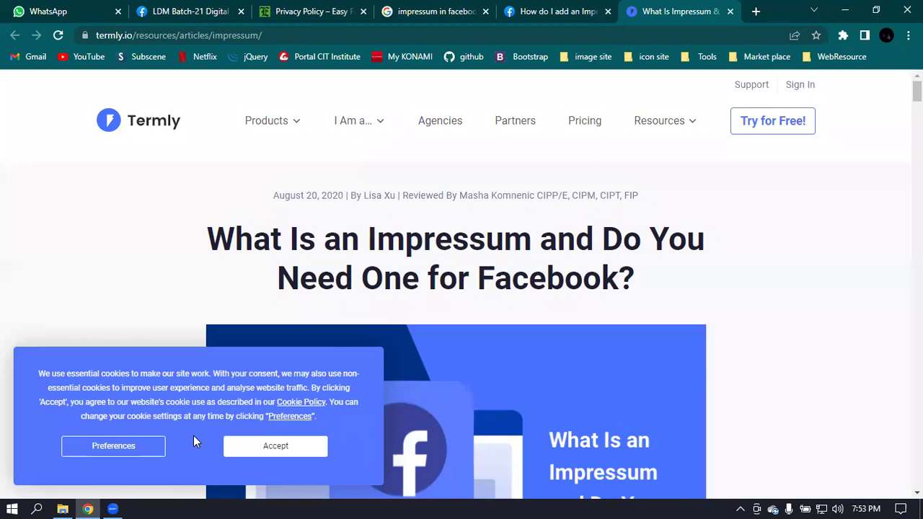
pyautogui.click(272, 448)
# Step: Read through the Termly article from its introduction to the Facebook impressum examples, including what an impressum is and who needs one
pyautogui.scroll(-8, 739, 288)
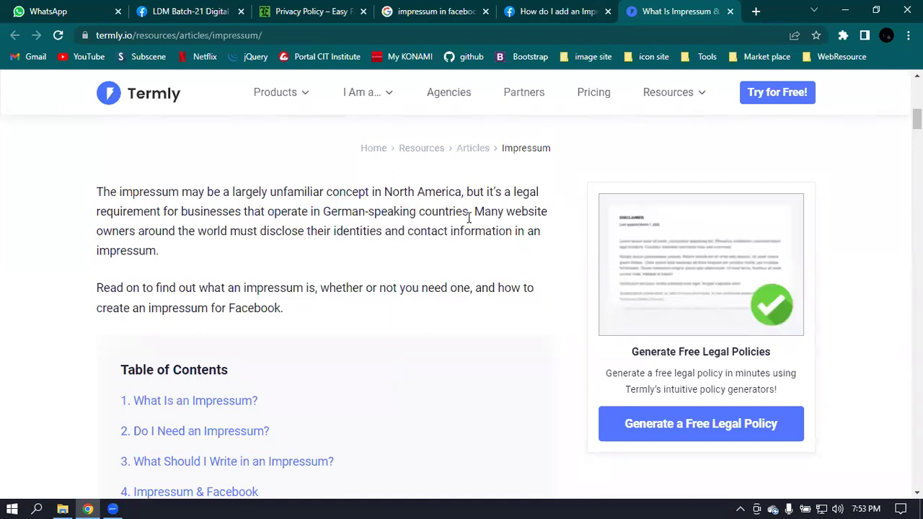
pyautogui.scroll(-3, 191, 238)
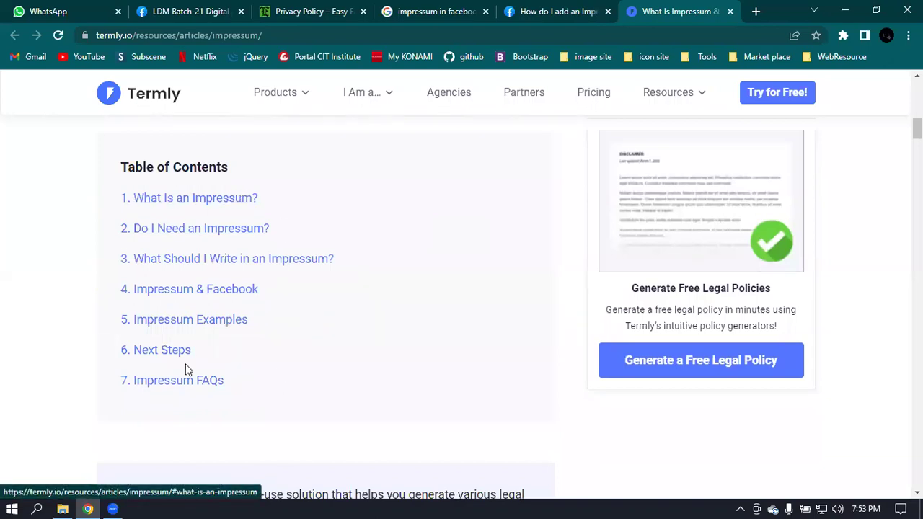
pyautogui.scroll(-9, 311, 204)
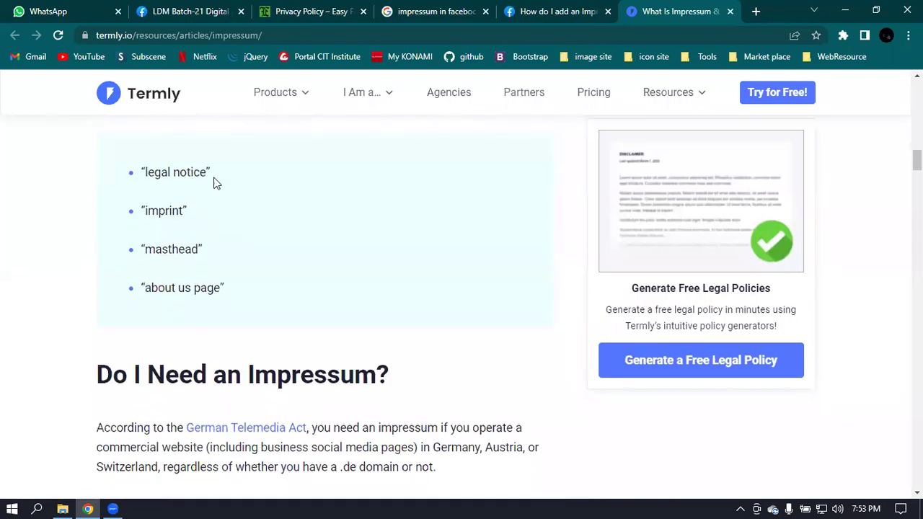
pyautogui.scroll(2, 263, 197)
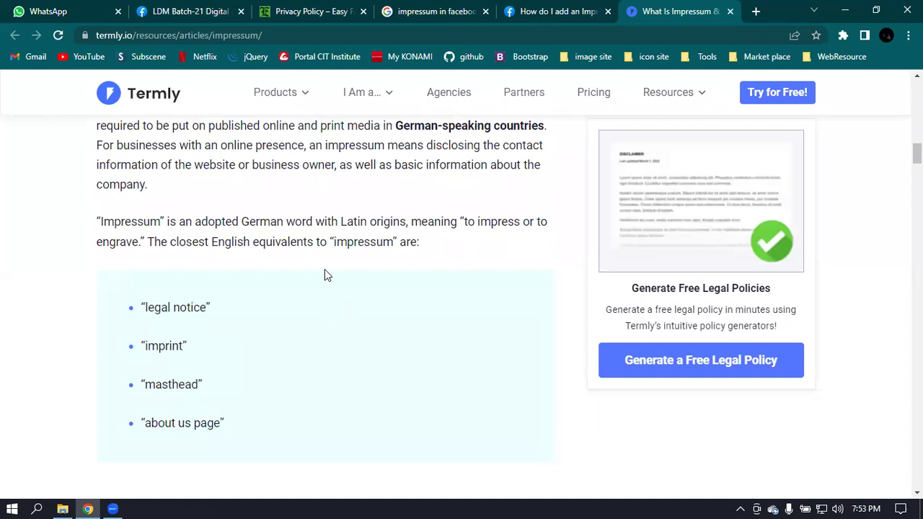
pyautogui.scroll(-2, 346, 273)
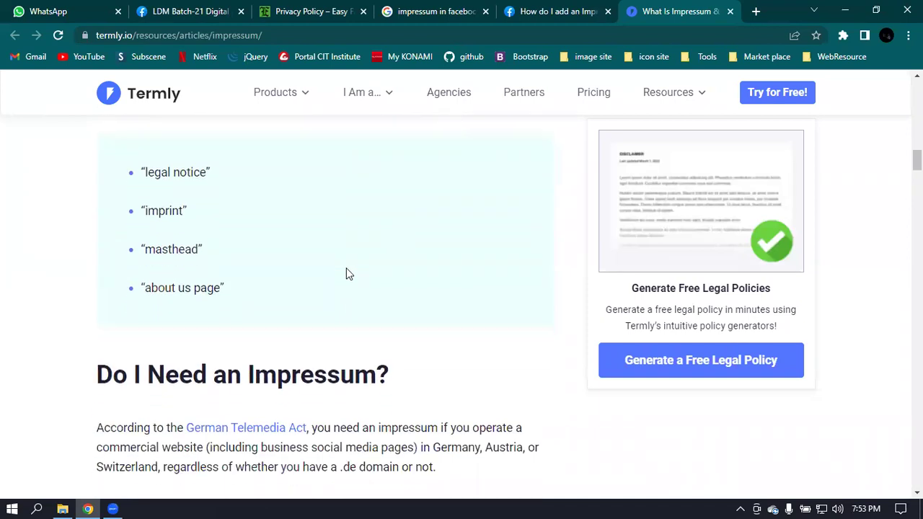
pyautogui.scroll(-3, 346, 272)
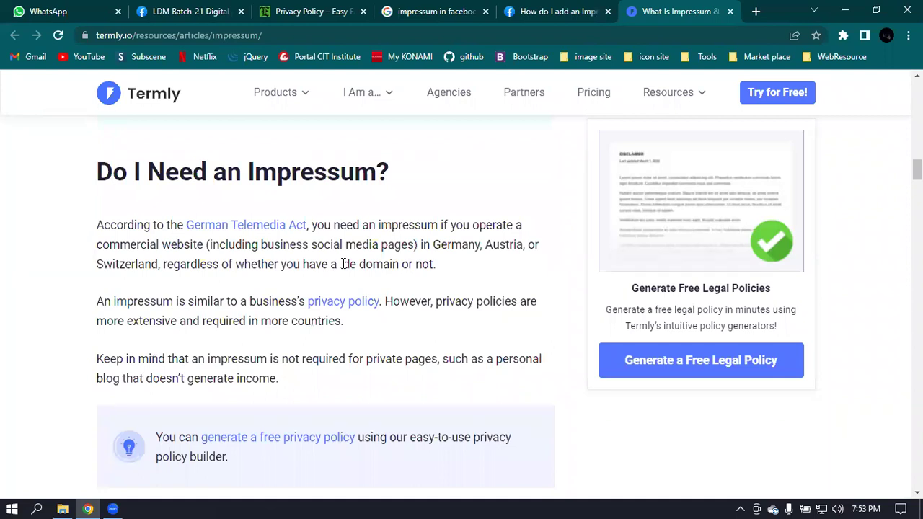
pyautogui.scroll(-4, 364, 270)
pyautogui.scroll(-14, 357, 277)
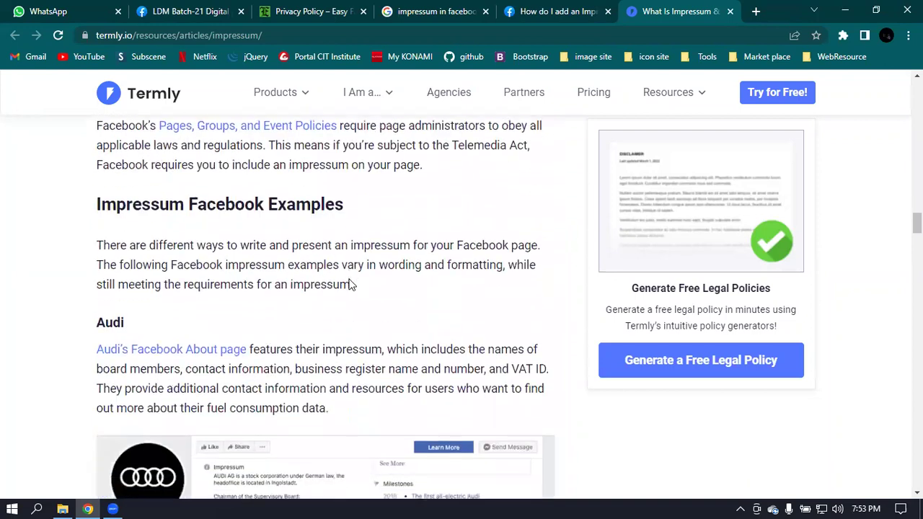
# Step: Enlarge the Termly page to 125% and examine Audi's Facebook impressum example
pyautogui.scroll(-5, 351, 284)
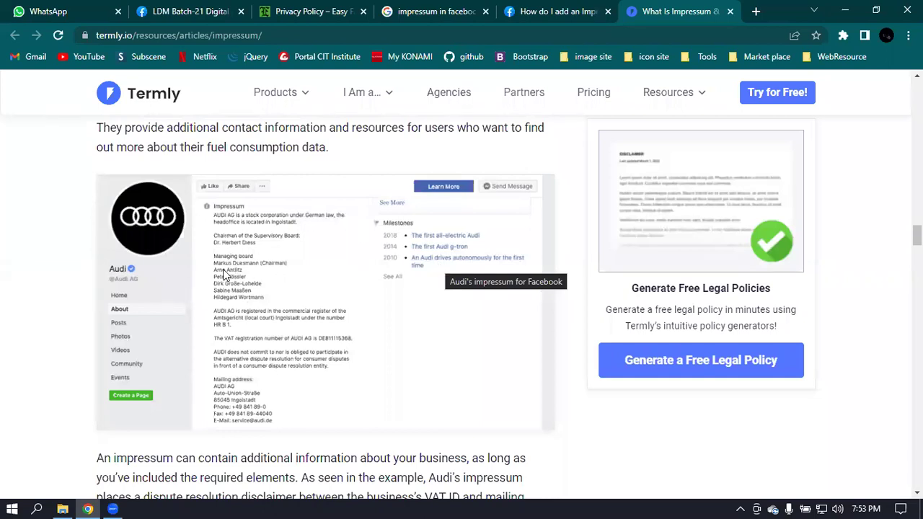
pyautogui.scroll(1, 292, 271)
pyautogui.scroll(-1, 333, 282)
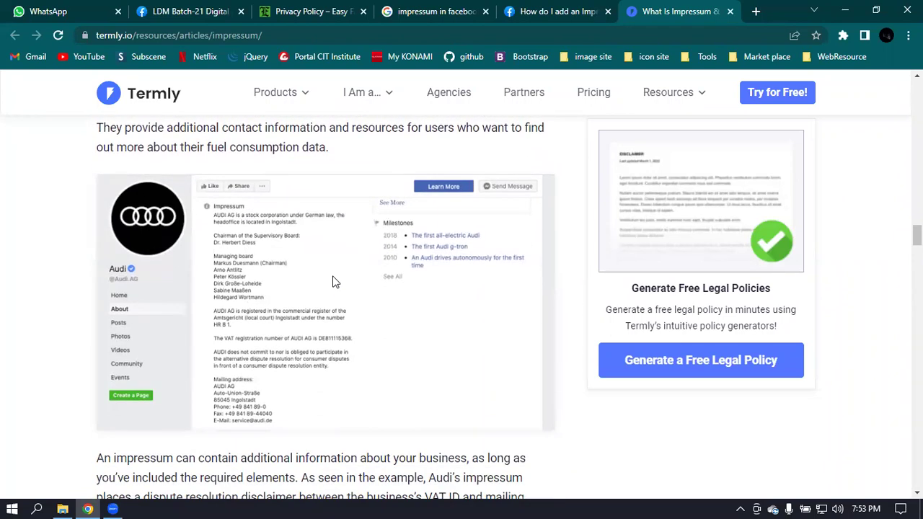
pyautogui.keyDown('ctrl'); pyautogui.scroll(2, 334, 282); pyautogui.keyUp('ctrl')
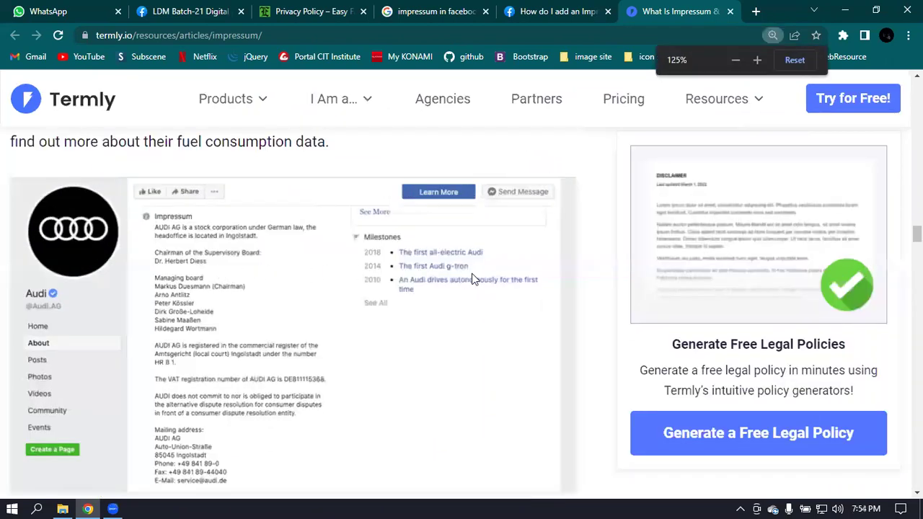
pyautogui.scroll(1, 532, 288)
pyautogui.scroll(-2, 570, 430)
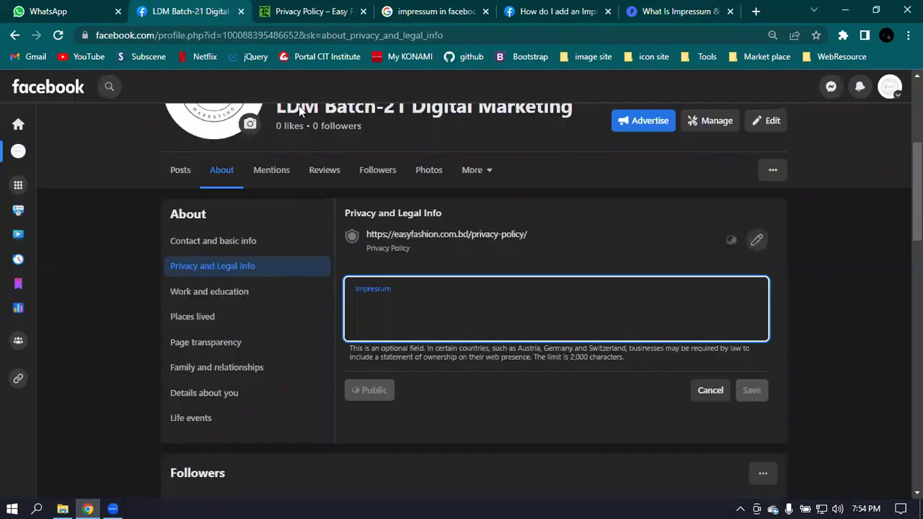
# Step: Return to the LDM Batch-21 page's Impressum and examine the countries named in its note: Austria, Germany and Switzerland
pyautogui.click(203, 11)
pyautogui.moveTo(515, 348); pyautogui.dragTo(630, 349)
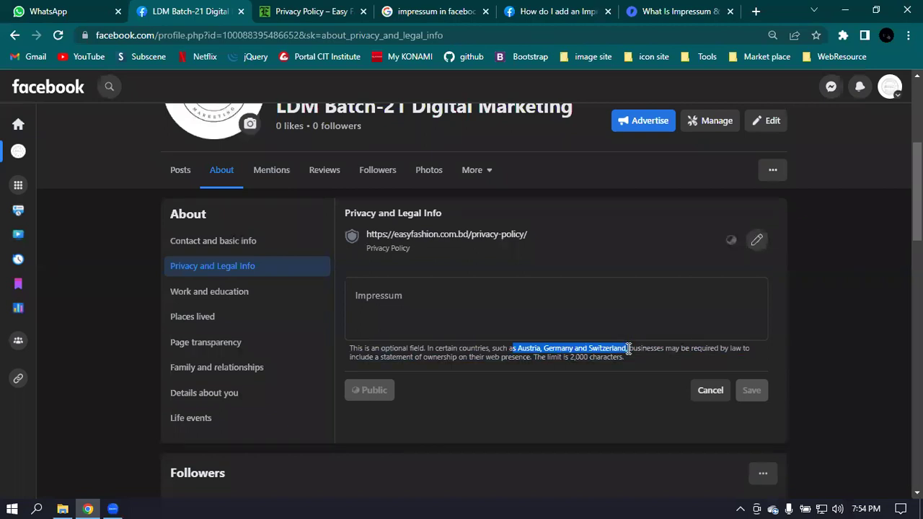
pyautogui.click(519, 350)
pyautogui.moveTo(520, 349); pyautogui.dragTo(628, 349)
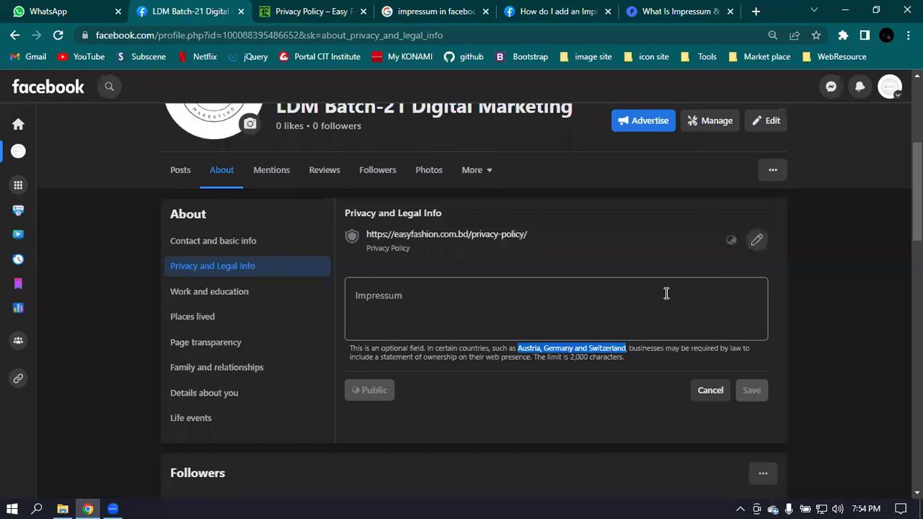
pyautogui.click(504, 312)
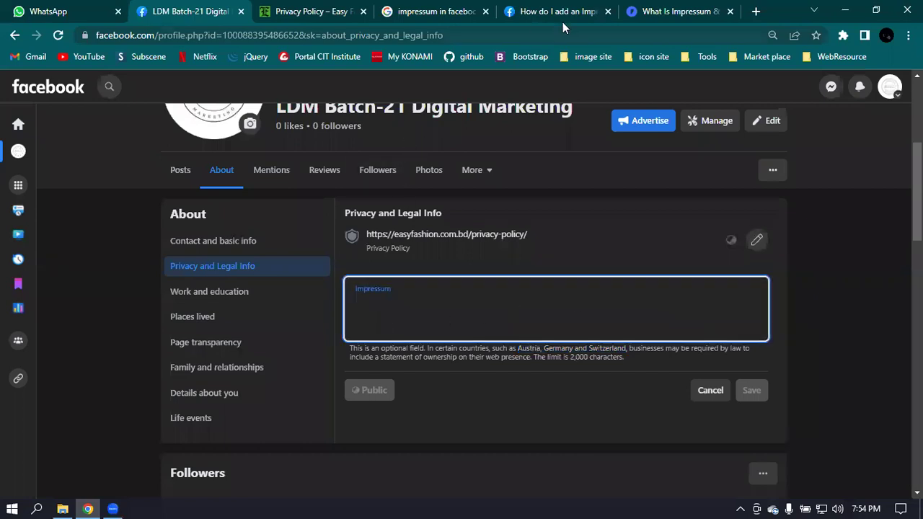
# Step: Go back to the Termly article and review the company, registration and contact details in Audi's impressum
pyautogui.click(678, 10)
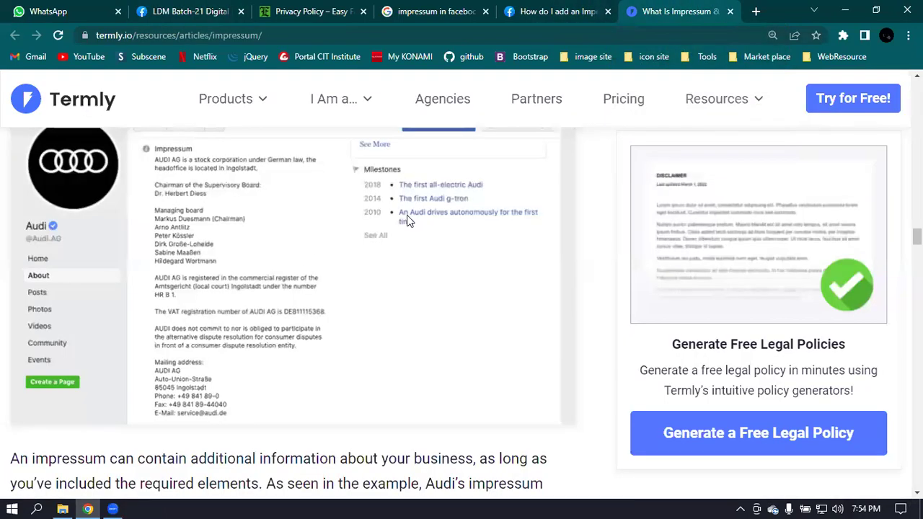
pyautogui.scroll(2, 389, 228)
pyautogui.scroll(-1, 296, 251)
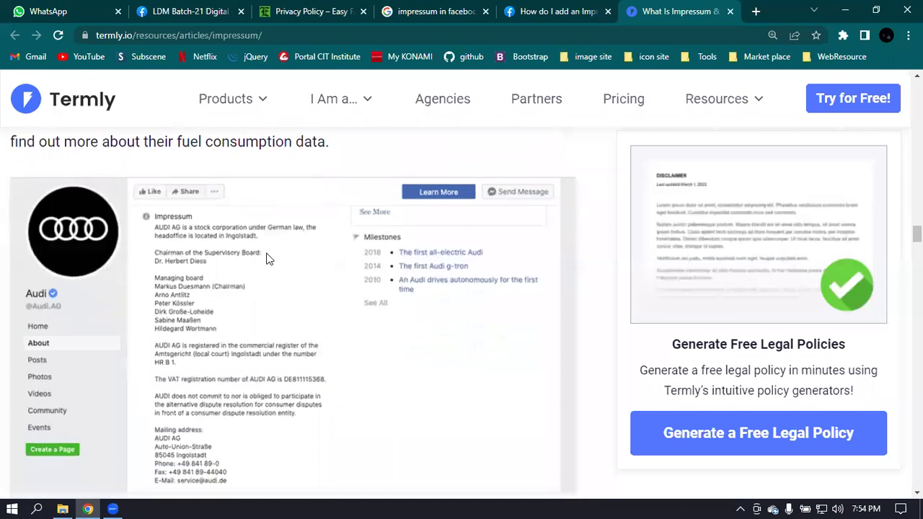
pyautogui.scroll(-1, 371, 260)
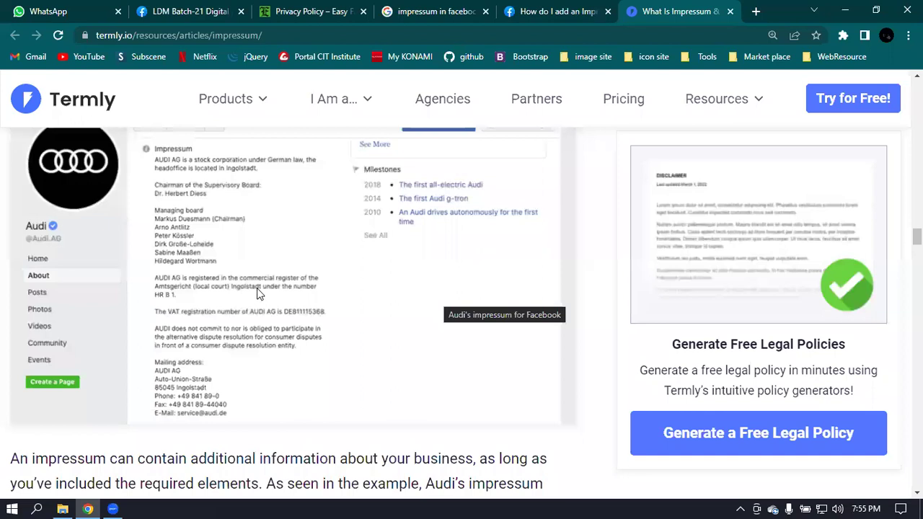
# Step: Revisit the Facebook help article, and recheck the country requirement in the note under the page's Impressum
pyautogui.click(562, 11)
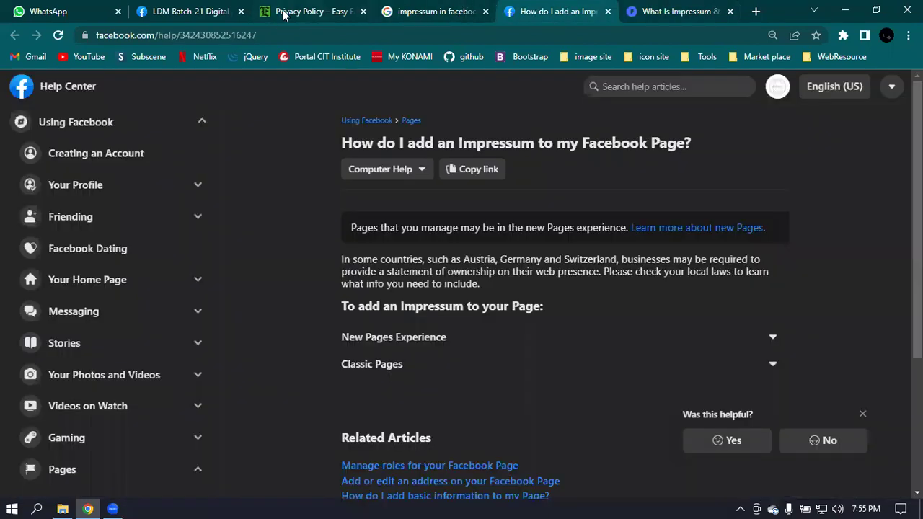
pyautogui.click(214, 12)
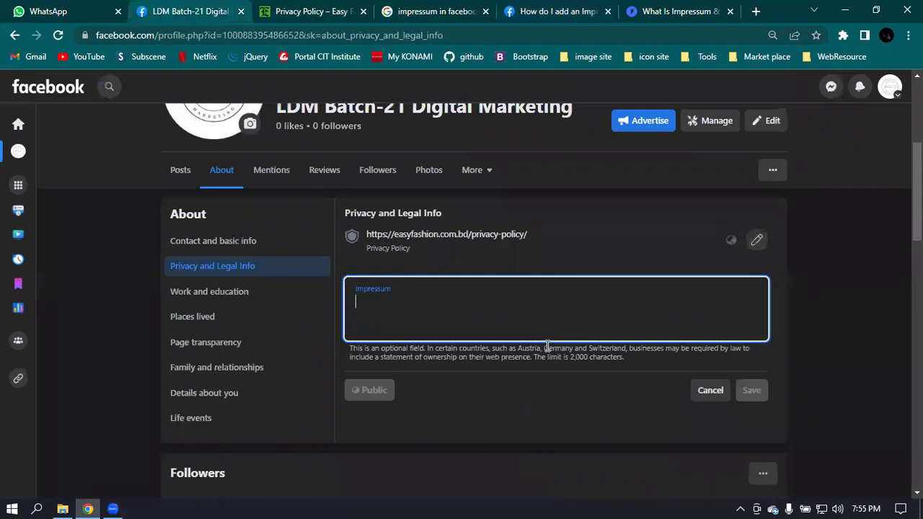
pyautogui.moveTo(516, 348); pyautogui.dragTo(627, 349)
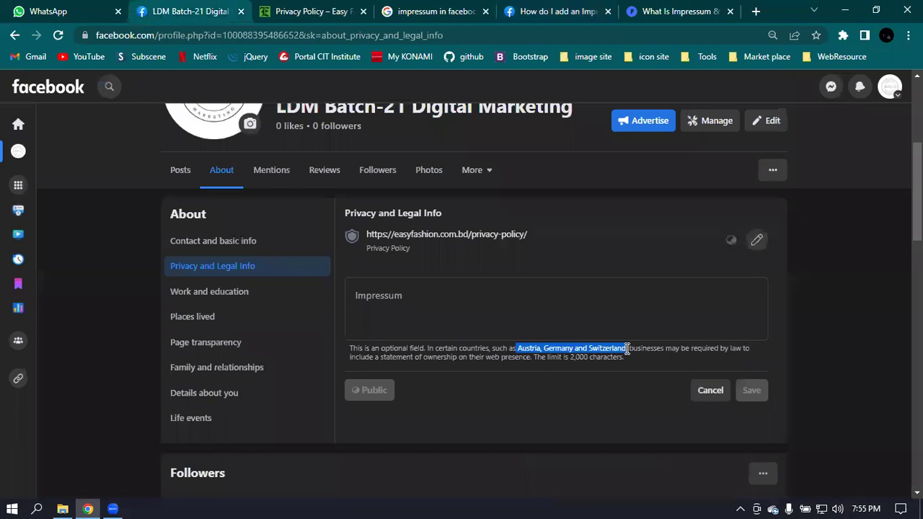
pyautogui.click(641, 369)
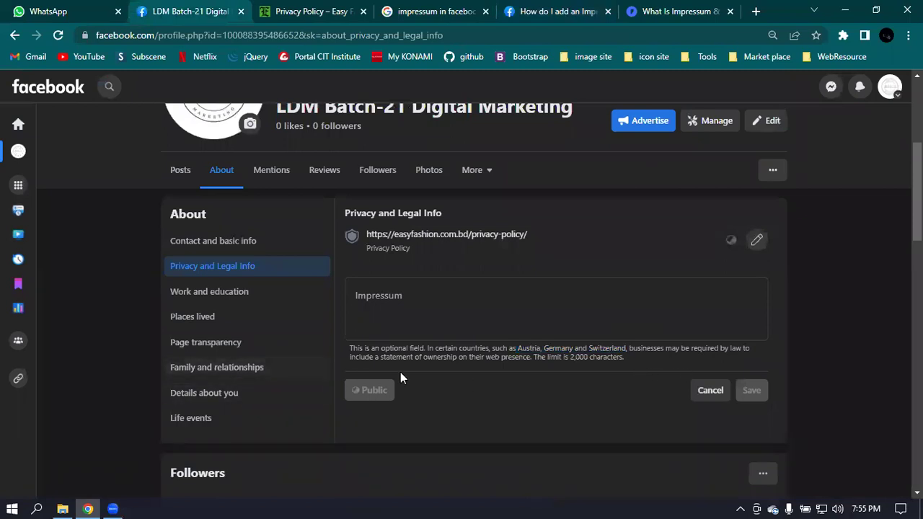
# Step: Begin the page's Impressum with the heading "Services we provide:" and a first line reading "#Digital marketing"
pyautogui.click(426, 305)
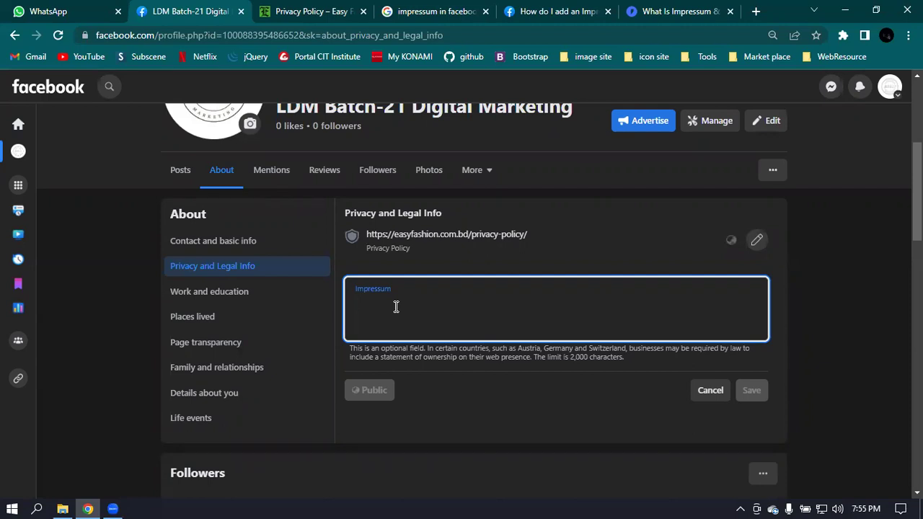
pyautogui.write('Servi')
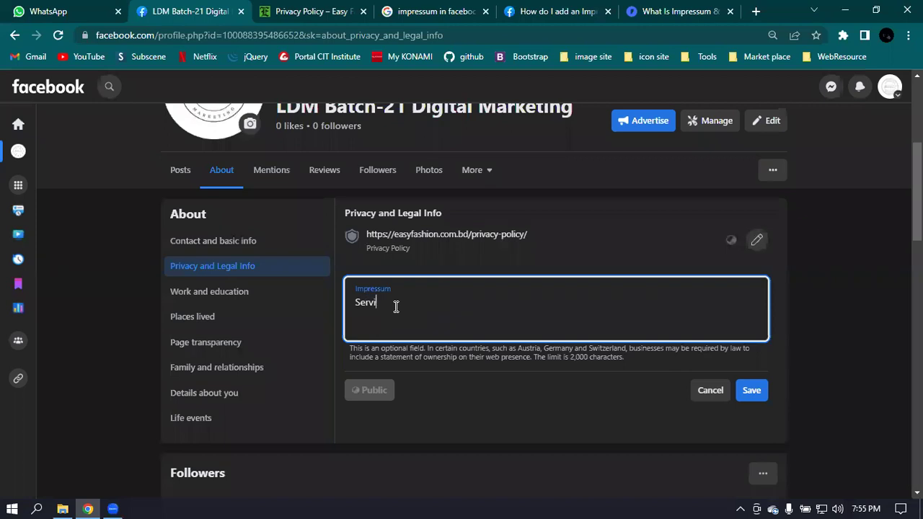
pyautogui.write('ces')
pyautogui.write(' are ')
pyautogui.write('prov')
pyautogui.write('ide')
pyautogui.write(':')
pyautogui.write('#')
pyautogui.write('Di')
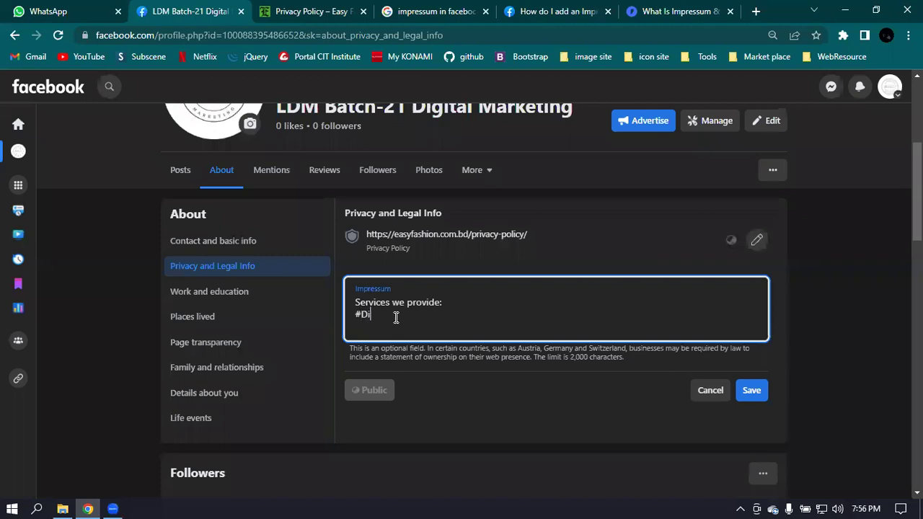
pyautogui.write('gital marketing')
# Step: Add "#SEO" and "#Email MArketing" on separate lines of the Impressum's service list
pyautogui.press('Return')
pyautogui.write('#we')
pyautogui.press('BackSpace')
pyautogui.press('BackSpace')
pyautogui.write('SEO')
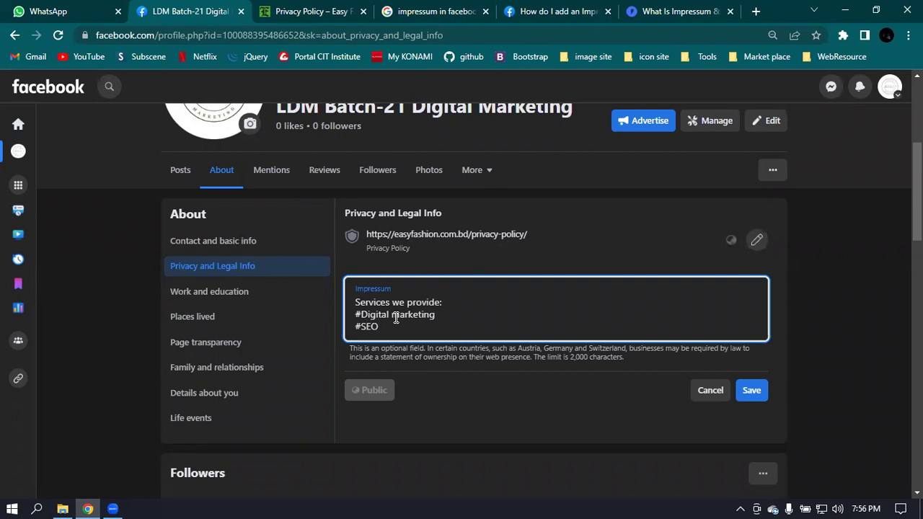
pyautogui.press('Return')
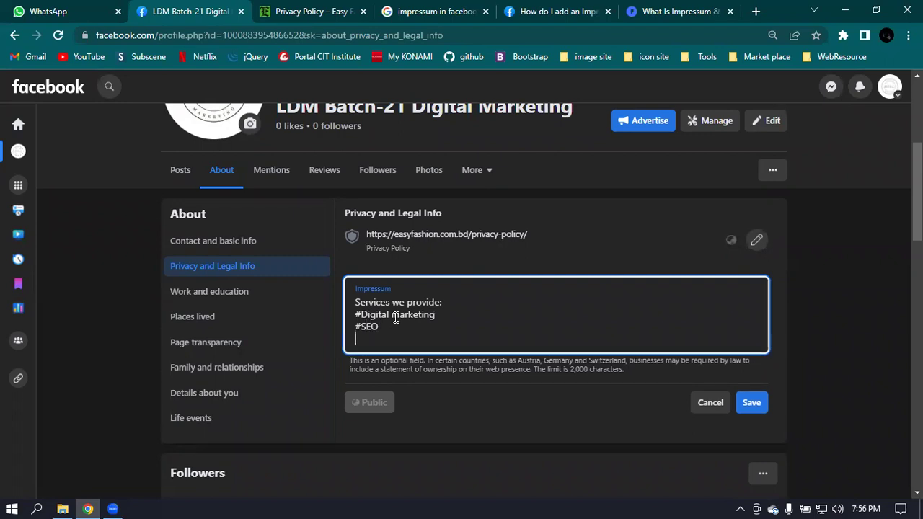
pyautogui.write('#Email MArketing')
pyautogui.press('Return')
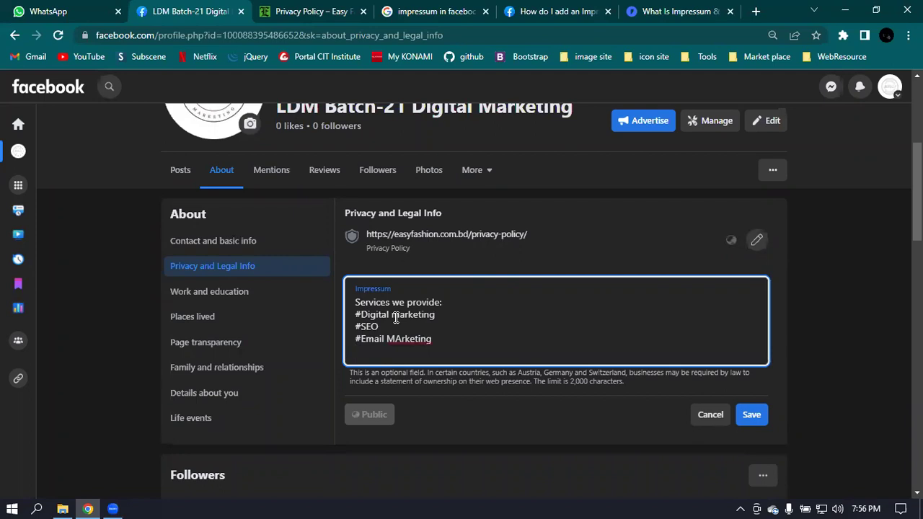
# Step: Add "#Linkedin marketing" as the next line of the Impressum's service list
pyautogui.write('LInk')
pyautogui.press('BackSpace')
pyautogui.press('BackSpace')
pyautogui.press('BackSpace')
pyautogui.press('BackSpace')
pyautogui.write('#link')
pyautogui.press('BackSpace')
pyautogui.press('BackSpace')
pyautogui.press('BackSpace')
pyautogui.write('LINKED')
pyautogui.press('BackSpace')
pyautogui.press('BackSpace')
pyautogui.press('BackSpace')
pyautogui.press('BackSpace')
pyautogui.press('BackSpace')
pyautogui.write('ik')
pyautogui.press('BackSpace')
pyautogui.press('BackSpace')
pyautogui.write('inkedin marketing')
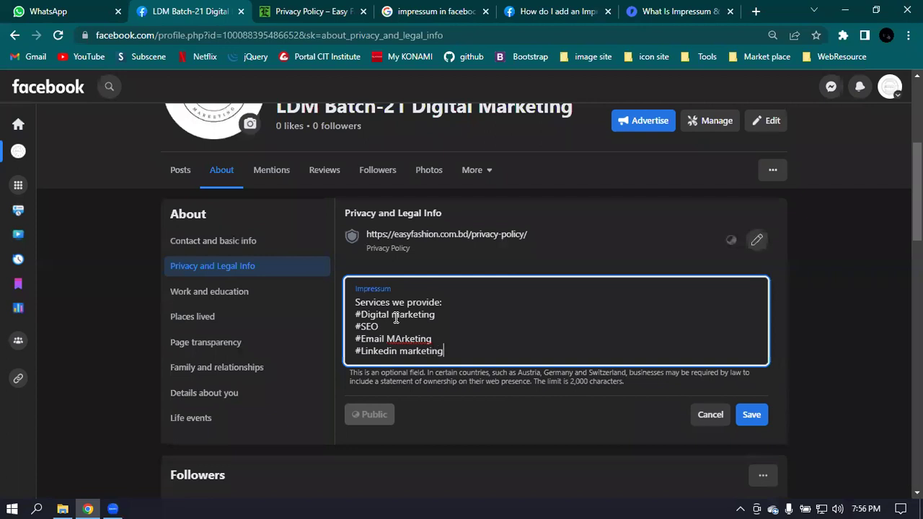
# Step: Finish the Impressum with a "#Lead Generation" line and save it
pyautogui.press('Return')
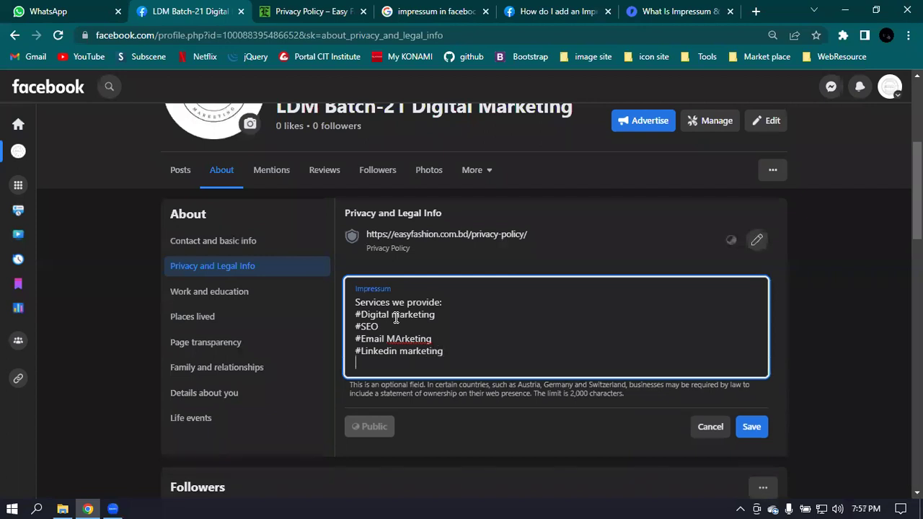
pyautogui.write('#Lead Generation')
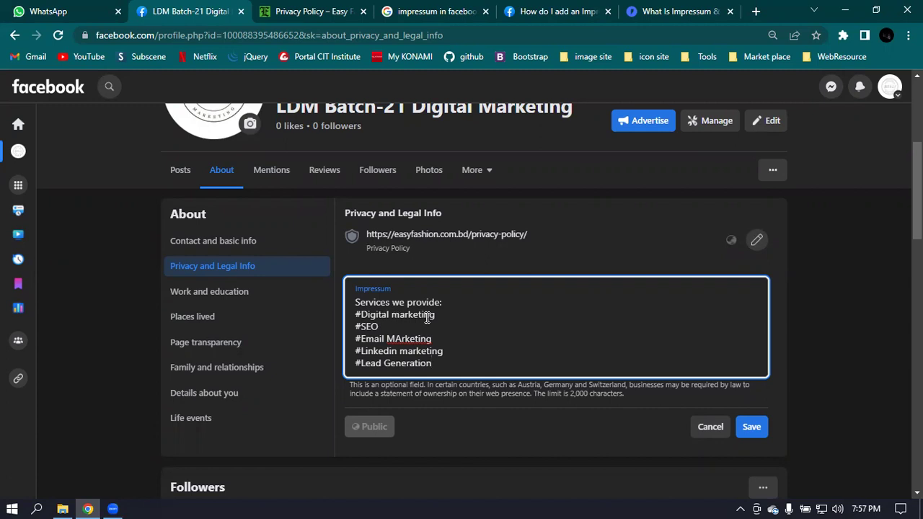
pyautogui.click(753, 431)
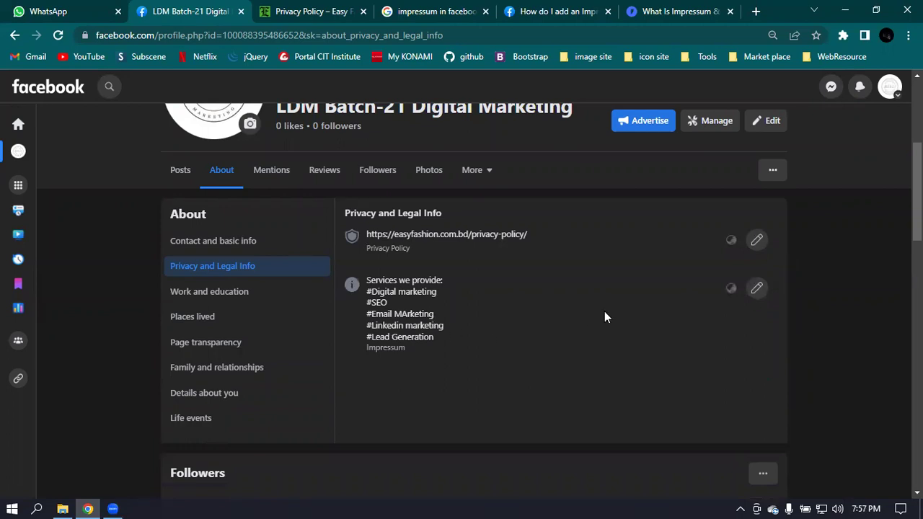
pyautogui.scroll(1, 555, 310)
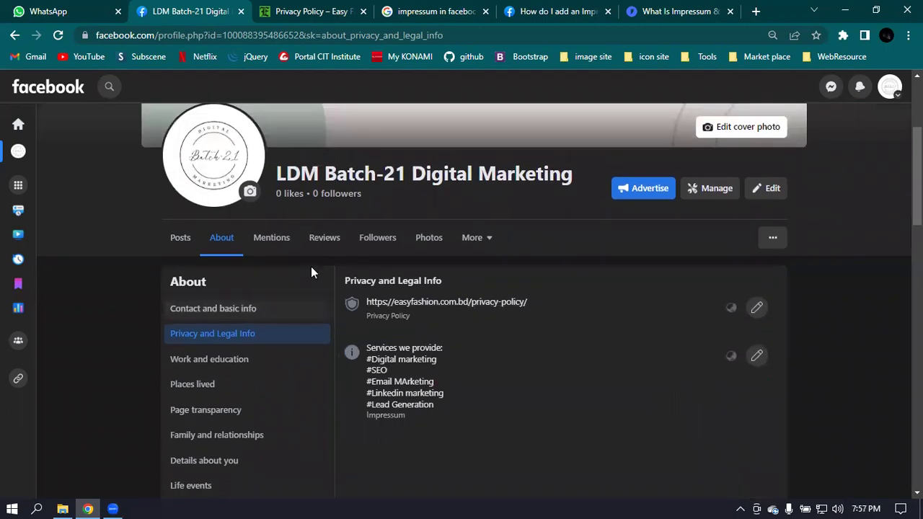
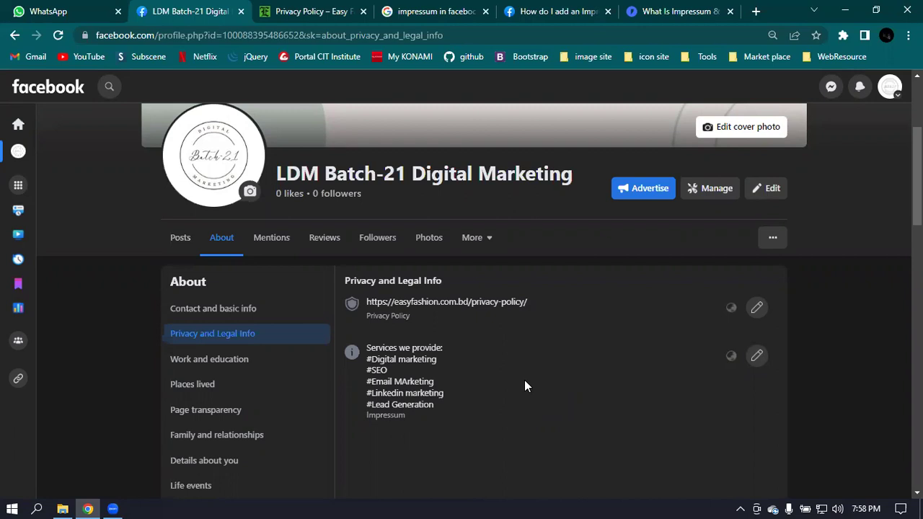
pyautogui.scroll(3, 529, 364)
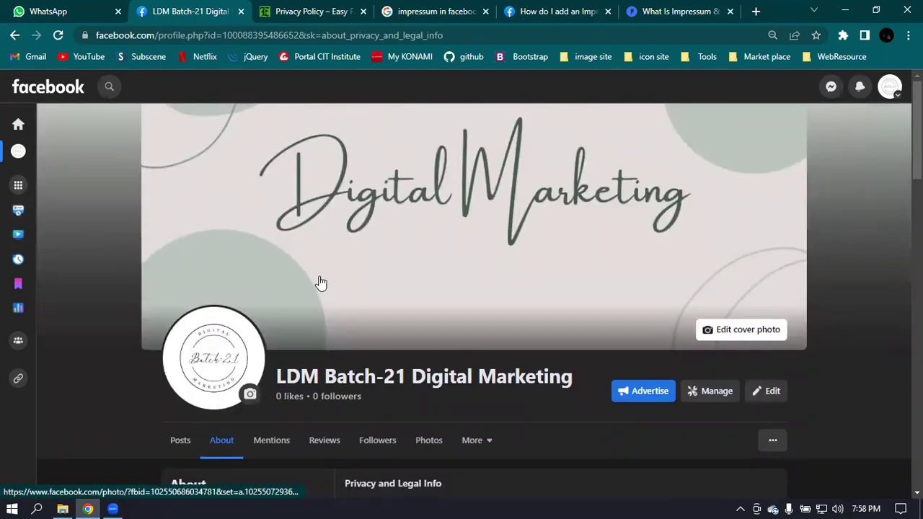
pyautogui.scroll(-2, 269, 324)
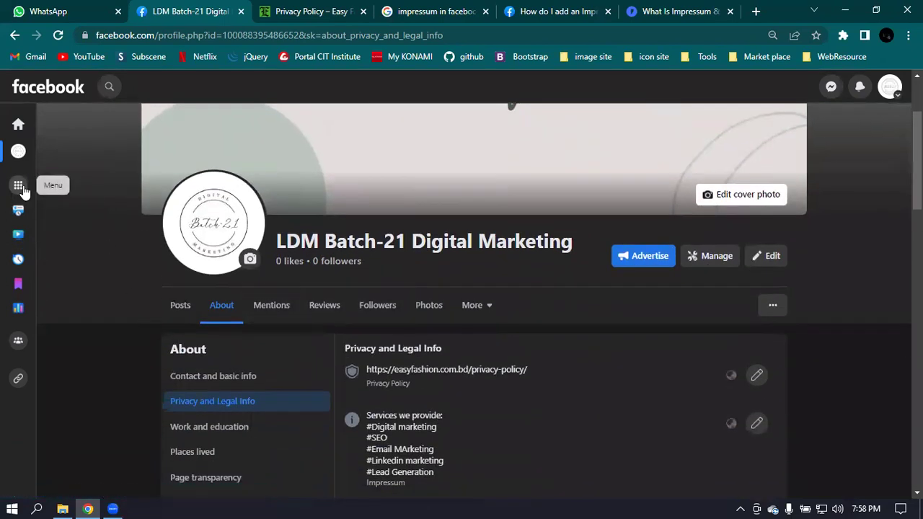
pyautogui.click(19, 187)
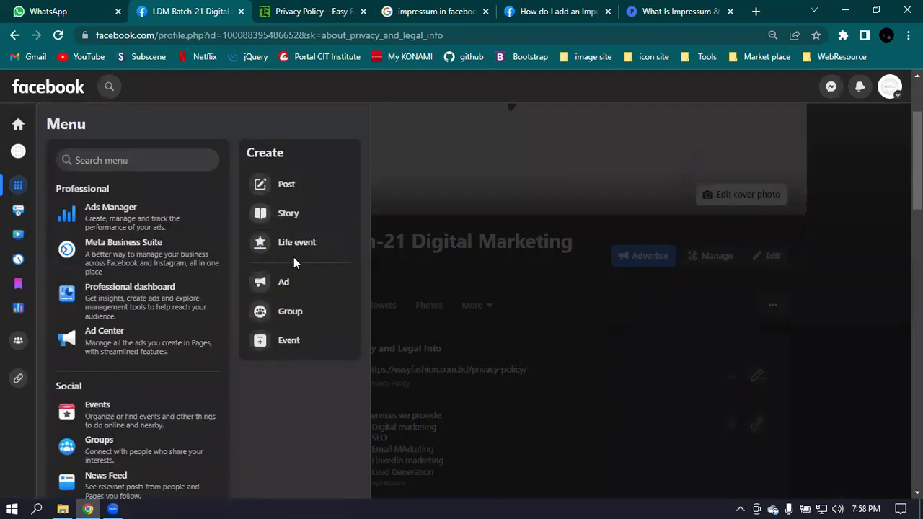
pyautogui.click(22, 183)
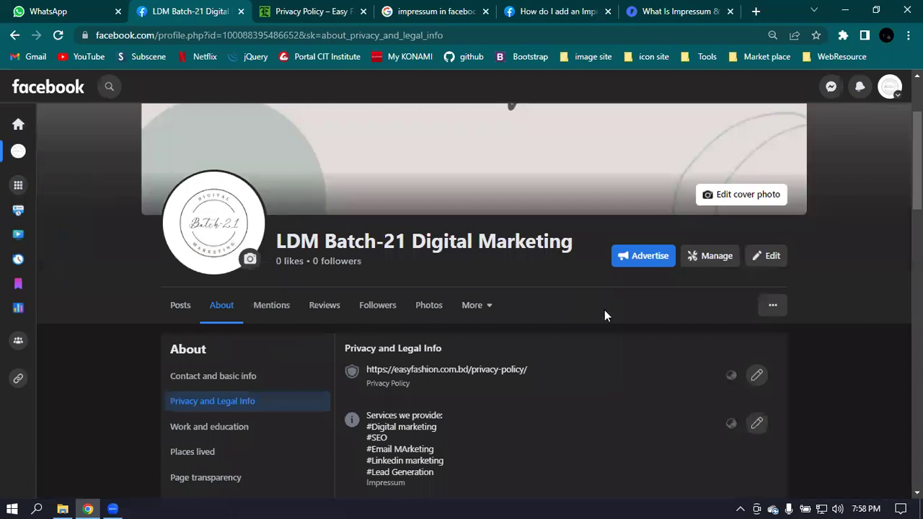
pyautogui.scroll(-4, 604, 315)
pyautogui.scroll(2, 604, 315)
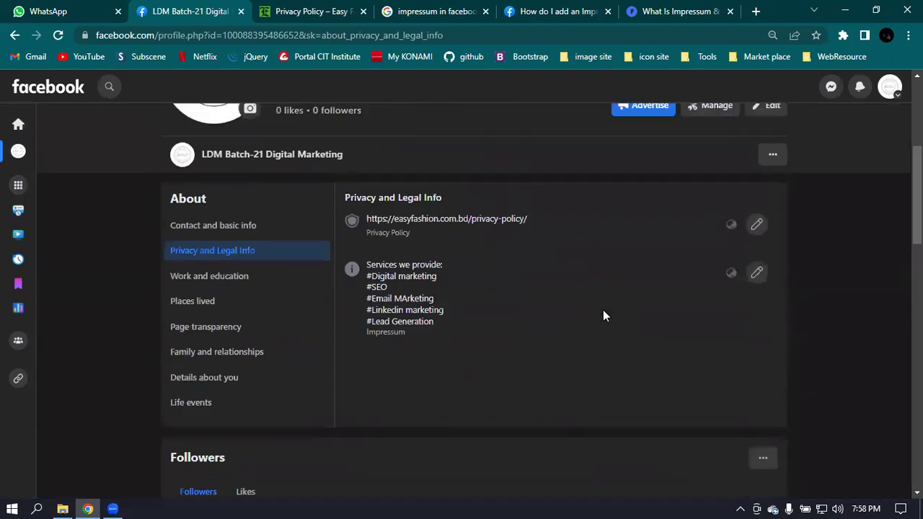
# Step: Go to the page's Posts view and review its page health, intro details, photos and featured section
pyautogui.scroll(4, 603, 310)
pyautogui.click(175, 446)
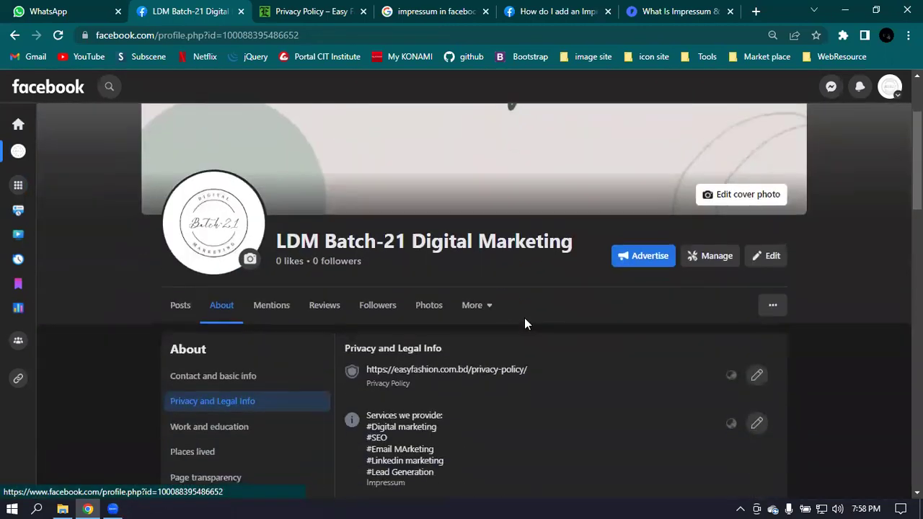
pyautogui.scroll(-1, 569, 295)
pyautogui.scroll(-2, 512, 274)
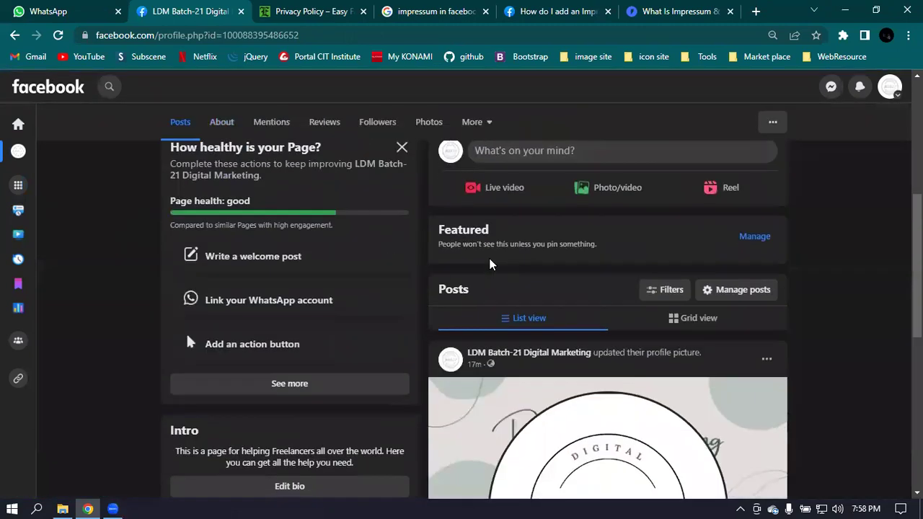
pyautogui.scroll(-5, 346, 264)
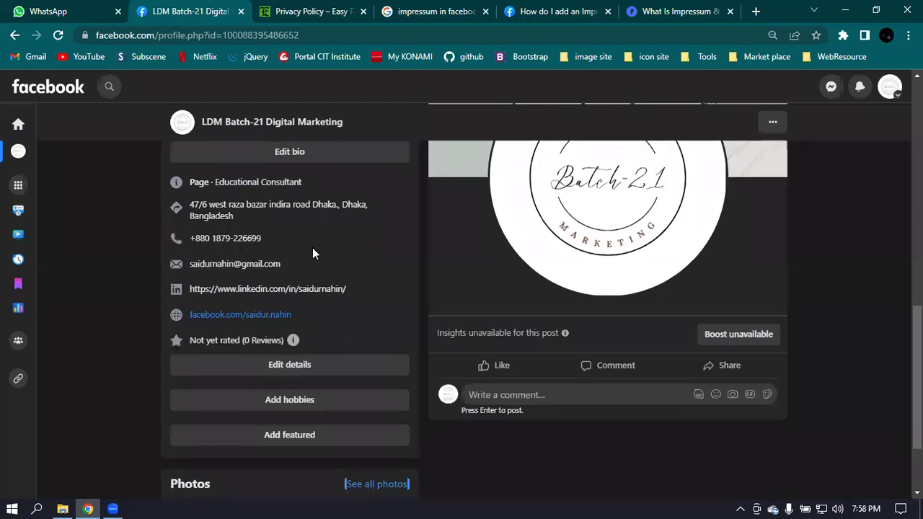
pyautogui.scroll(1, 312, 250)
pyautogui.scroll(-2, 276, 250)
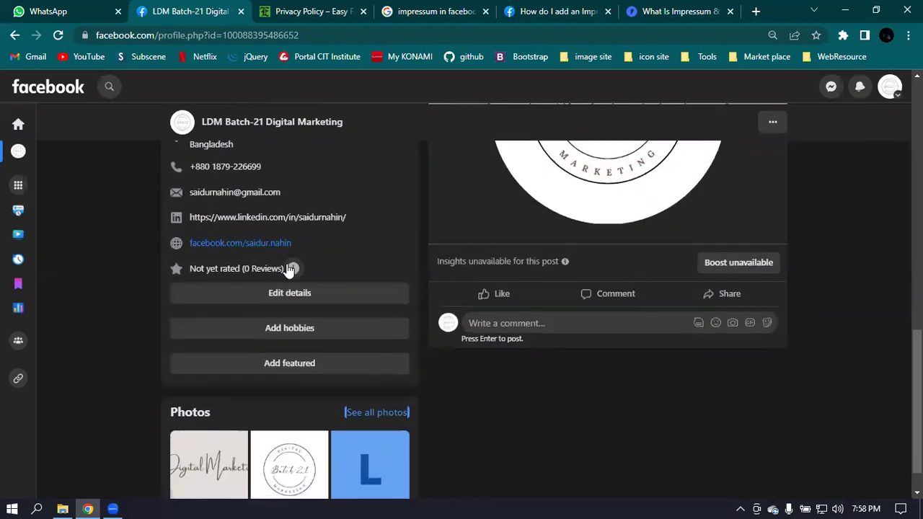
pyautogui.scroll(6, 488, 324)
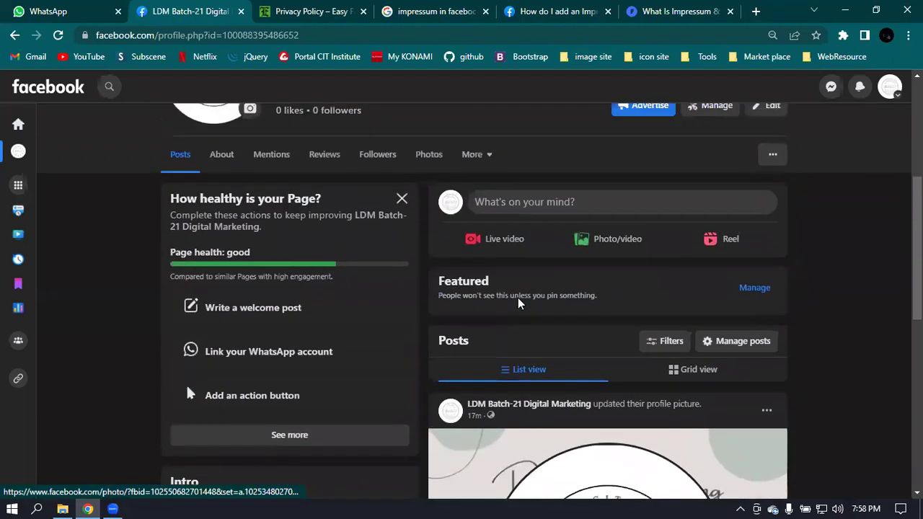
pyautogui.scroll(2, 518, 303)
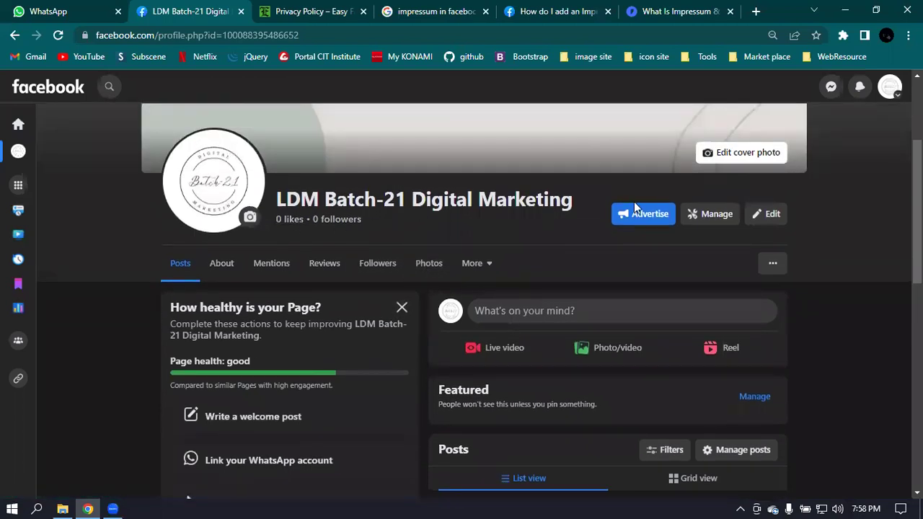
# Step: Review the Edit Page dialog's picture, cover, bio, intro, hobbies and featured sections, then close it
pyautogui.click(767, 214)
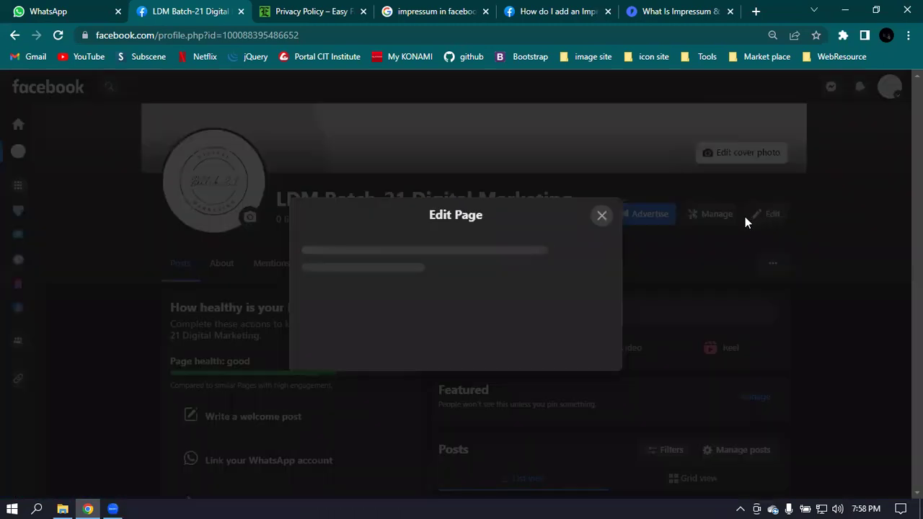
pyautogui.scroll(-8, 482, 232)
pyautogui.scroll(2, 482, 232)
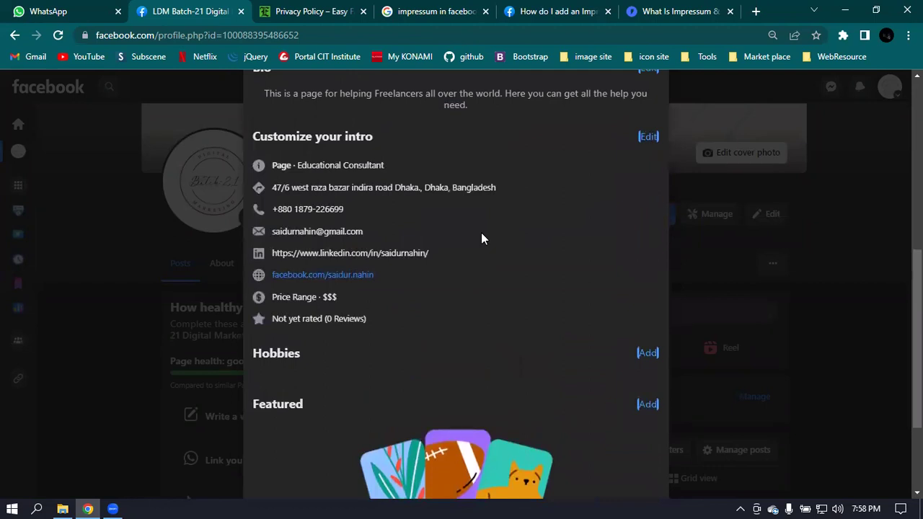
pyautogui.scroll(-2, 481, 233)
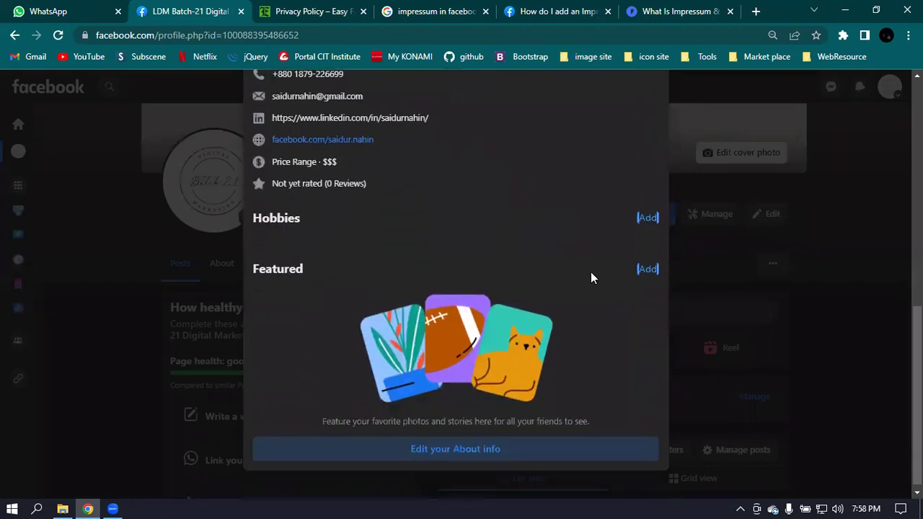
pyautogui.scroll(7, 667, 243)
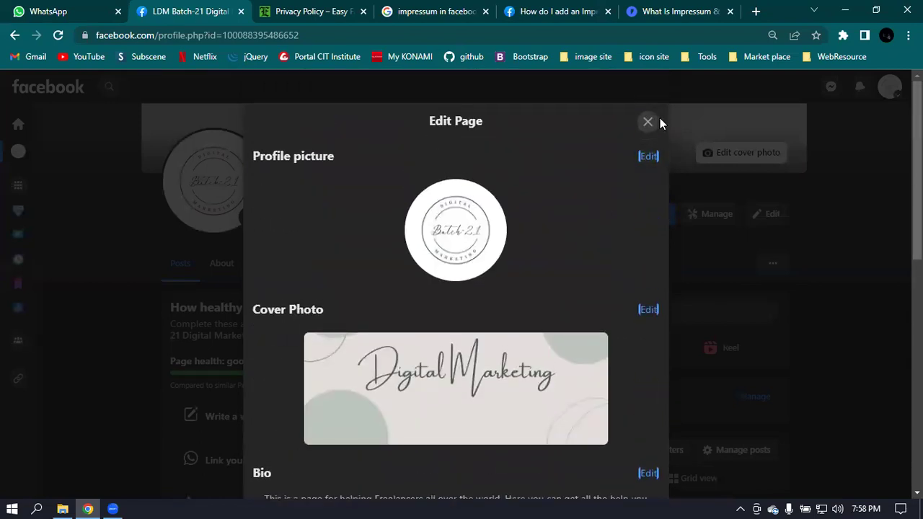
pyautogui.click(647, 121)
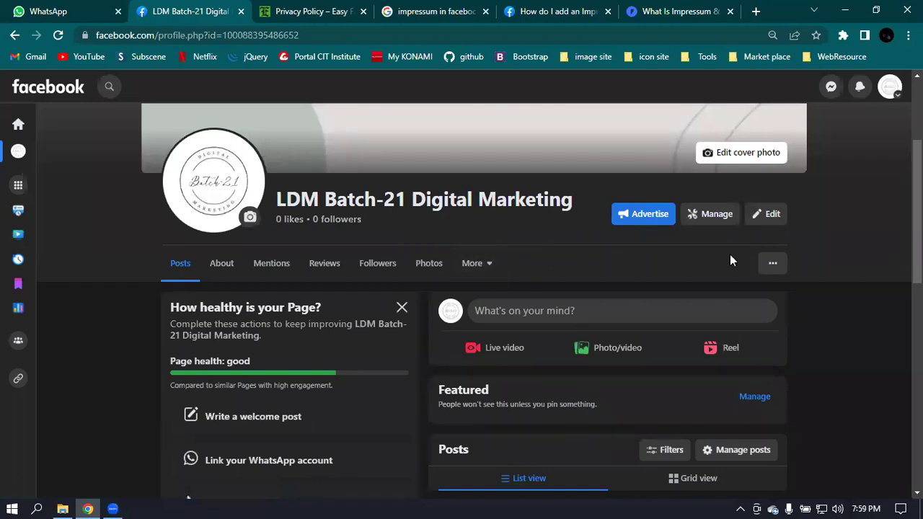
# Step: Open the page's professional dashboard and examine its 28-day overview, remaining setup steps, new Pages guide and frequently asked questions
pyautogui.click(714, 216)
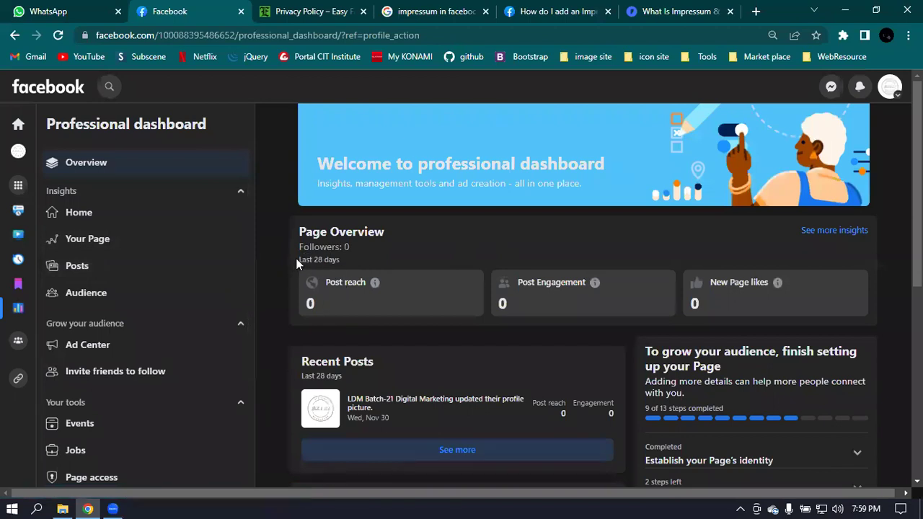
pyautogui.moveTo(296, 264); pyautogui.dragTo(346, 265)
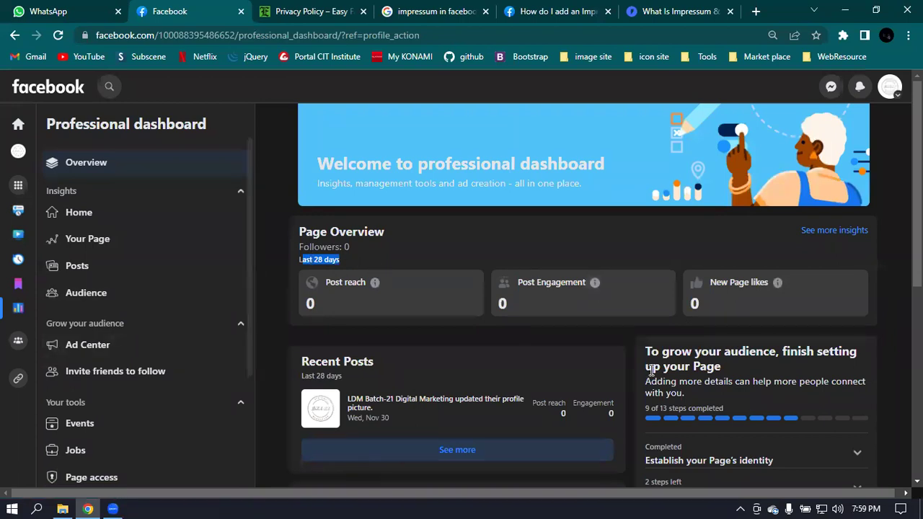
pyautogui.click(435, 253)
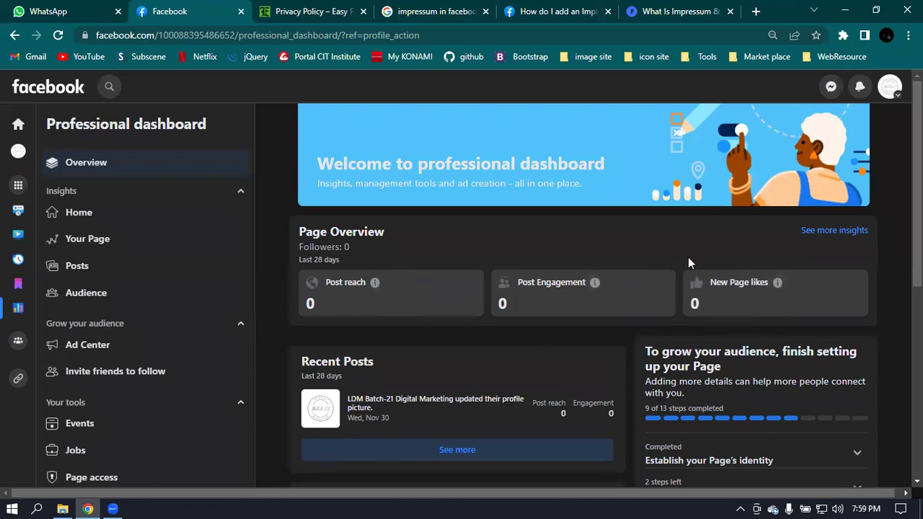
pyautogui.scroll(-4, 687, 263)
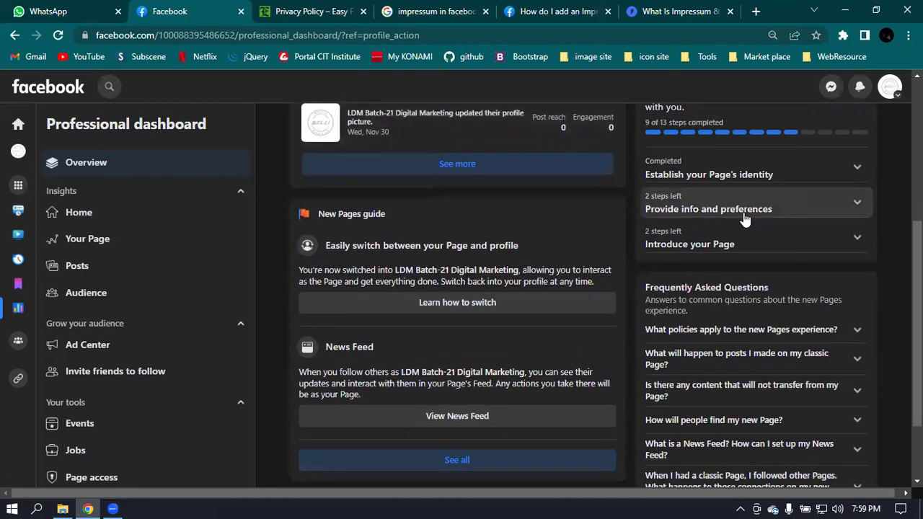
pyautogui.scroll(-2, 745, 219)
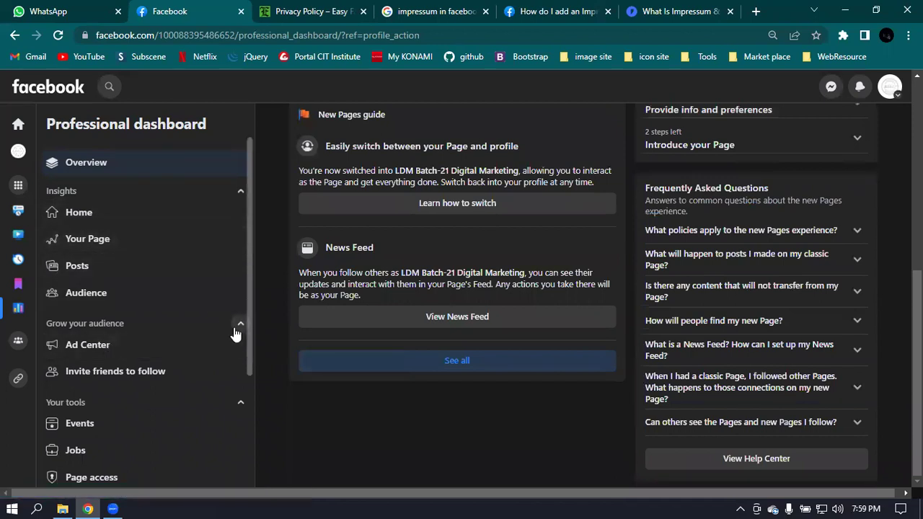
# Step: Collapse the Grow your audience, Your tools, Platform tools and Tools to try sections of the professional dashboard
pyautogui.click(238, 326)
pyautogui.click(240, 361)
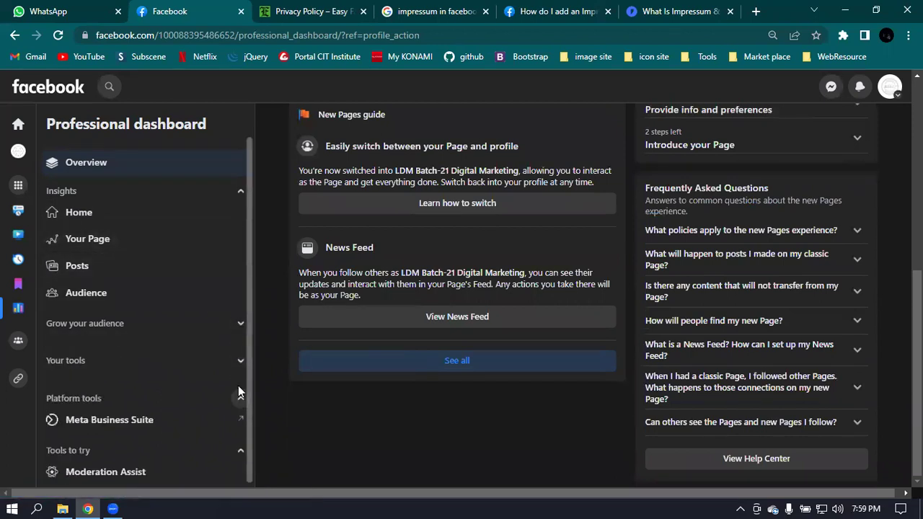
pyautogui.click(240, 396)
pyautogui.click(240, 435)
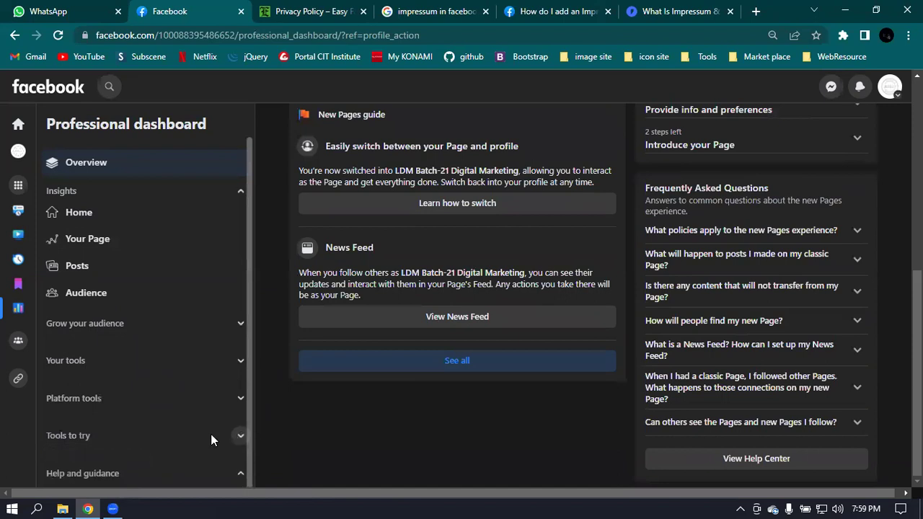
# Step: Collapse the Help and guidance section of the professional dashboard
pyautogui.scroll(-1, 202, 434)
pyautogui.click(241, 404)
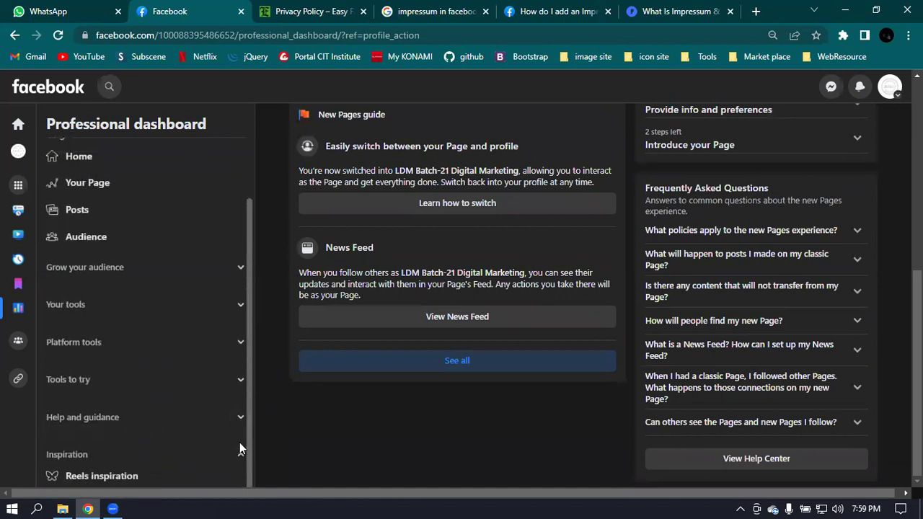
pyautogui.scroll(1, 146, 350)
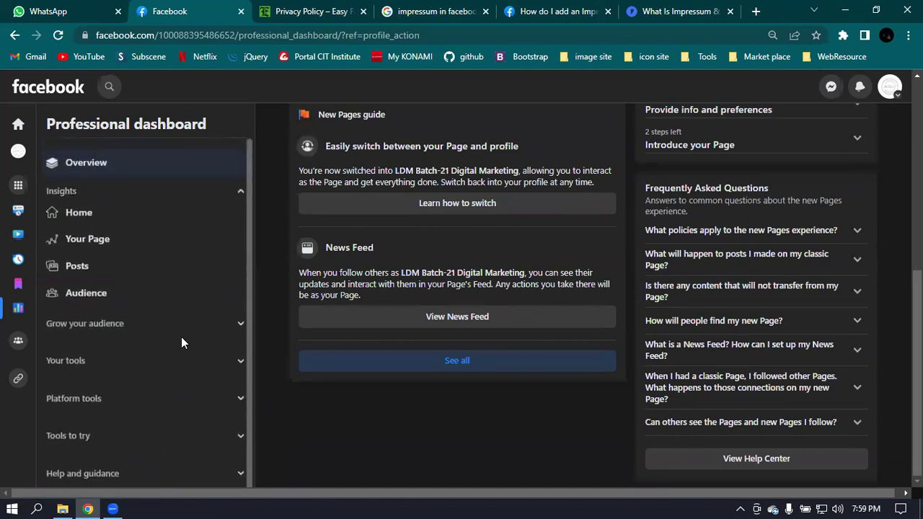
# Step: Examine the discovery, interaction and other metrics in the Your Page insights, and check the Audience insights
pyautogui.click(97, 246)
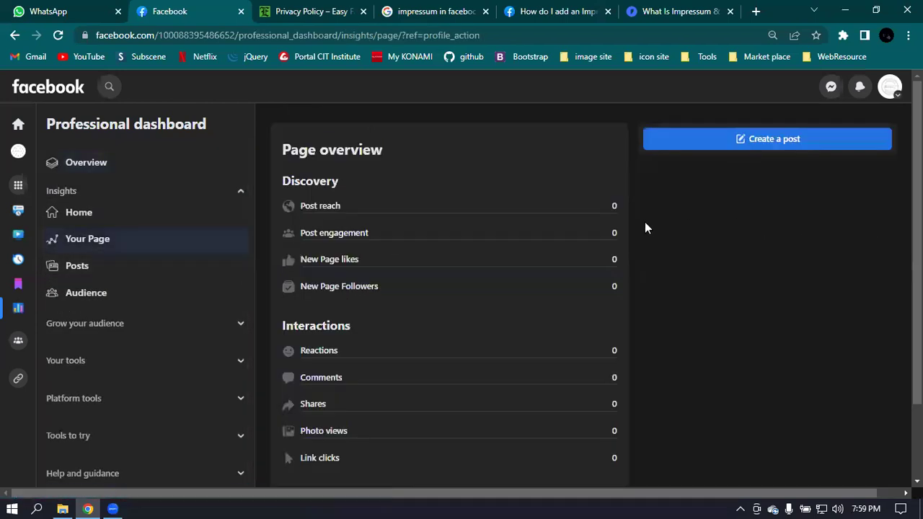
pyautogui.scroll(-2, 286, 156)
pyautogui.scroll(1, 391, 179)
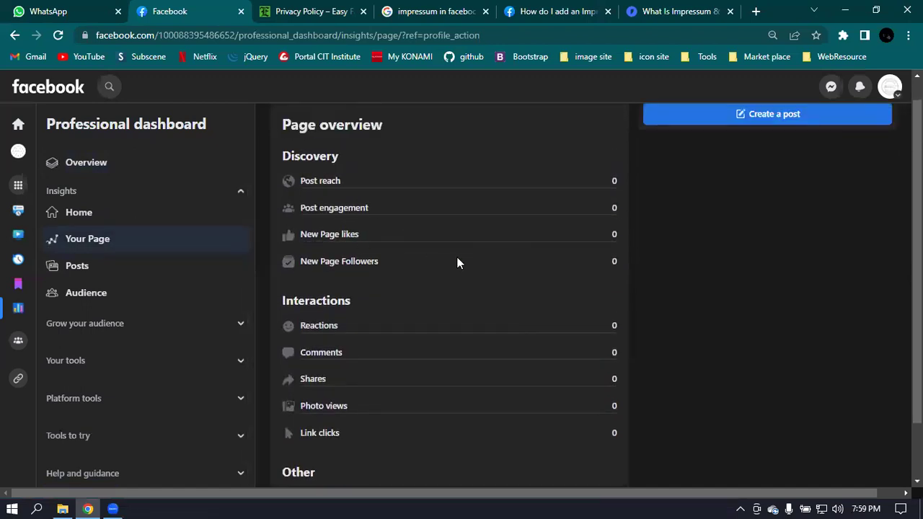
pyautogui.scroll(-1, 432, 282)
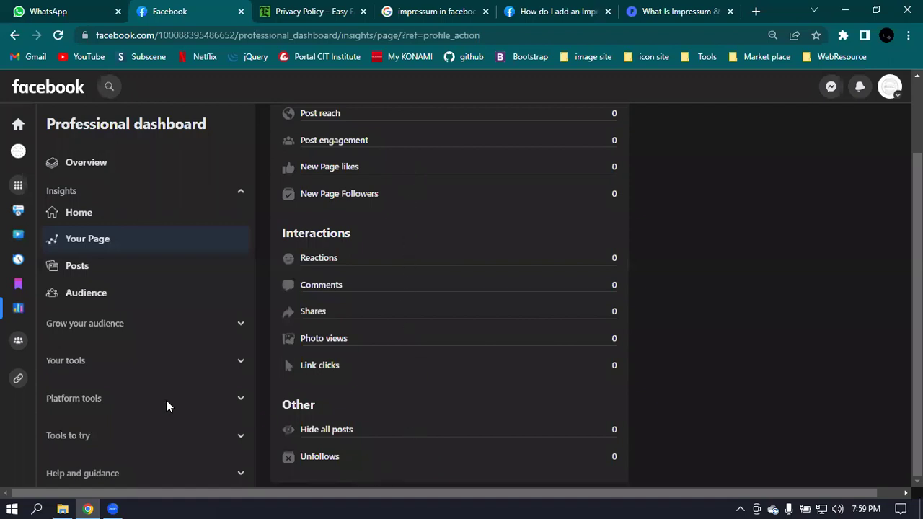
pyautogui.click(91, 298)
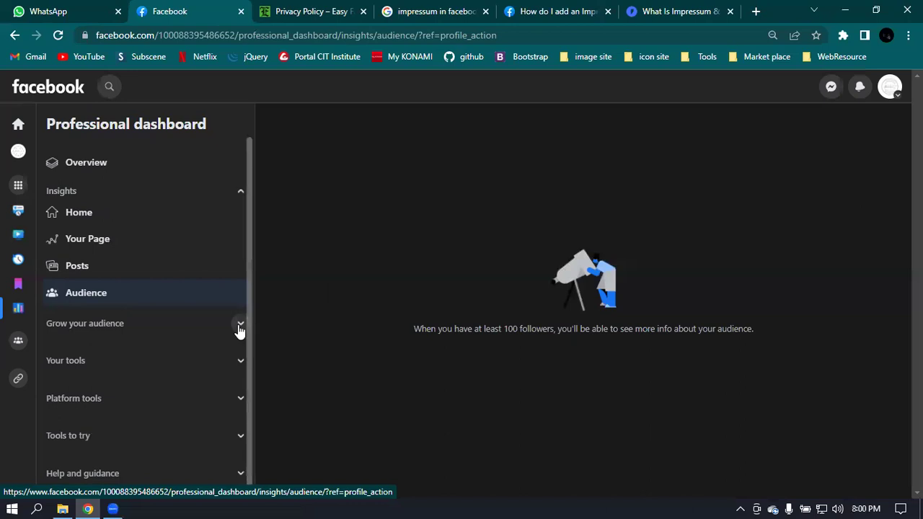
# Step: Expand the Grow your audience and Your tools sections of the dashboard and open the Page access settings
pyautogui.click(239, 325)
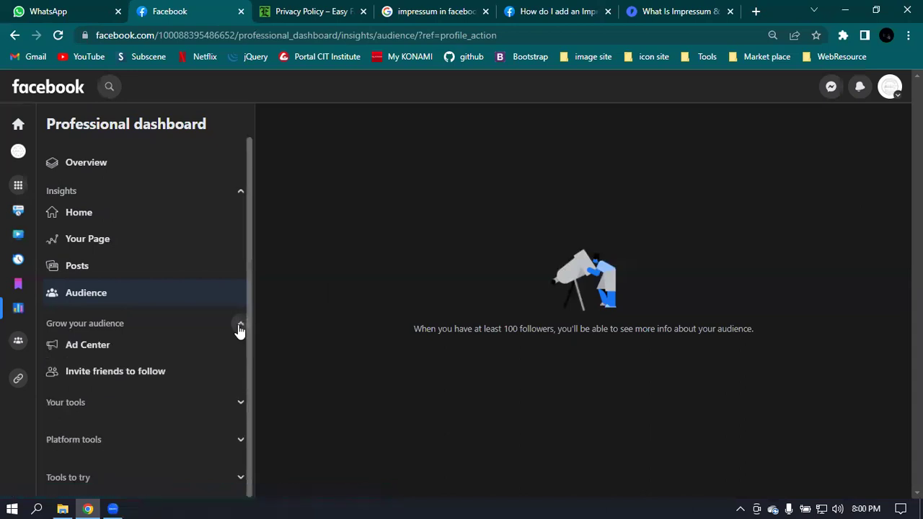
pyautogui.click(239, 408)
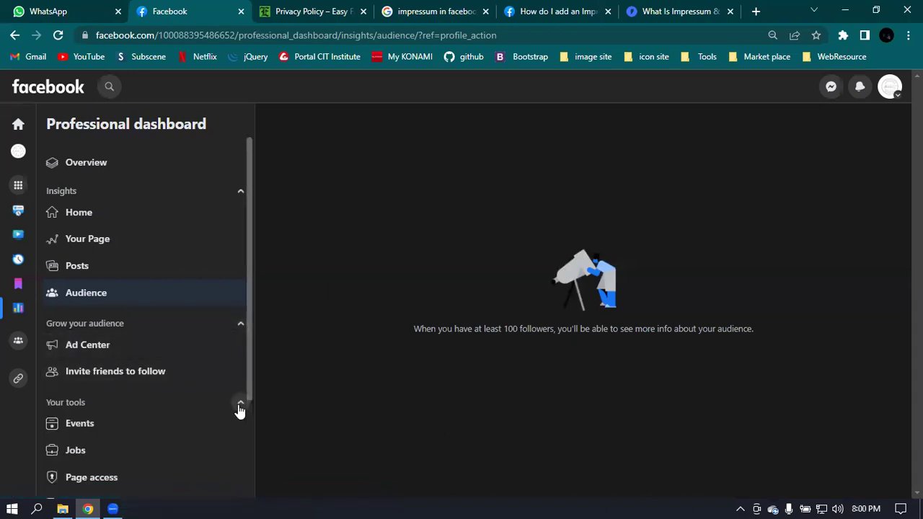
pyautogui.scroll(-2, 189, 420)
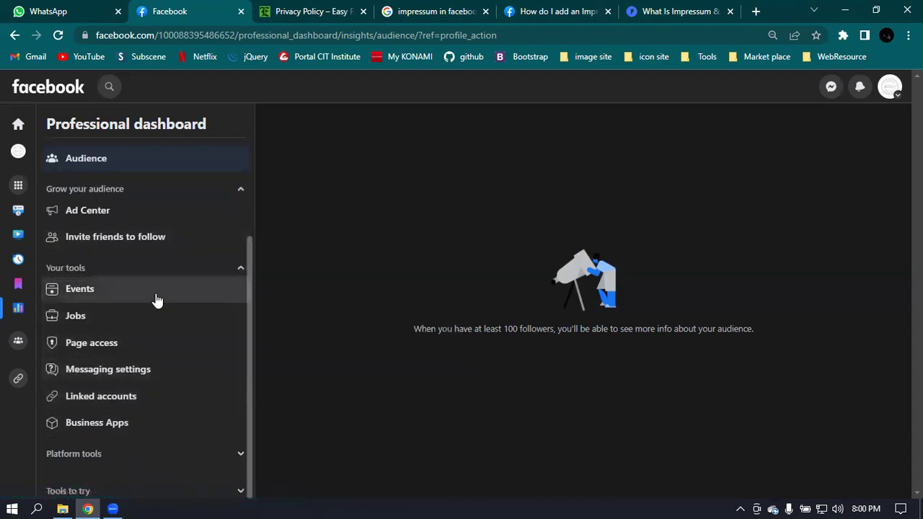
pyautogui.click(107, 349)
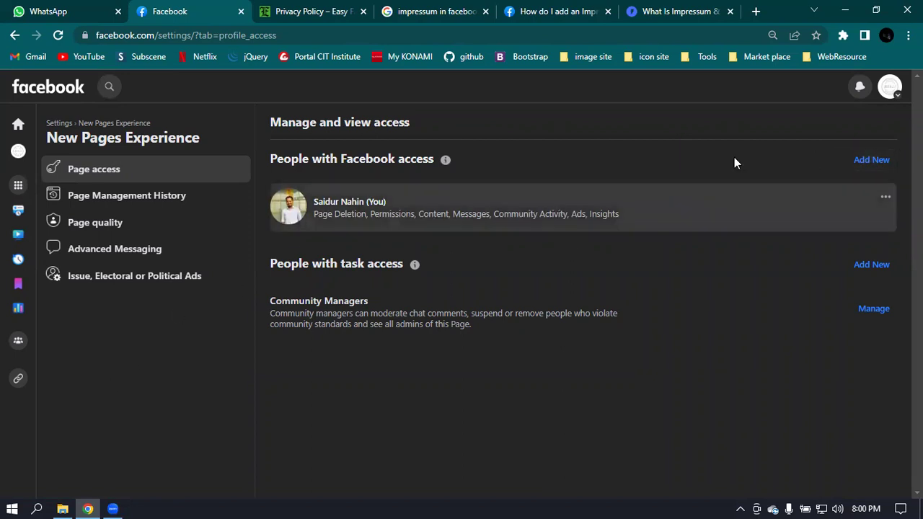
# Step: Start adding a person with Facebook access to the page and search for a candidate by name
pyautogui.click(866, 162)
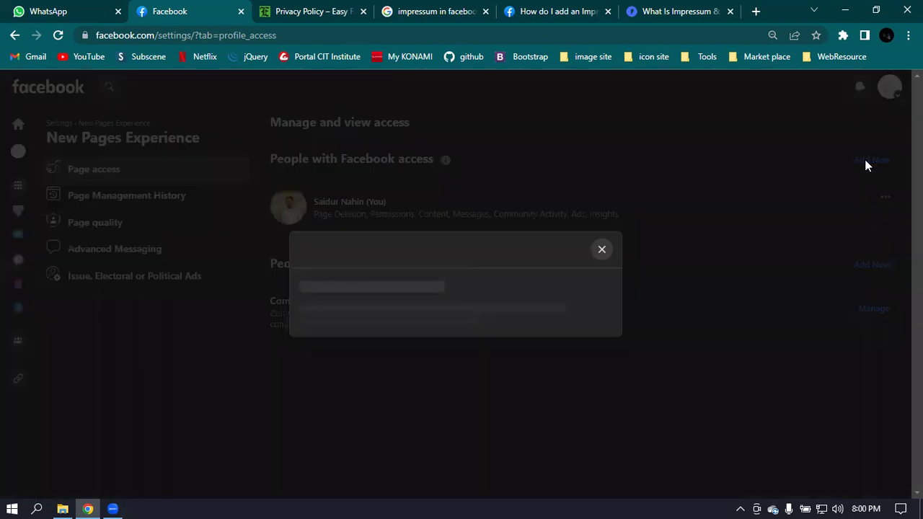
pyautogui.click(587, 389)
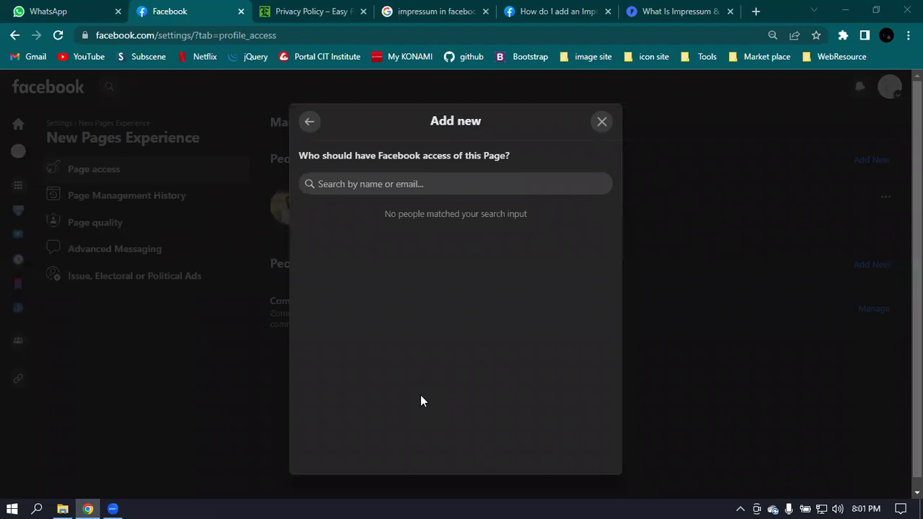
pyautogui.click(374, 183)
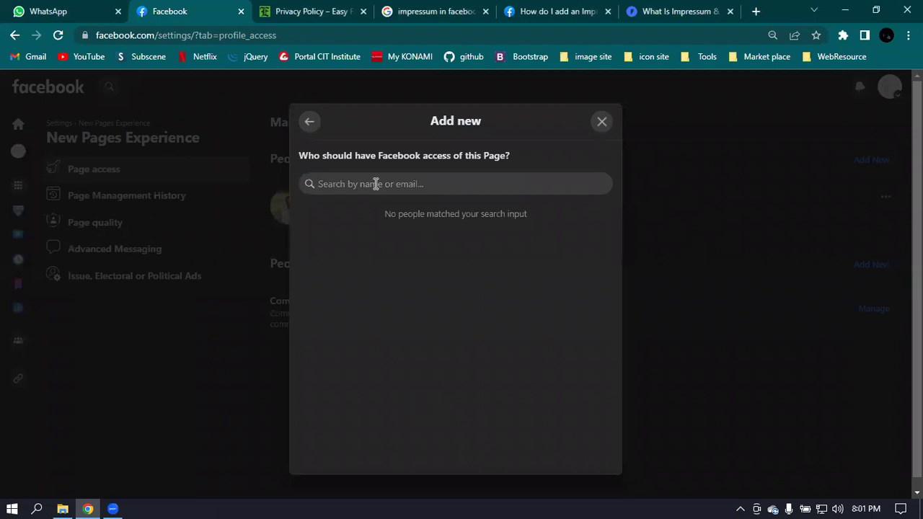
pyautogui.write('Md')
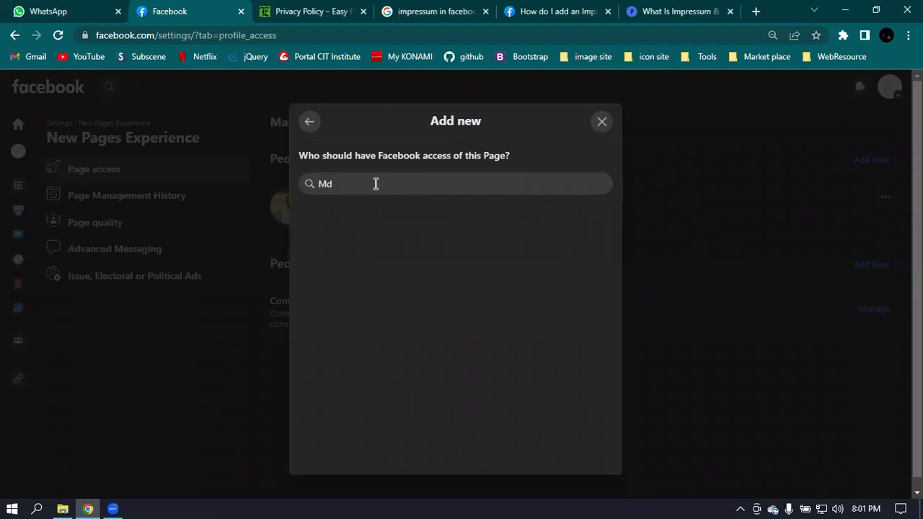
pyautogui.write('. s')
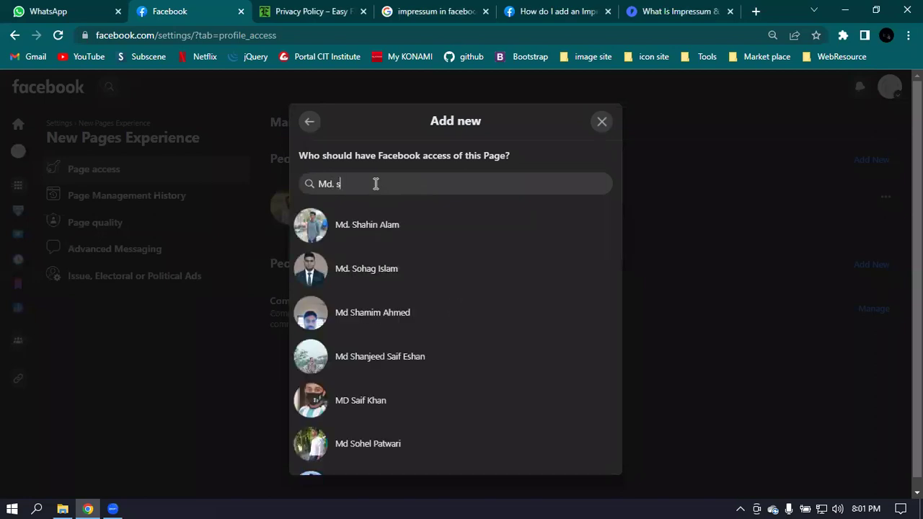
pyautogui.write('ah')
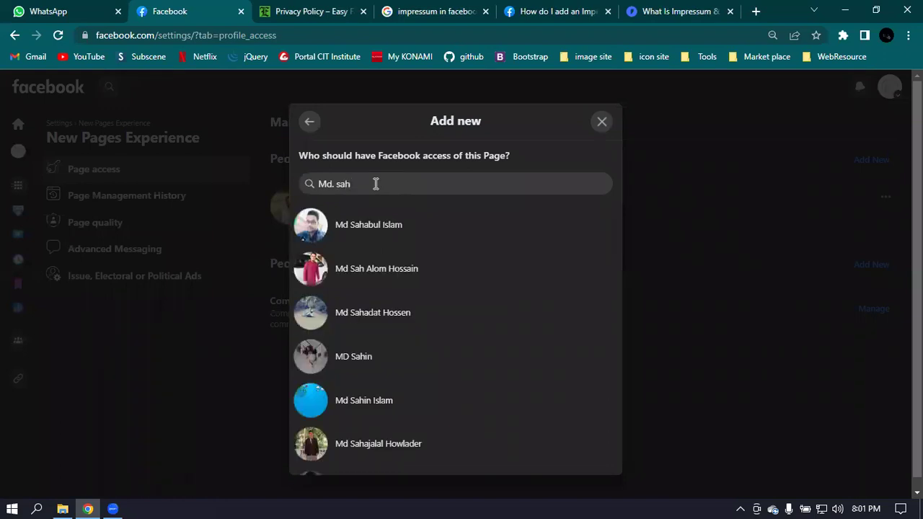
pyautogui.press('BackSpace')
pyautogui.press('BackSpace')
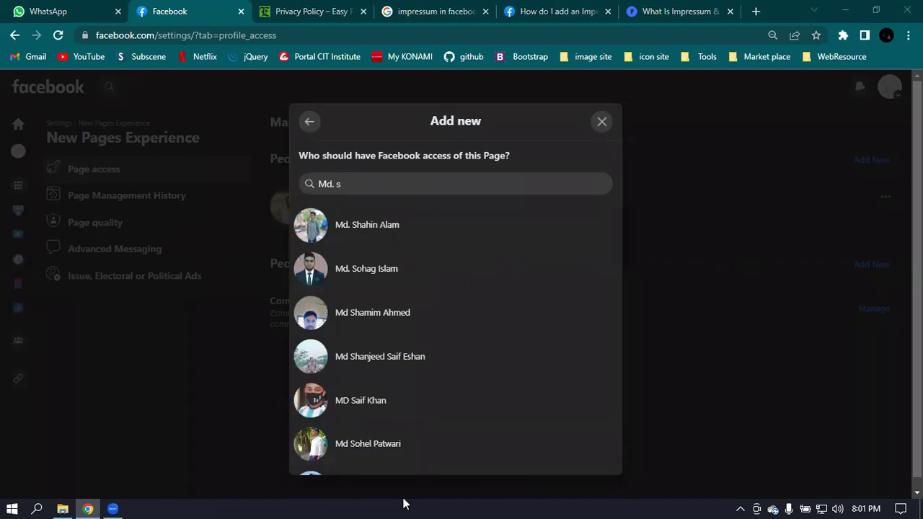
# Step: Select the first matching person, review the permissions, allow full control, and close the dialog without giving access
pyautogui.click(465, 230)
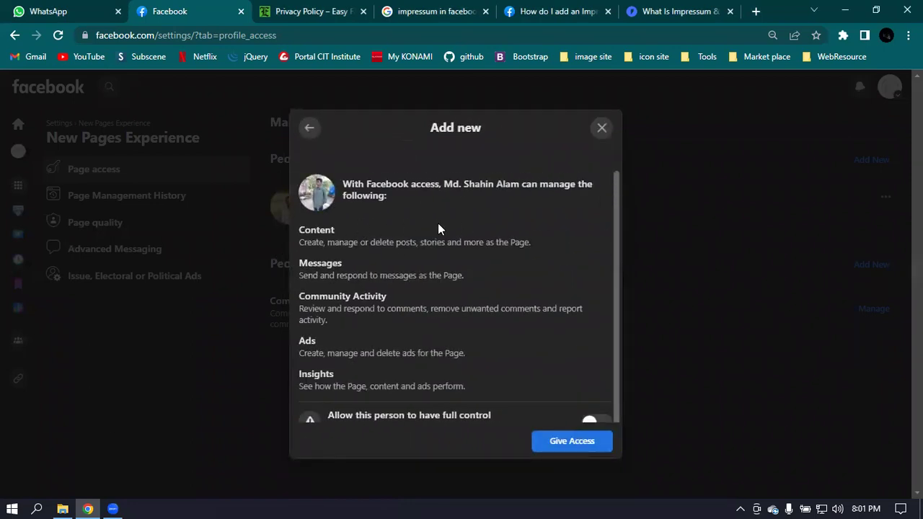
pyautogui.scroll(-1, 443, 220)
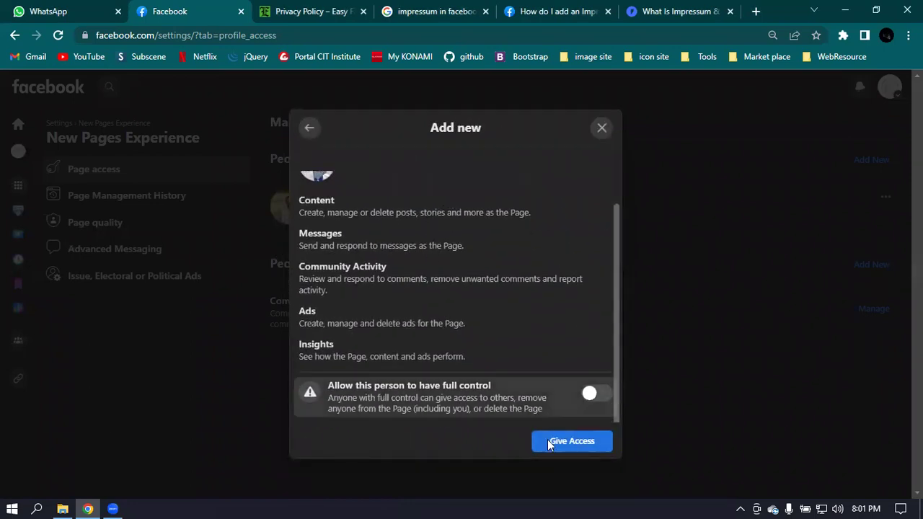
pyautogui.scroll(1, 418, 303)
pyautogui.scroll(-1, 447, 320)
pyautogui.click(592, 393)
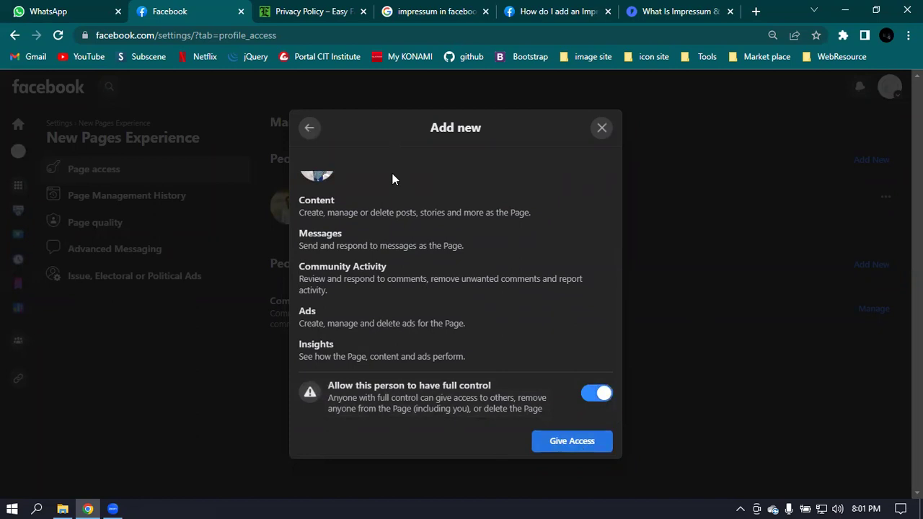
pyautogui.click(602, 130)
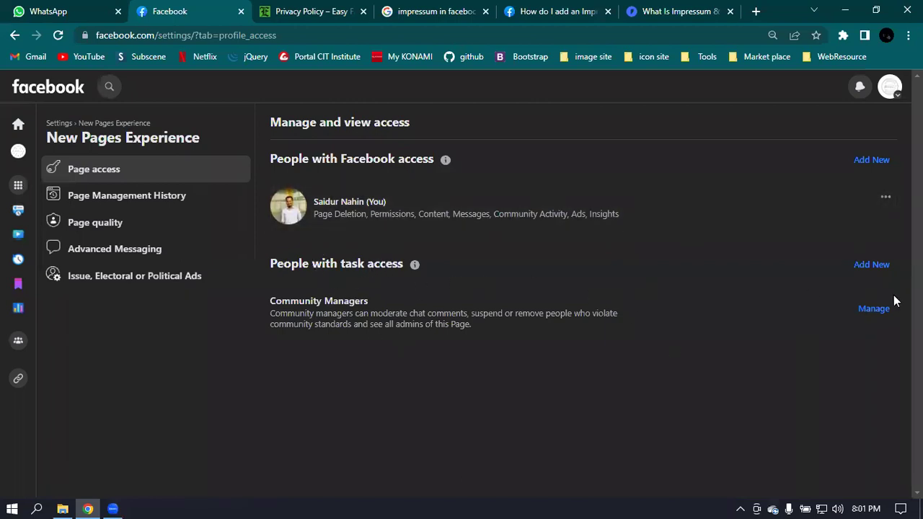
# Step: Look through the task access dialog and the Community Managers moderation page, and return to the Page access settings
pyautogui.click(882, 266)
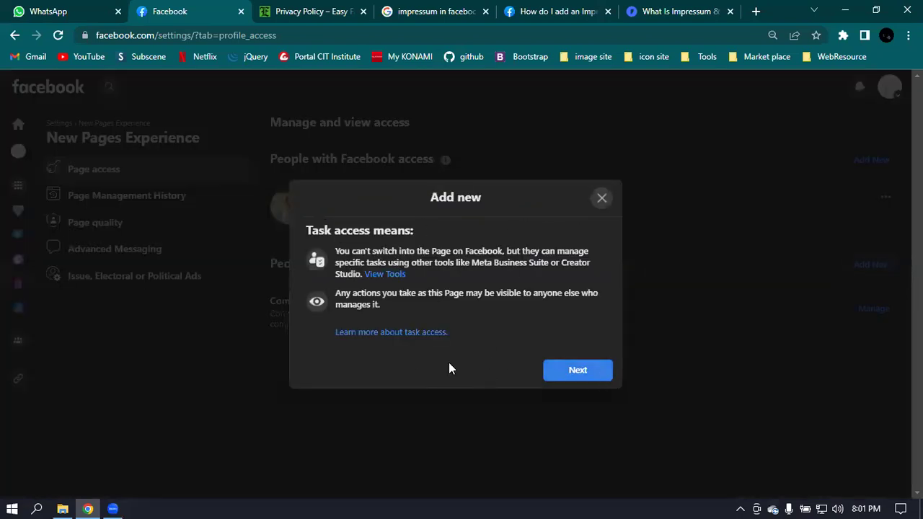
pyautogui.click(593, 377)
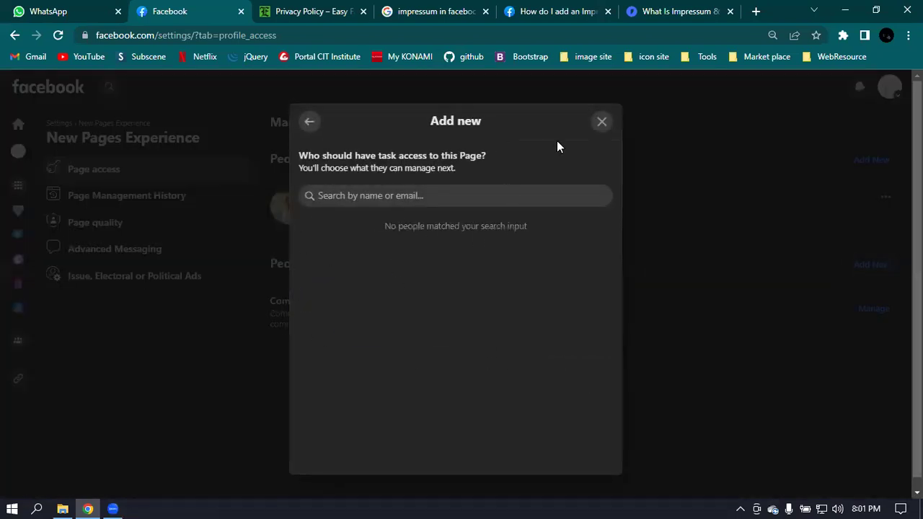
pyautogui.click(601, 121)
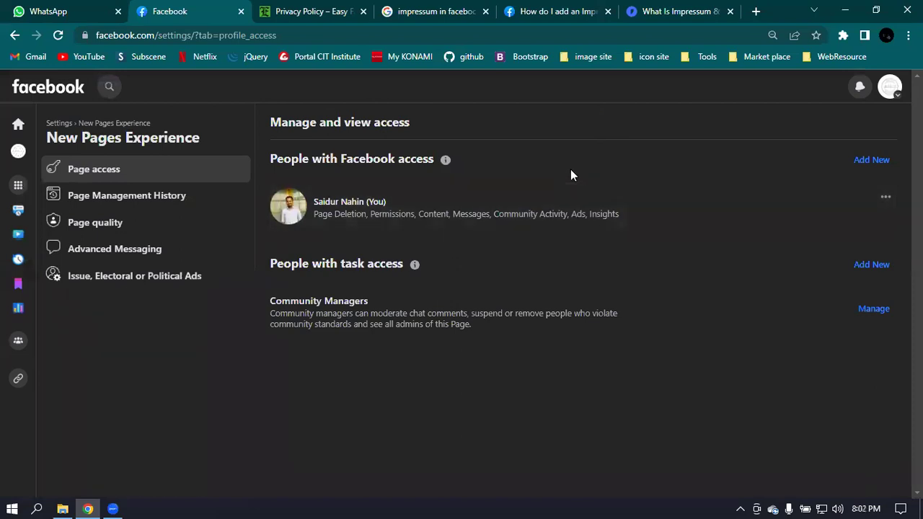
pyautogui.click(883, 316)
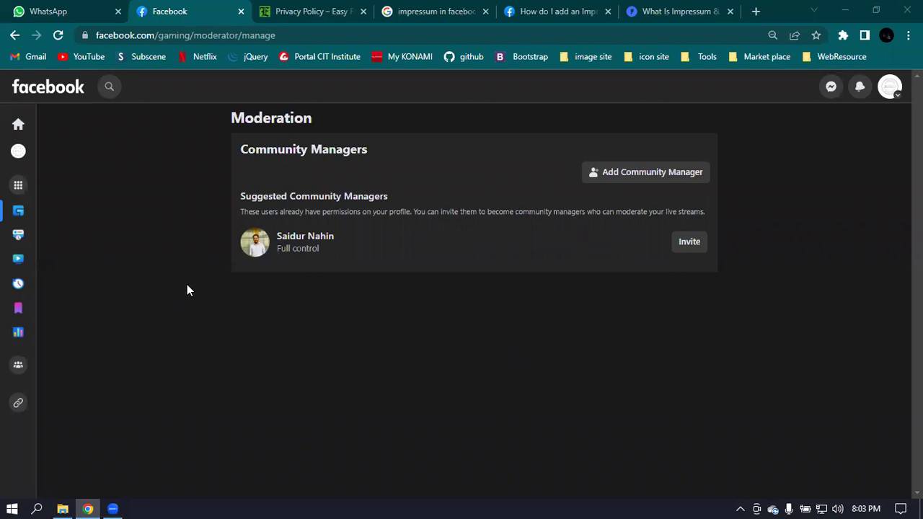
pyautogui.click(14, 35)
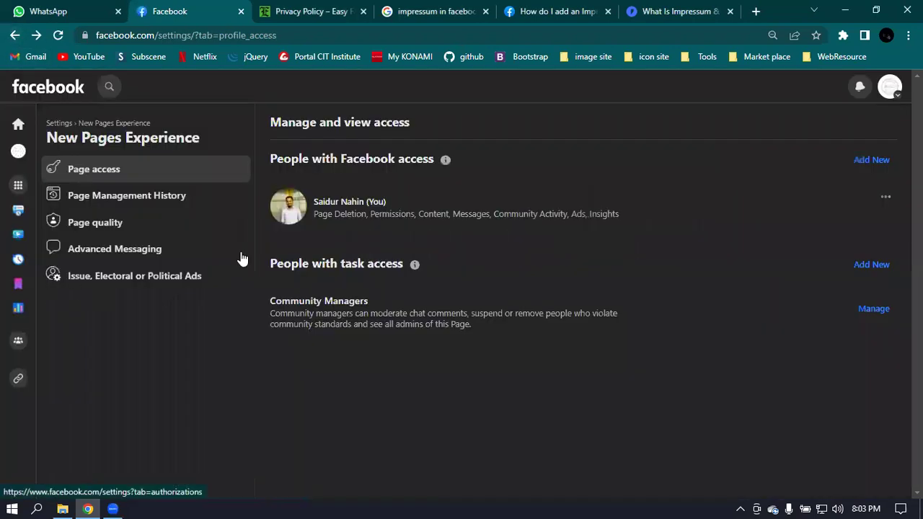
# Step: Check the Page Quality report for Community Standards violations and rate its information as helpful
pyautogui.click(113, 224)
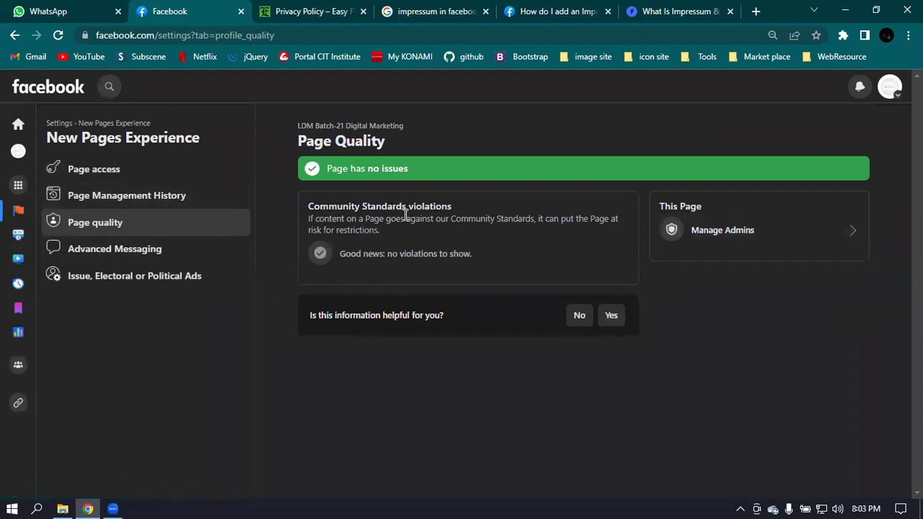
pyautogui.moveTo(441, 254); pyautogui.dragTo(341, 257)
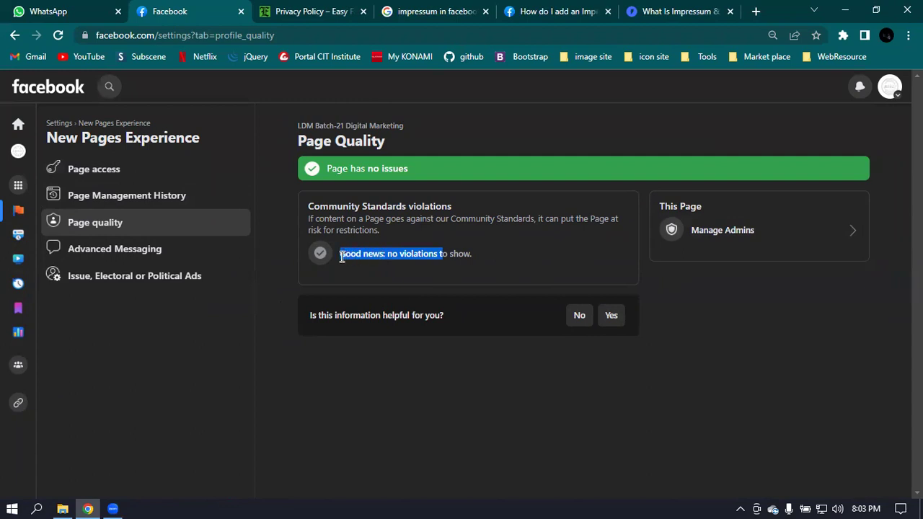
pyautogui.click(495, 259)
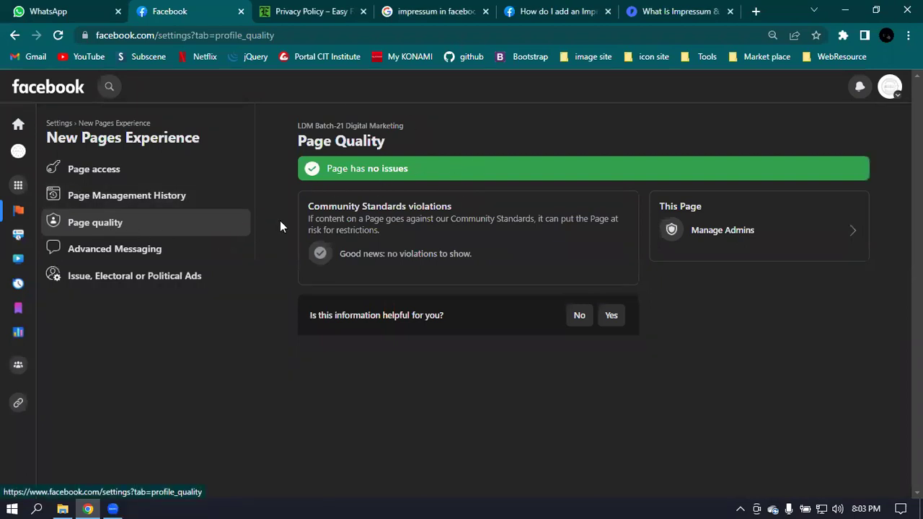
pyautogui.click(610, 315)
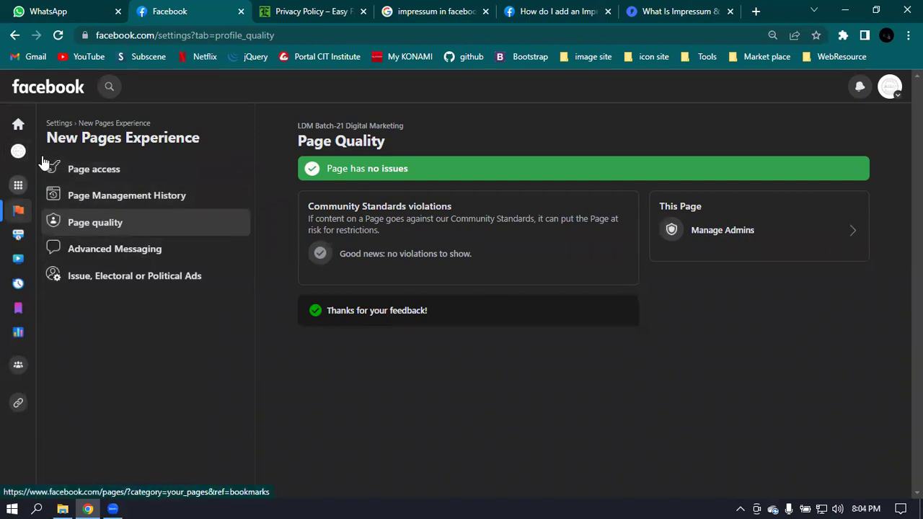
# Step: View the General Page settings, return to the page, and reopen Page access through its professional dashboard
pyautogui.click(55, 123)
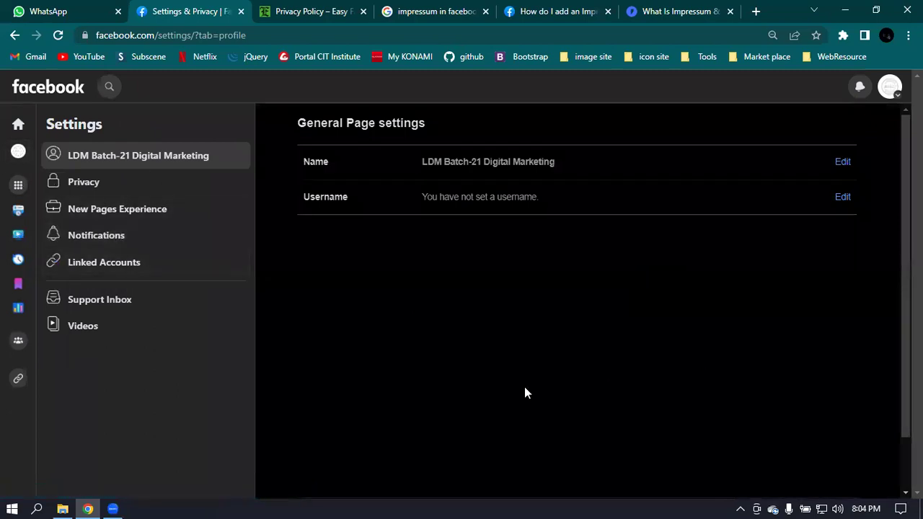
pyautogui.click(18, 150)
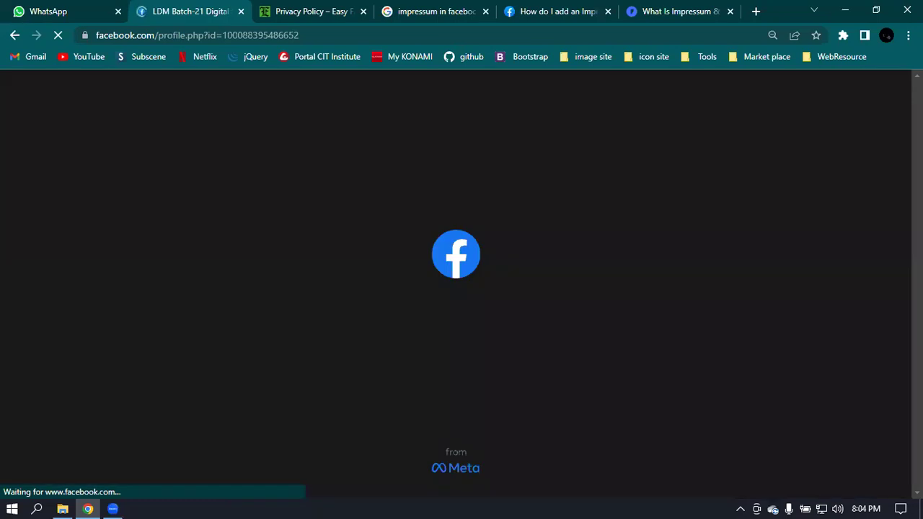
pyautogui.scroll(-3, 714, 332)
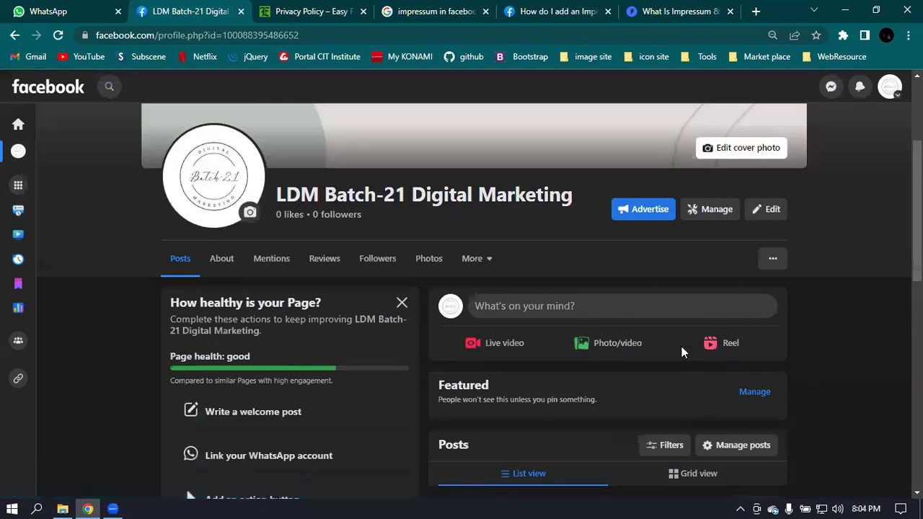
pyautogui.click(717, 215)
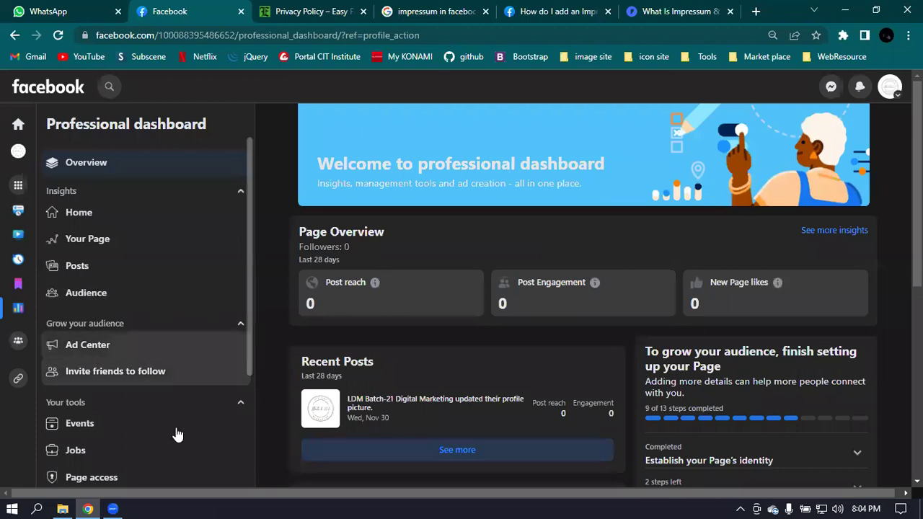
pyautogui.scroll(-2, 177, 432)
pyautogui.click(110, 349)
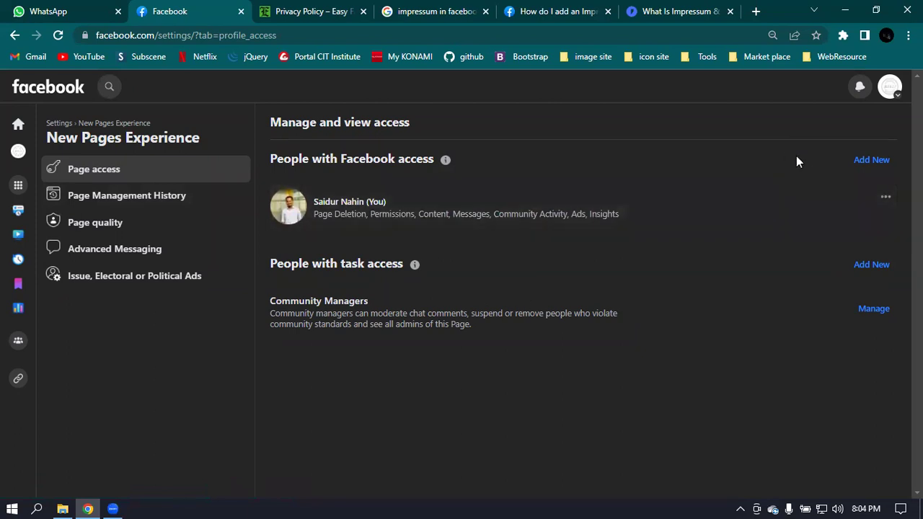
# Step: Rate the Page Quality information as helpful and return to the General Page settings
pyautogui.click(99, 227)
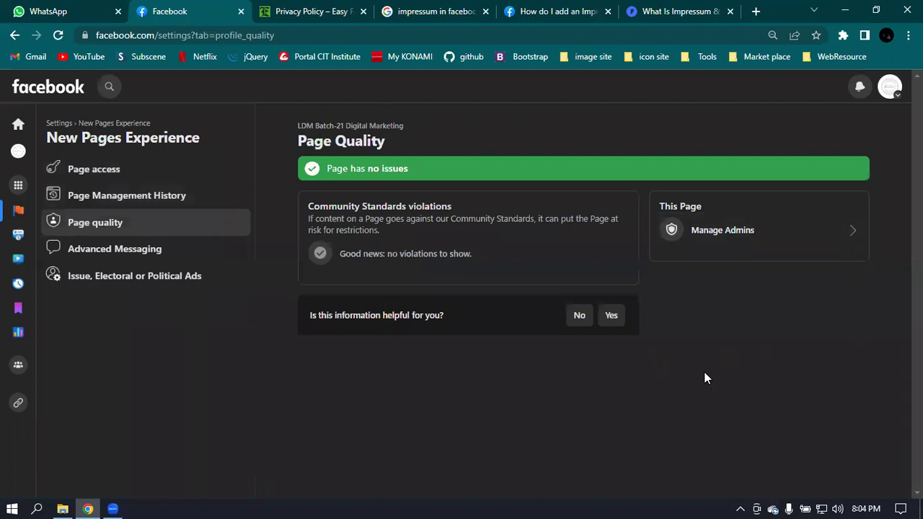
pyautogui.click(611, 317)
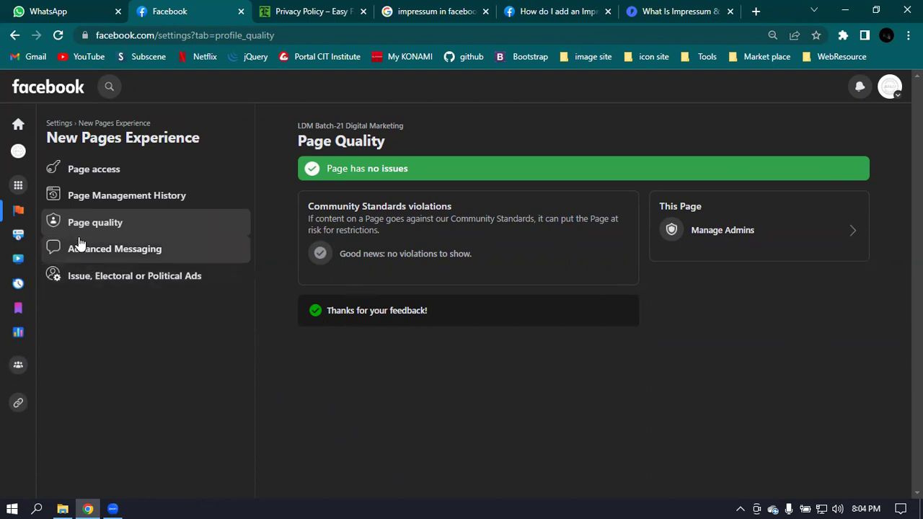
pyautogui.click(60, 124)
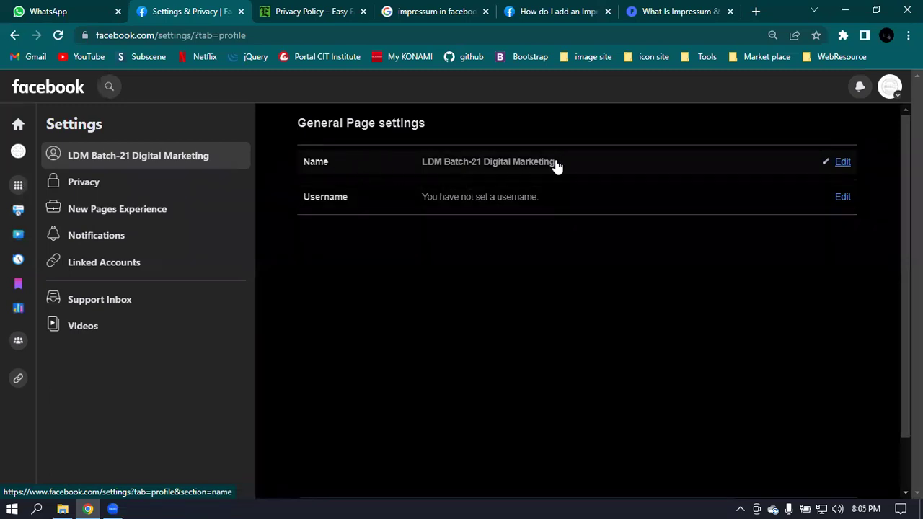
# Step: Look at the page's name editing options, open its username for editing, and examine the settings address
pyautogui.click(649, 165)
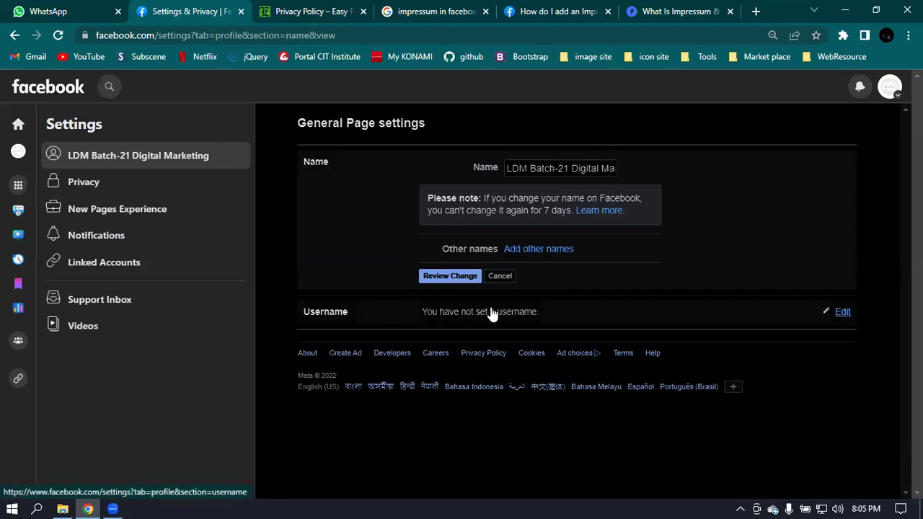
pyautogui.click(325, 317)
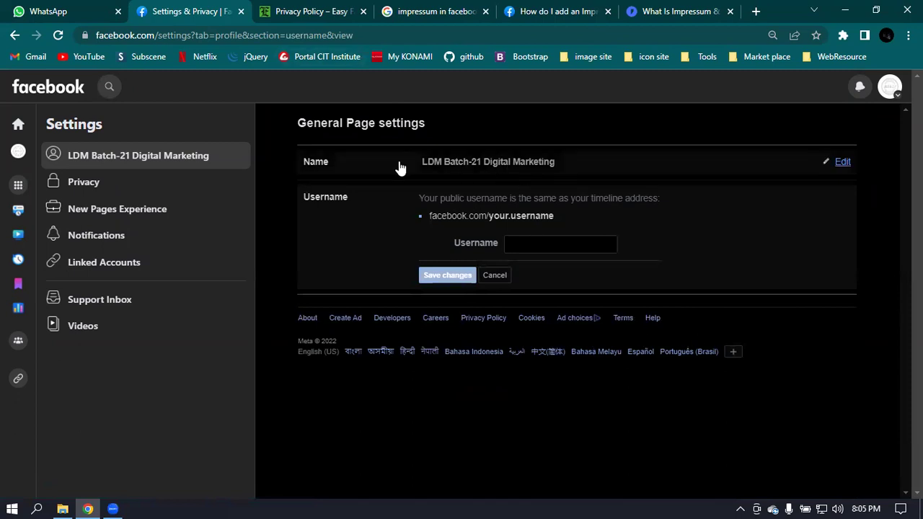
pyautogui.click(403, 35)
pyautogui.click(455, 37)
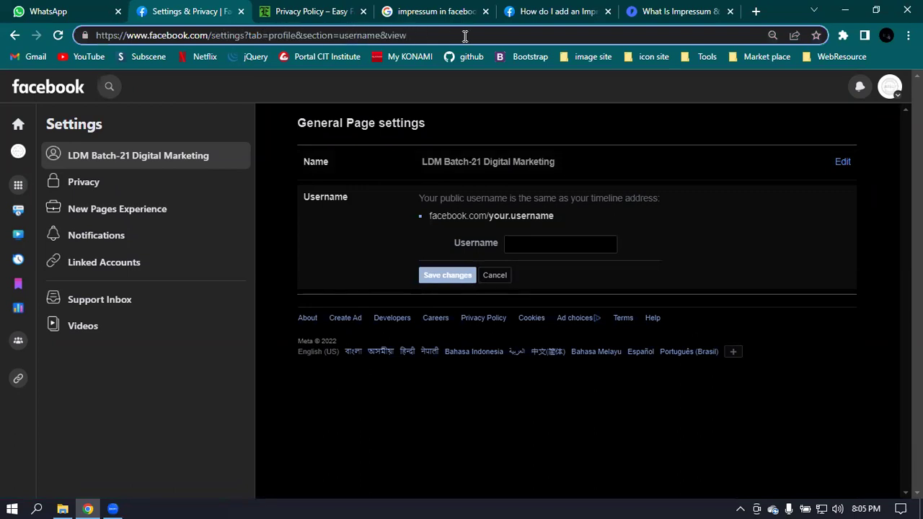
# Step: Open the LDM Batch-21 Digital Marketing page in a new tab and highlight the numeric profile ID in its web address
pyautogui.rightClick(18, 151)
pyautogui.click(48, 153)
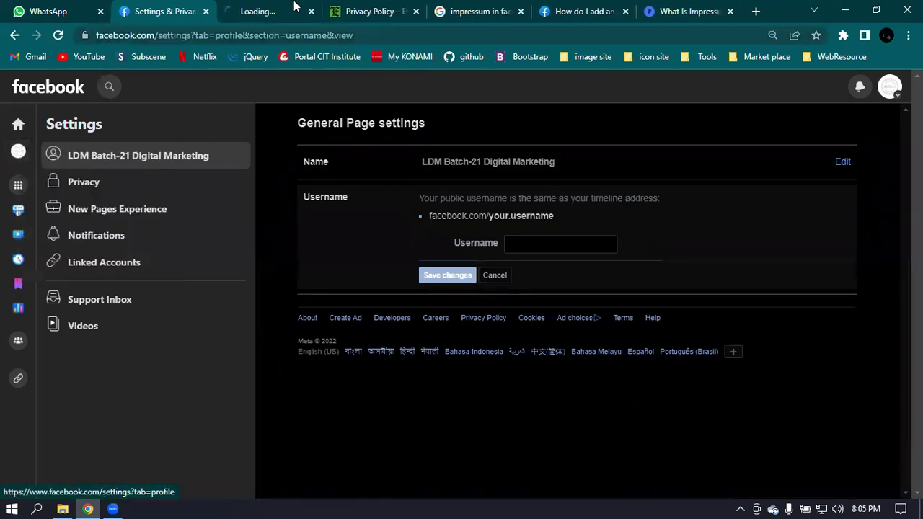
pyautogui.click(254, 12)
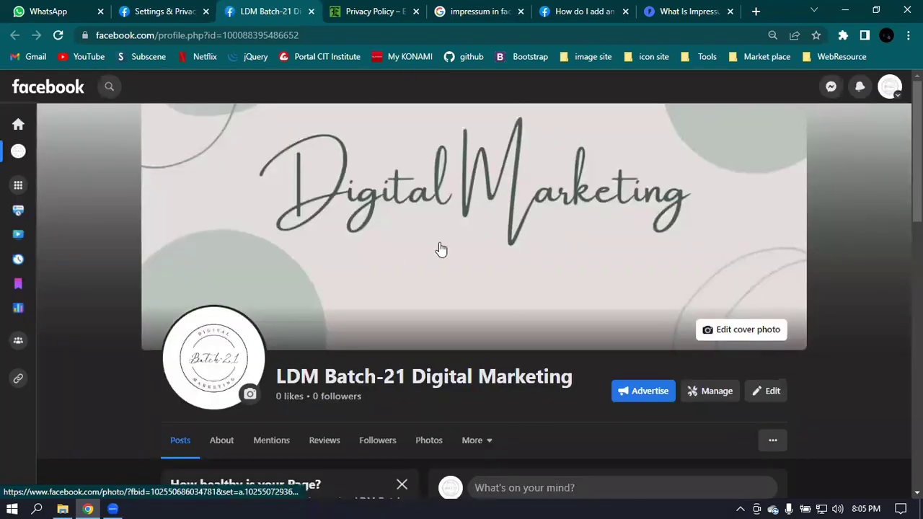
pyautogui.scroll(-2, 443, 253)
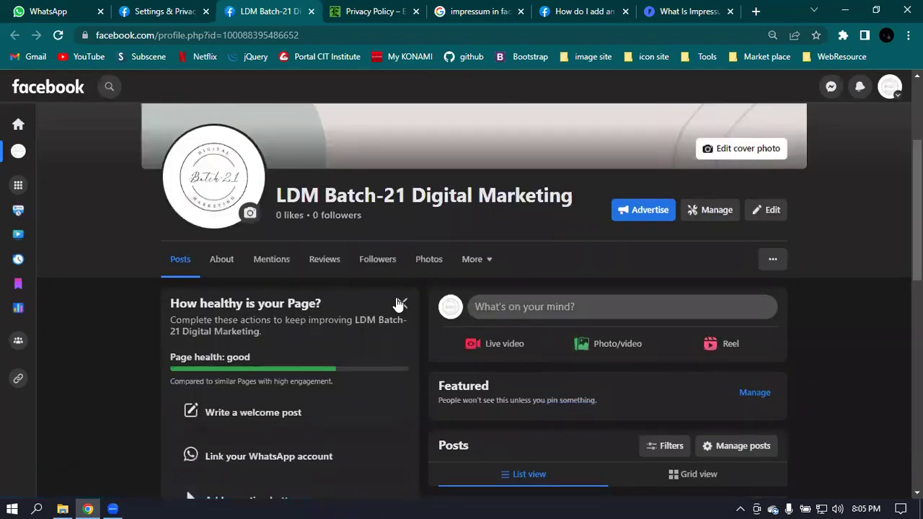
pyautogui.scroll(2, 399, 303)
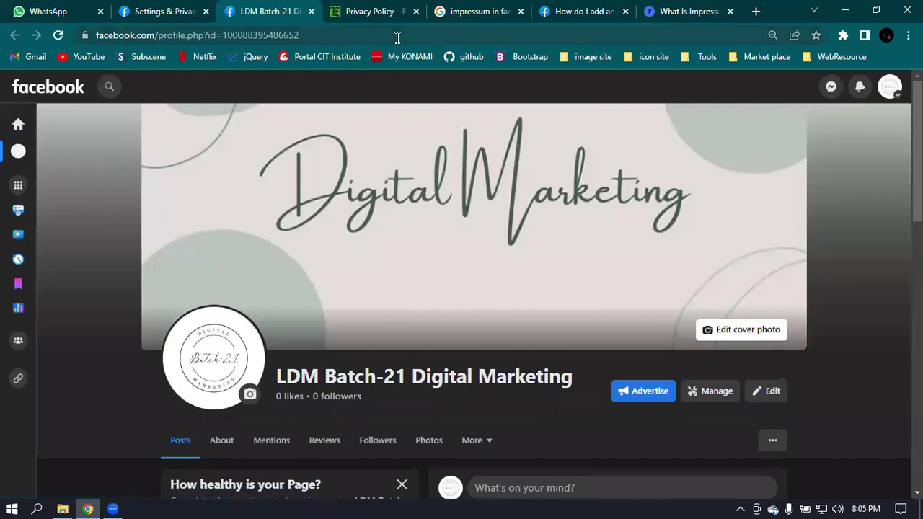
pyautogui.click(470, 35)
pyautogui.click(475, 35)
pyautogui.doubleClick(343, 35)
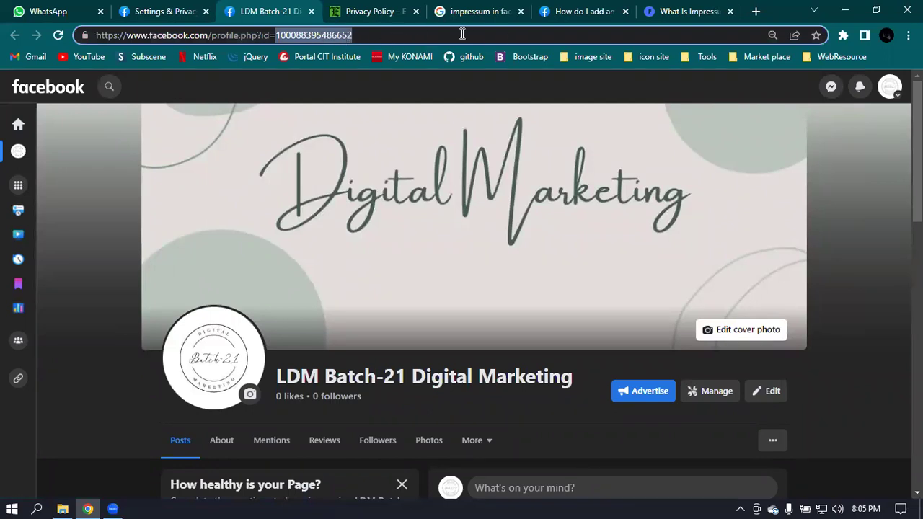
# Step: In the General Page settings, set the page's username to Batch21DM and start saving it, proceeding to the account password confirmation
pyautogui.click(170, 8)
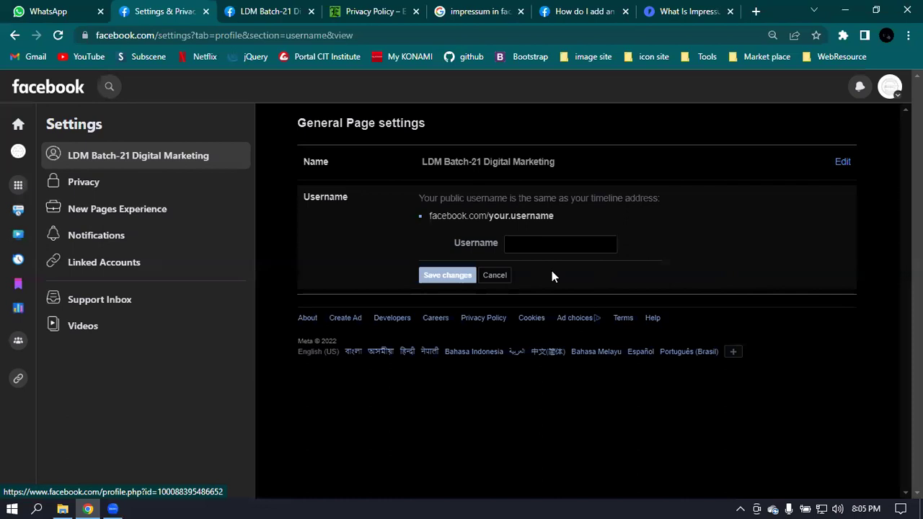
pyautogui.click(545, 243)
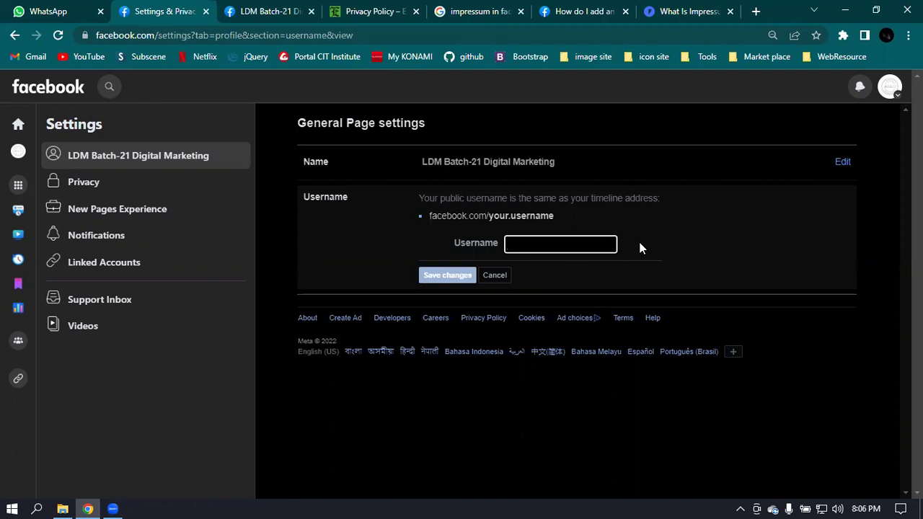
pyautogui.write('b')
pyautogui.press('BackSpace')
pyautogui.write('Ba')
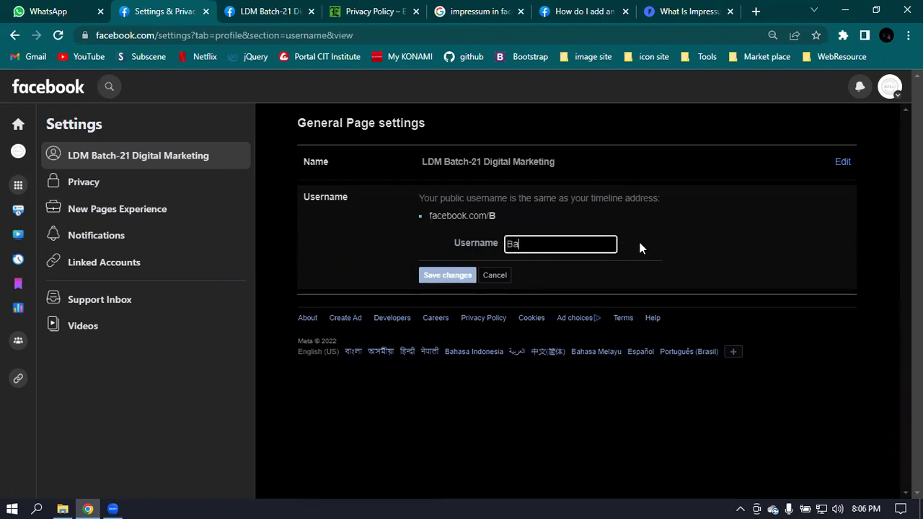
pyautogui.write('tch')
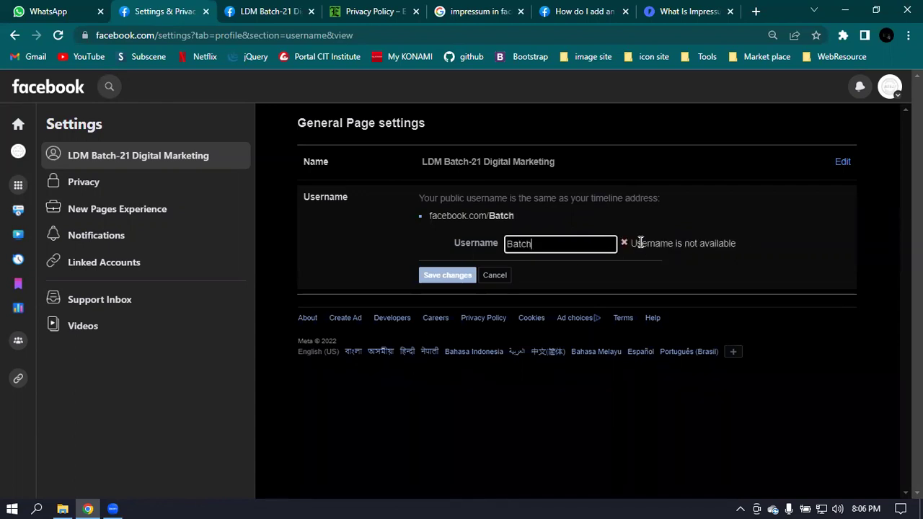
pyautogui.write('21DM')
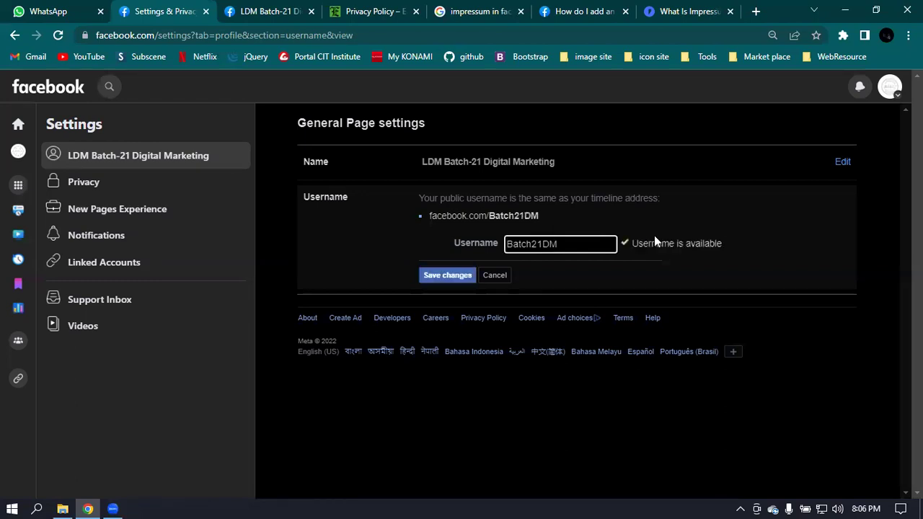
pyautogui.click(449, 278)
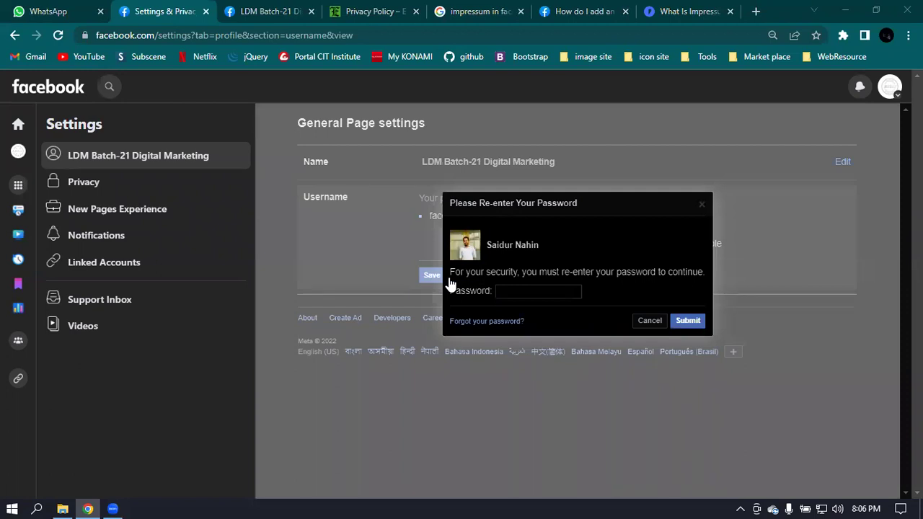
pyautogui.click(526, 290)
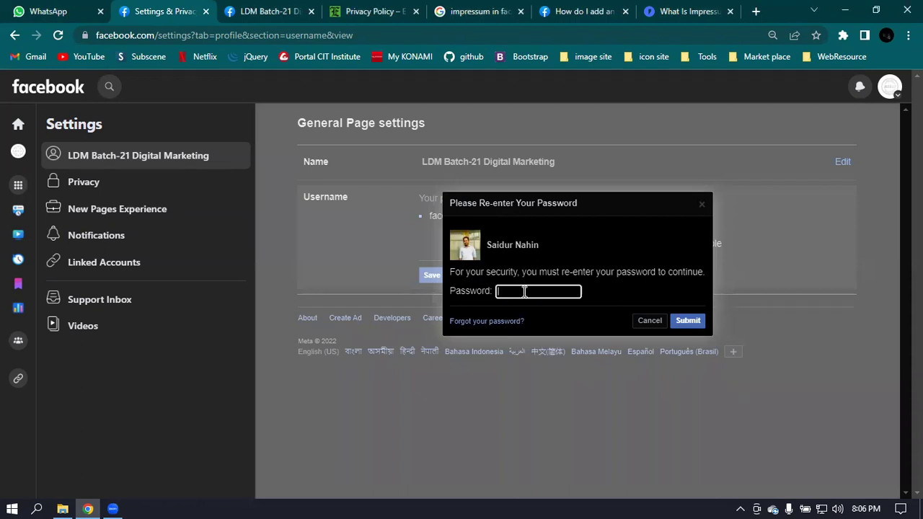